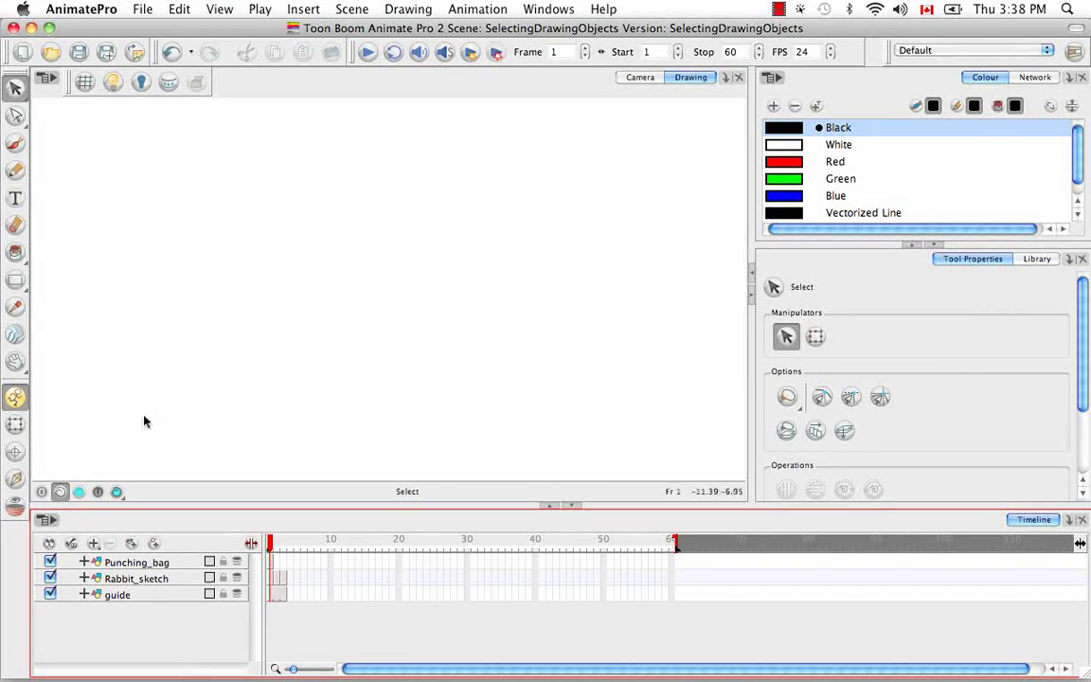
- Add a new drawing layer named Dojo to the timeline
click(132, 543)
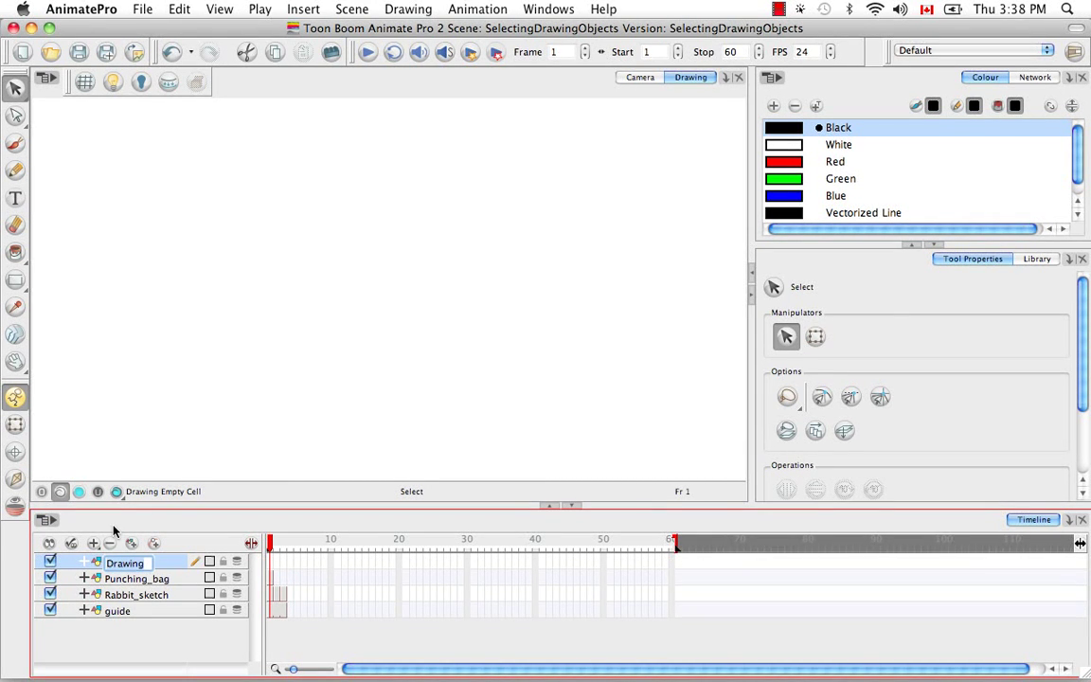
key(BackSpace)
text(Dojo)
key(Return)
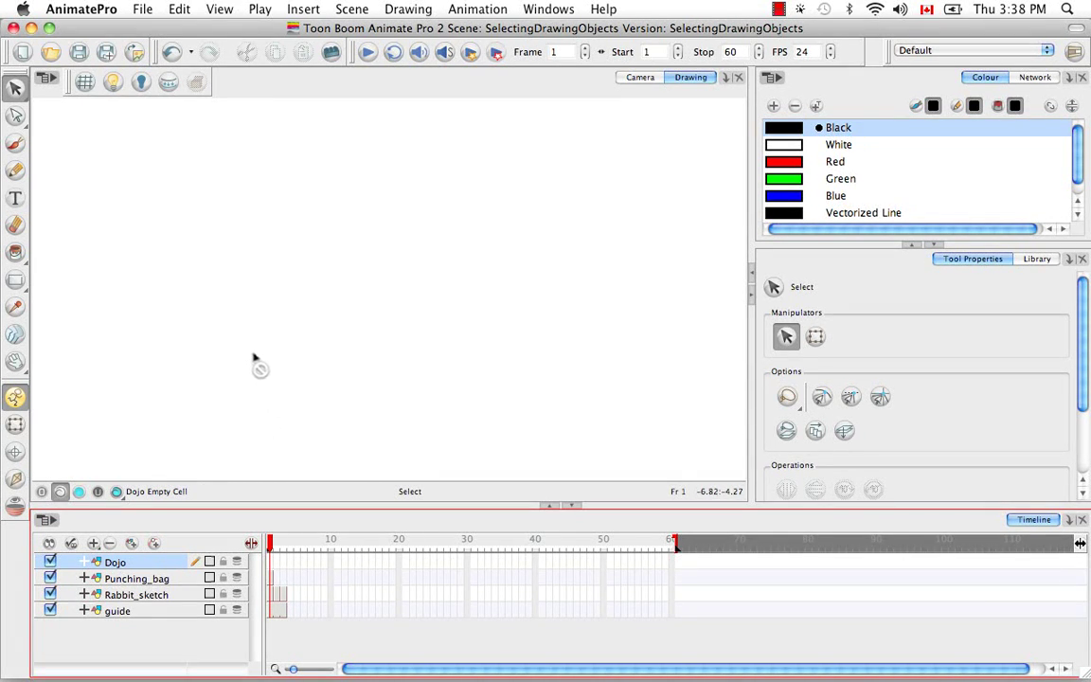
- Draw four separate rectangles on the Dojo drawing: upper middle, far left, a larger one lower middle, and far right
click(16, 281)
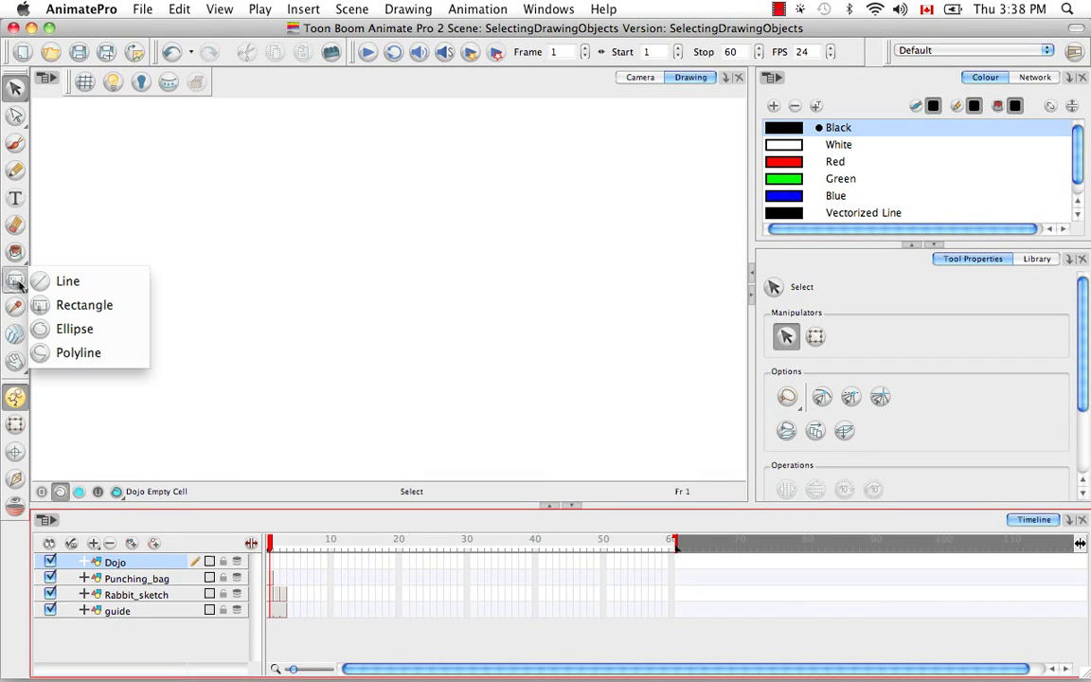
click(90, 304)
drag(337, 136, 451, 238)
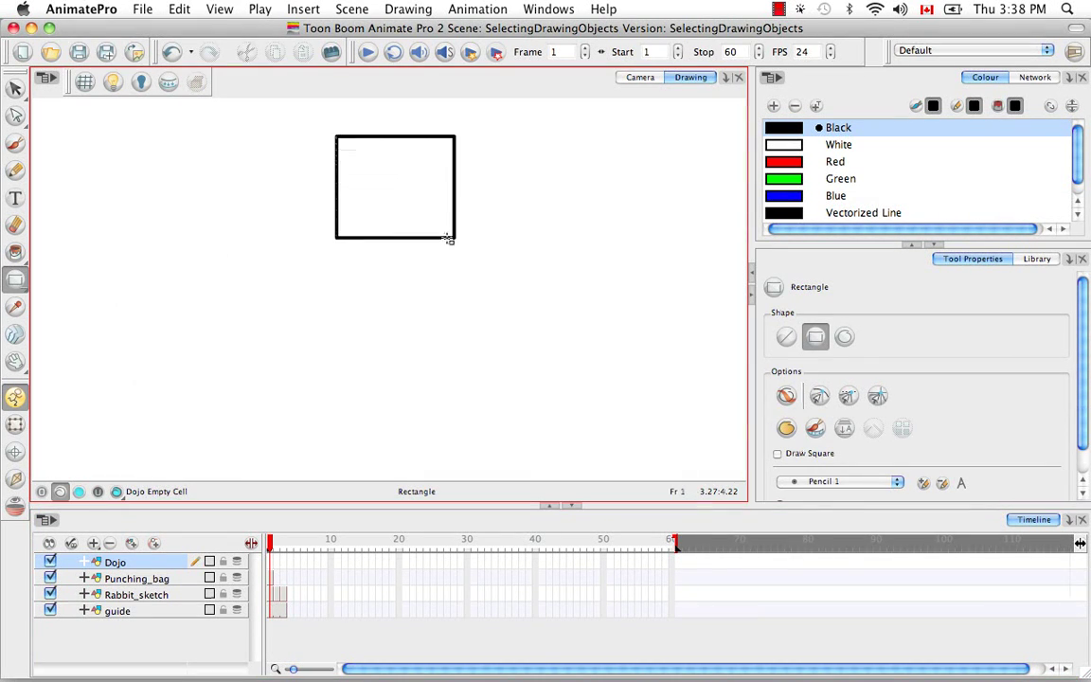
mouse_move(71, 200)
mouse_down()
mouse_move(194, 210)
mouse_move(201, 343)
mouse_up()
mouse_move(240, 288)
mouse_down()
mouse_move(383, 299)
mouse_move(430, 444)
mouse_up()
drag(646, 204, 501, 361)
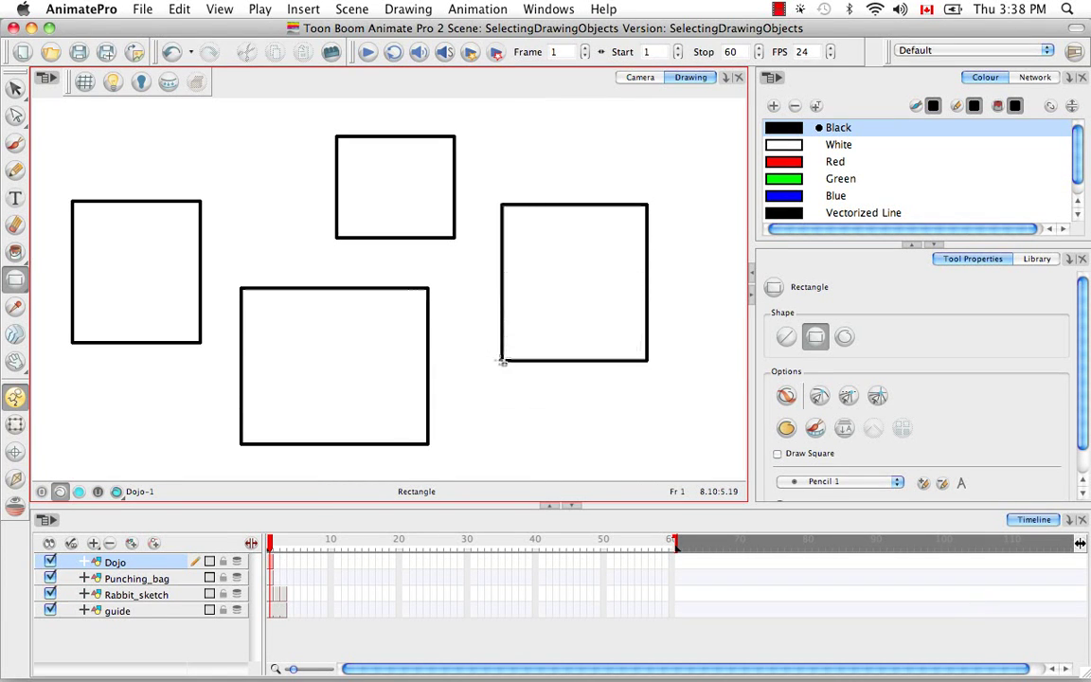
- Show the artwork in the Camera view, lasso-select across the rectangles and sketch layers with the Select tool, and clear the selection
click(646, 79)
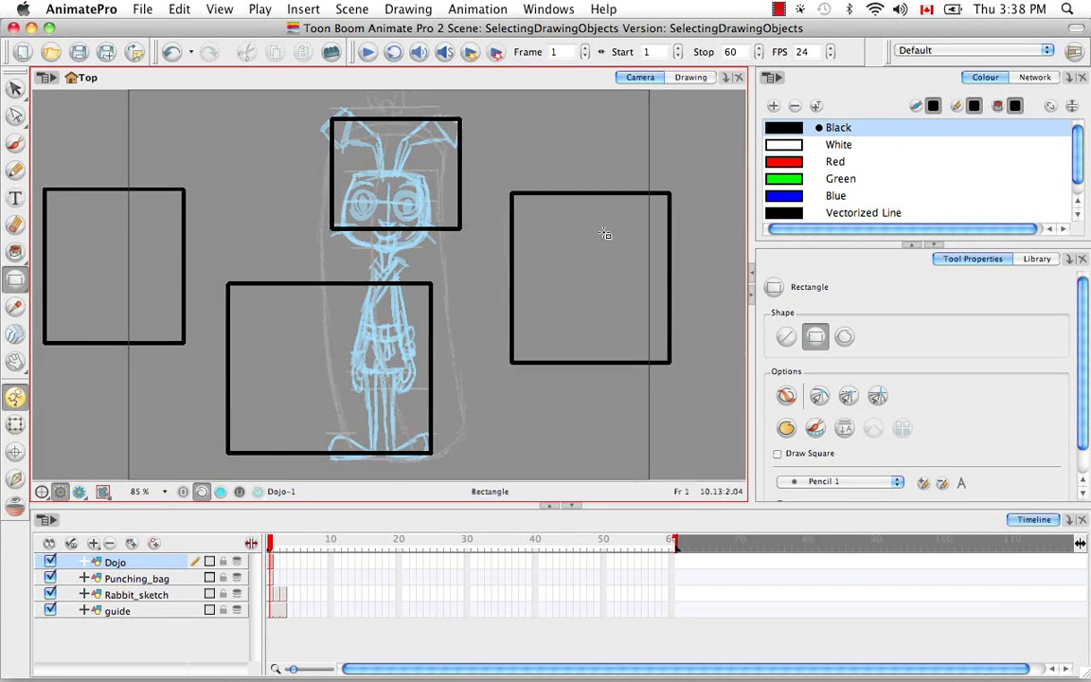
drag(15, 88, 54, 87)
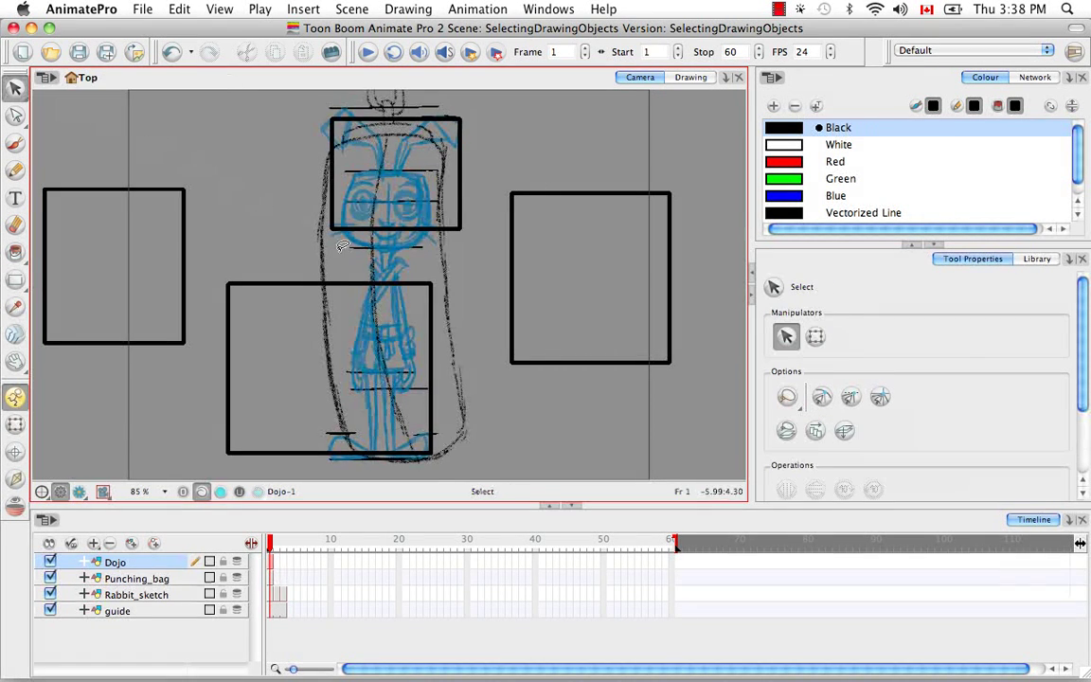
mouse_move(534, 139)
mouse_down()
mouse_move(416, 159)
mouse_move(564, 234)
mouse_up()
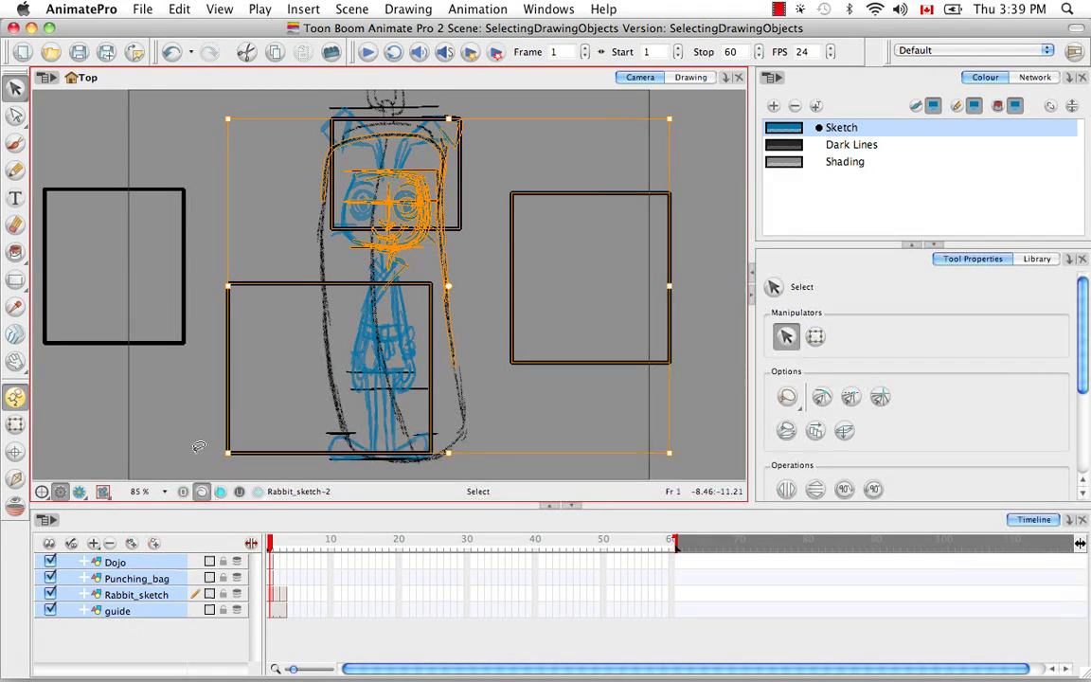
click(165, 379)
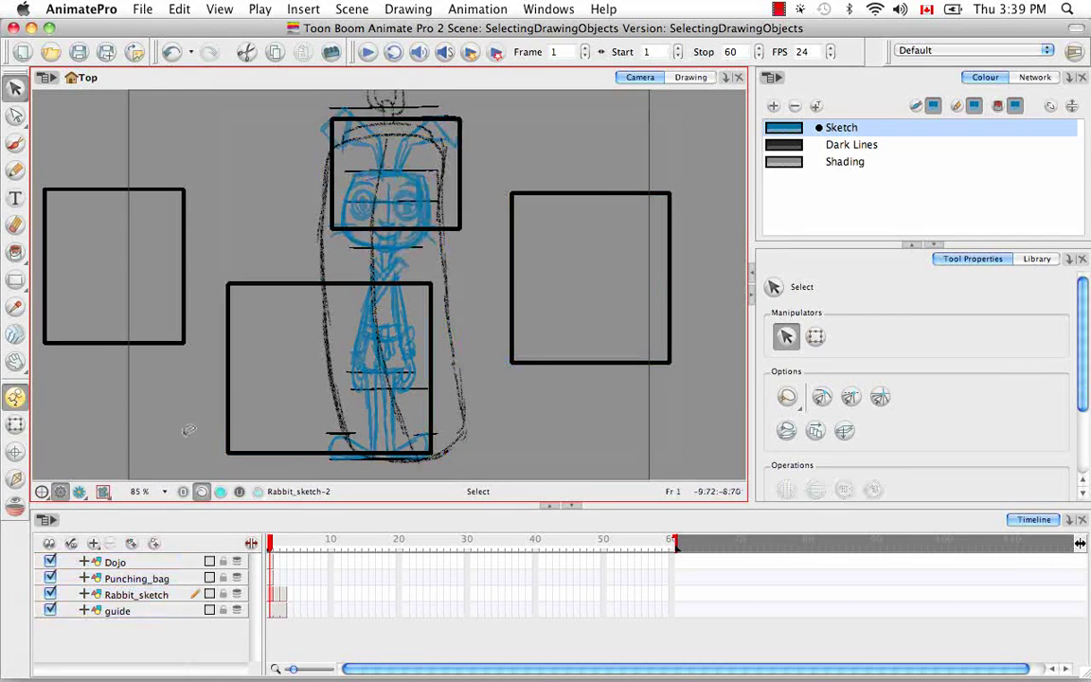
- Select the Dojo layer and enable Select Tool Works on Single Drawing in the Camera preferences
click(150, 563)
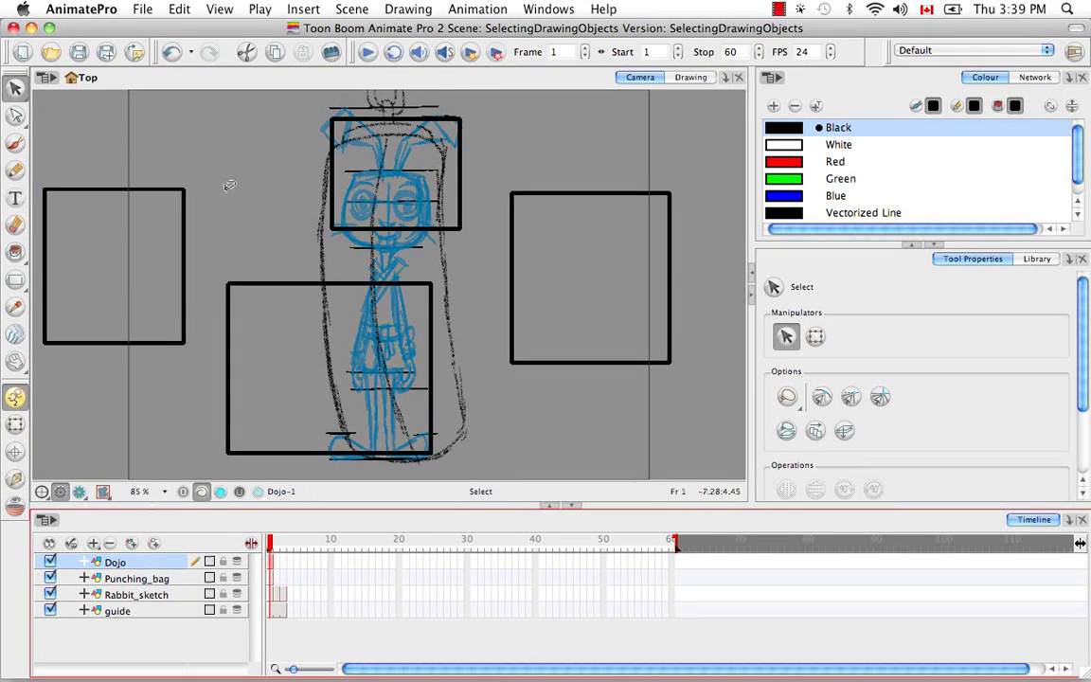
click(82, 10)
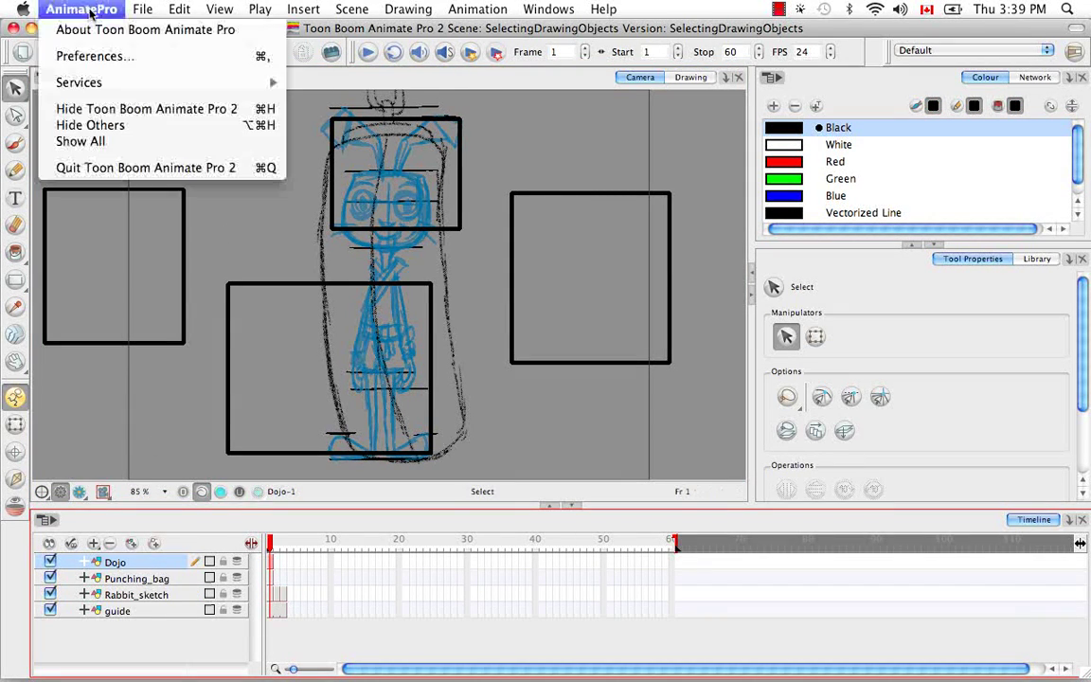
click(99, 57)
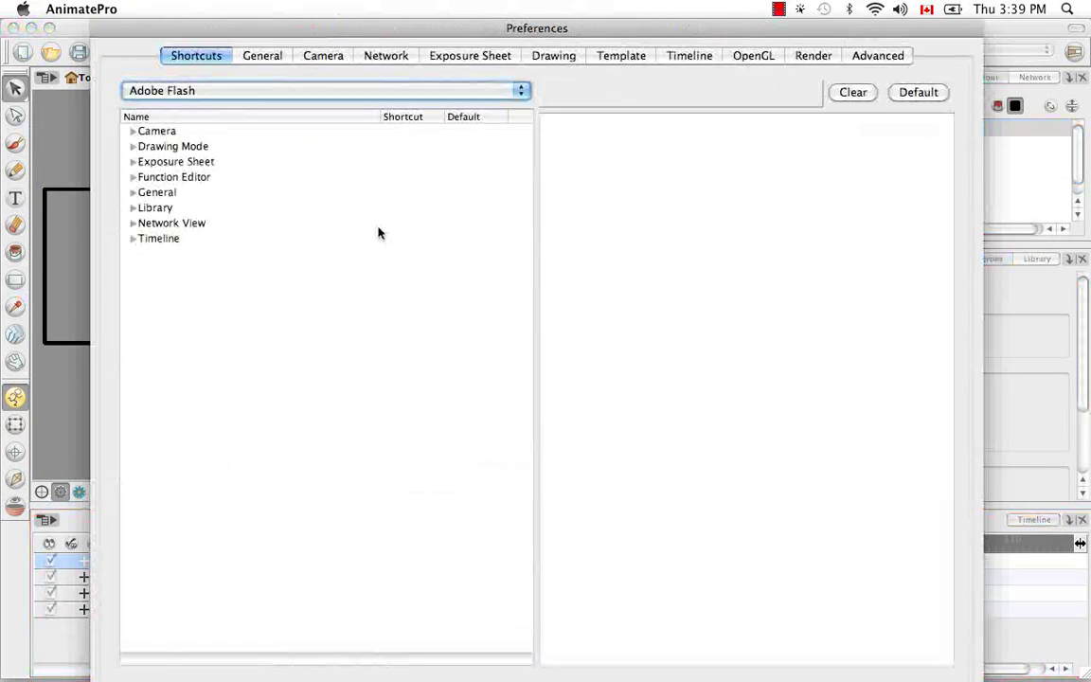
click(332, 58)
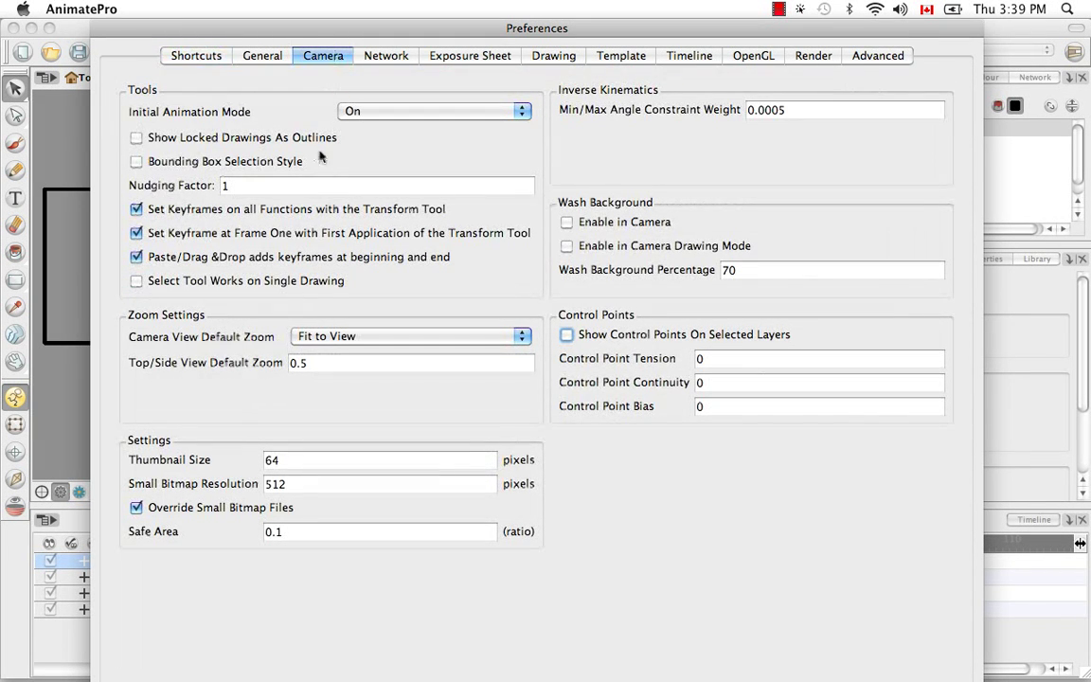
click(136, 282)
key(Return)
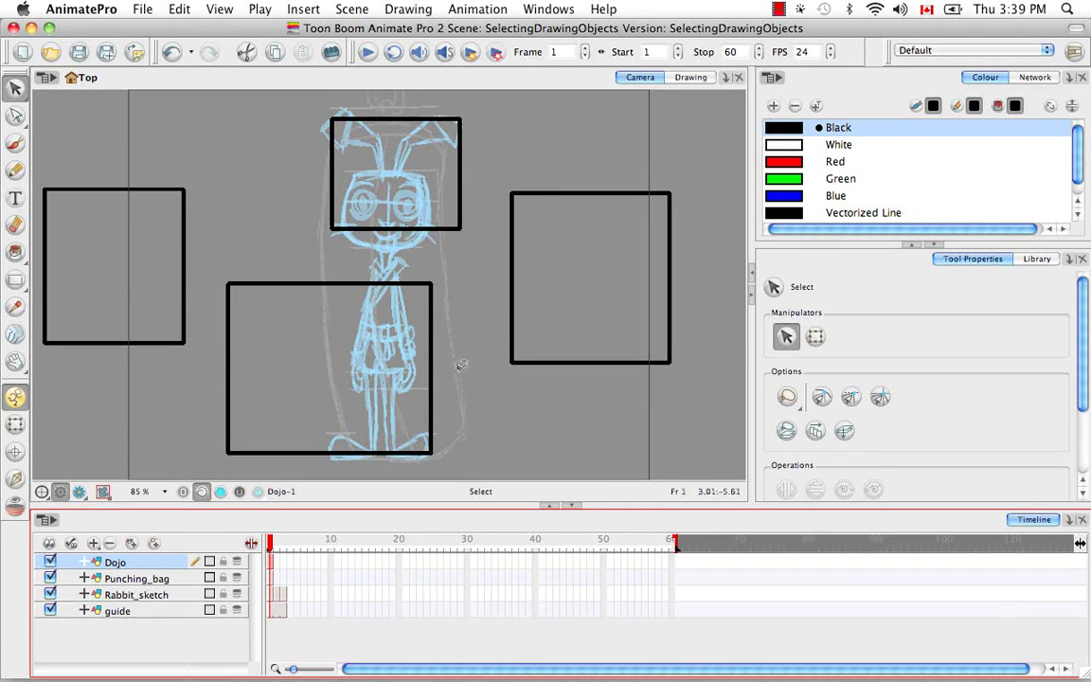
- Try lasso selections over the overlapping artwork with the Dojo layer active, and return to the Drawing view
drag(548, 276, 495, 314)
click(484, 384)
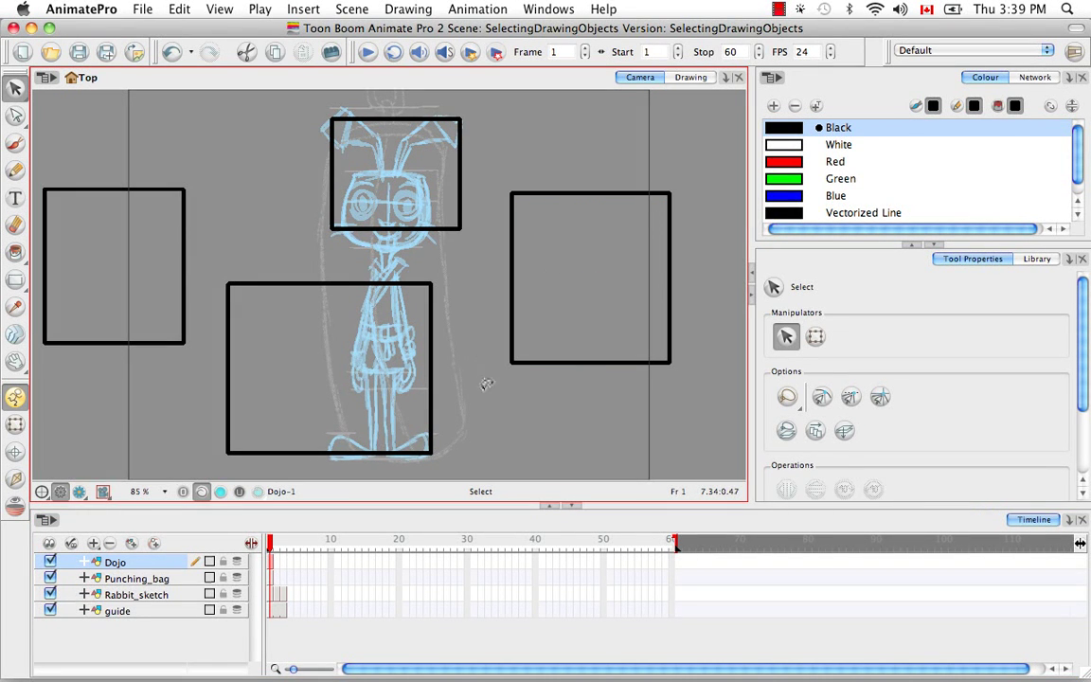
click(431, 353)
click(491, 264)
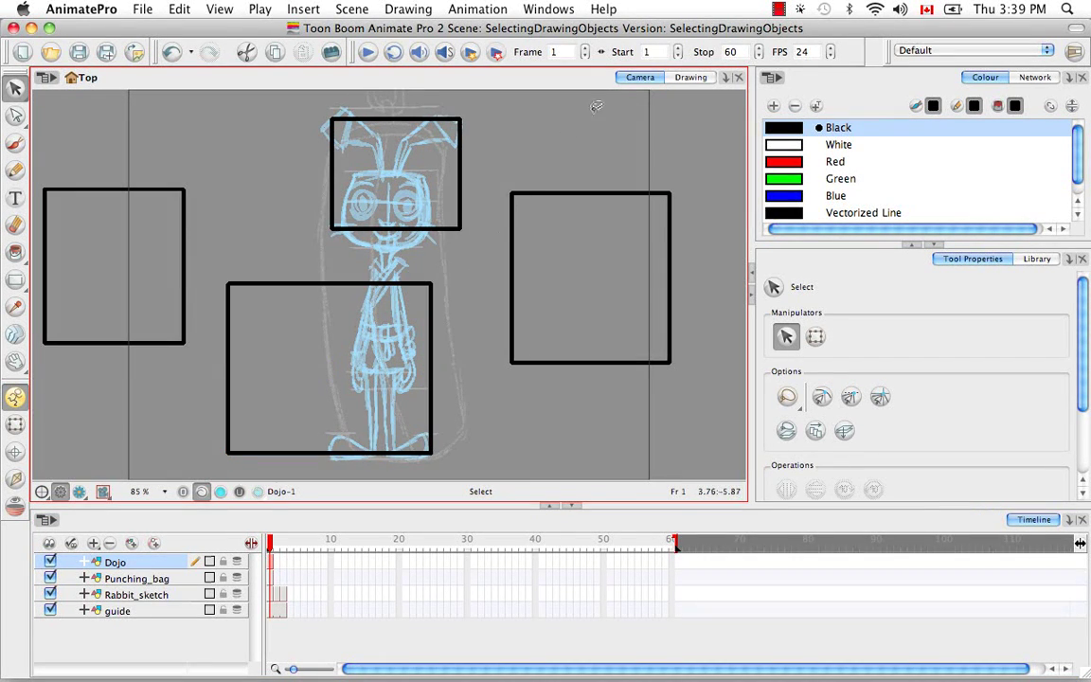
click(689, 78)
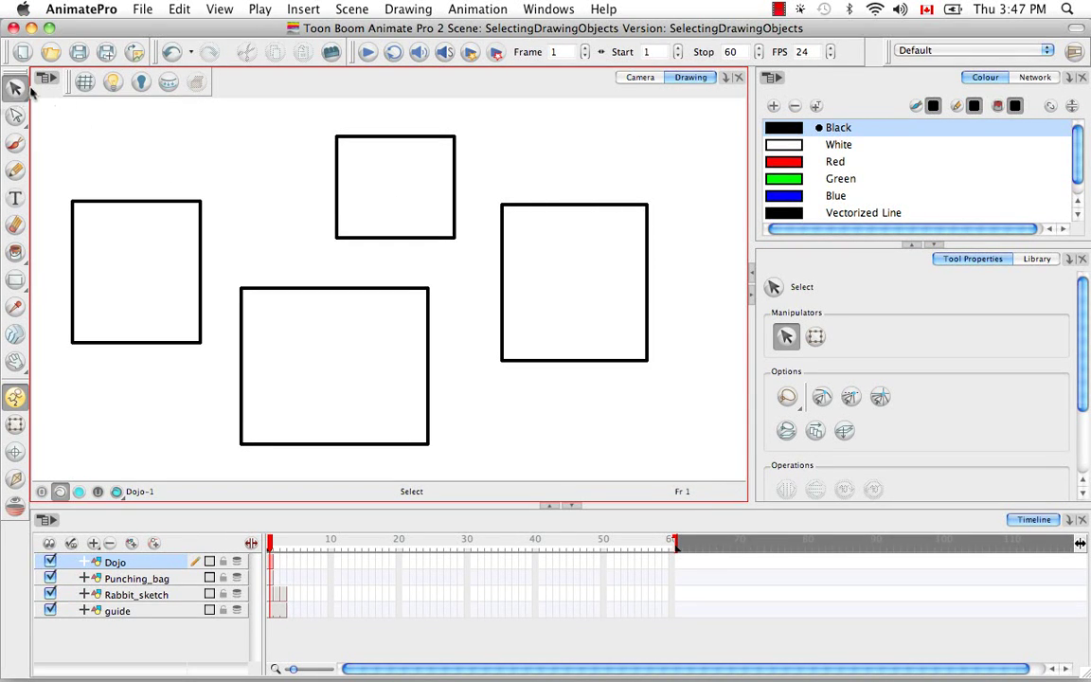
- Switch between the Brush and Select tools and paint a short wavy brush stroke below the far-right rectangle
click(15, 142)
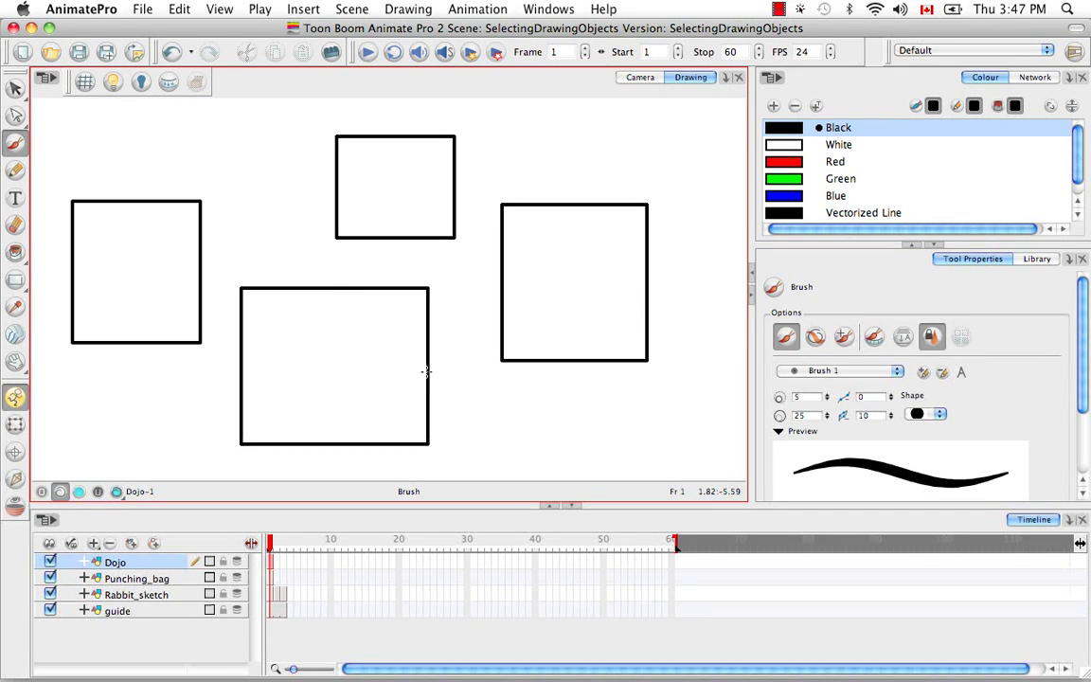
key(alt+v)
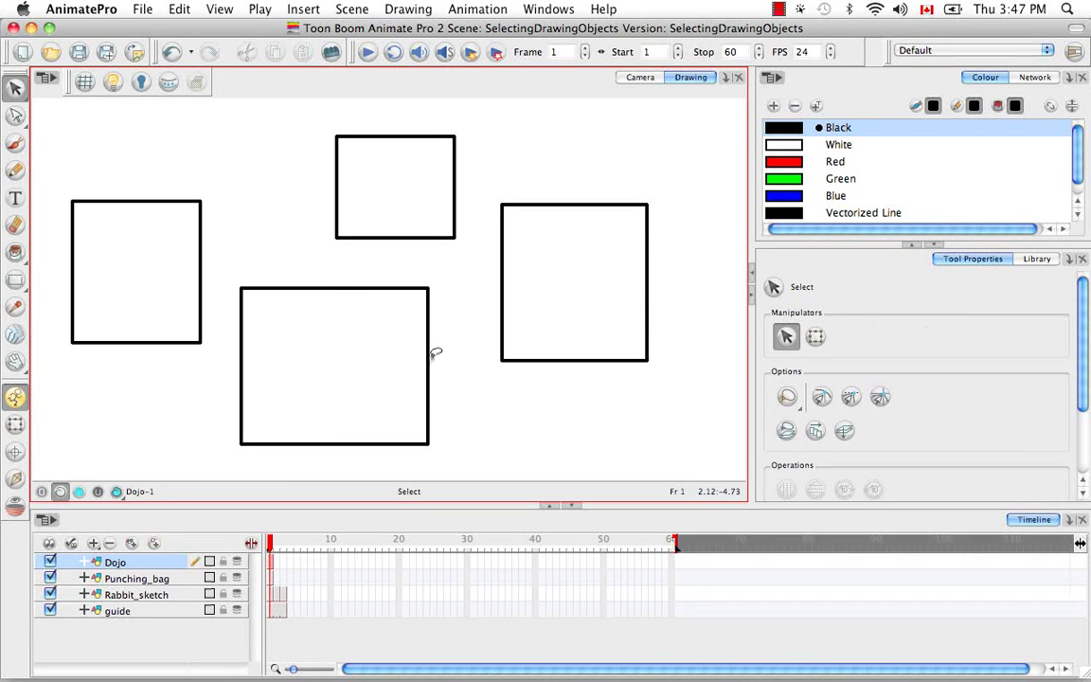
key(alt+b)
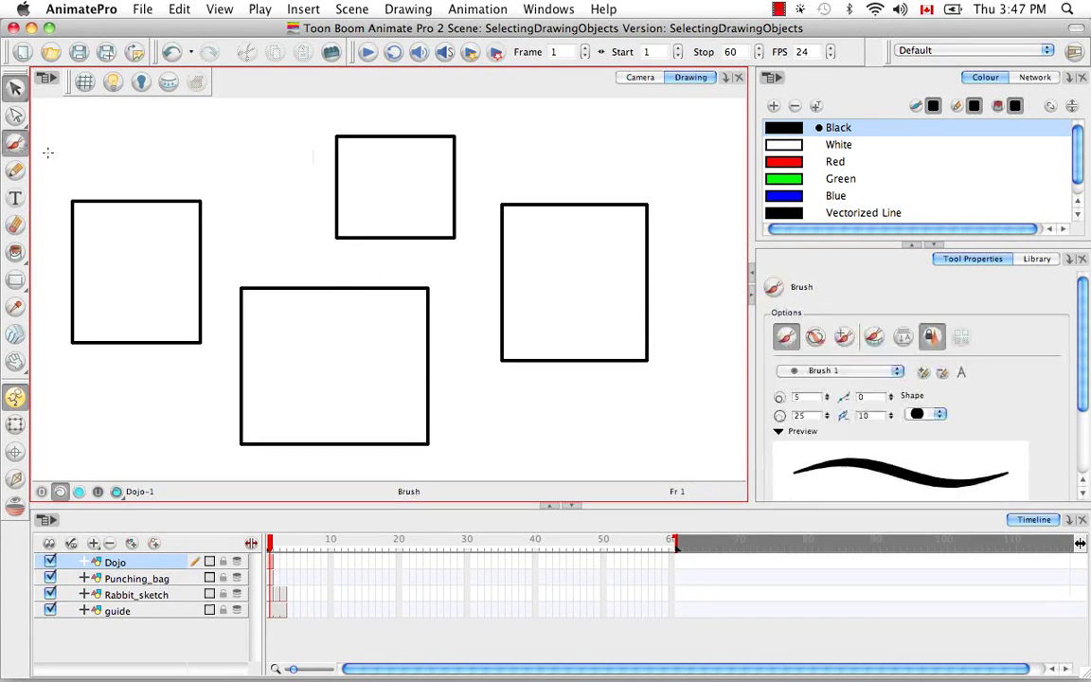
drag(480, 423, 598, 400)
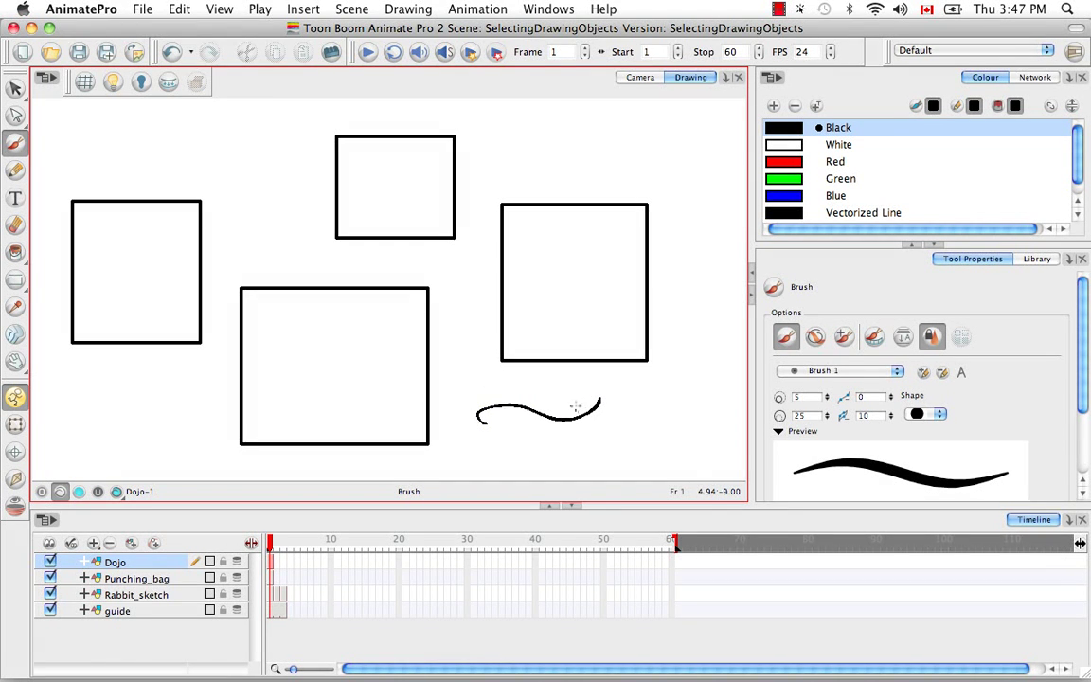
- Select the wavy brush stroke by temporarily overriding the Brush with the Select tool, and delete it
key(alt+v)
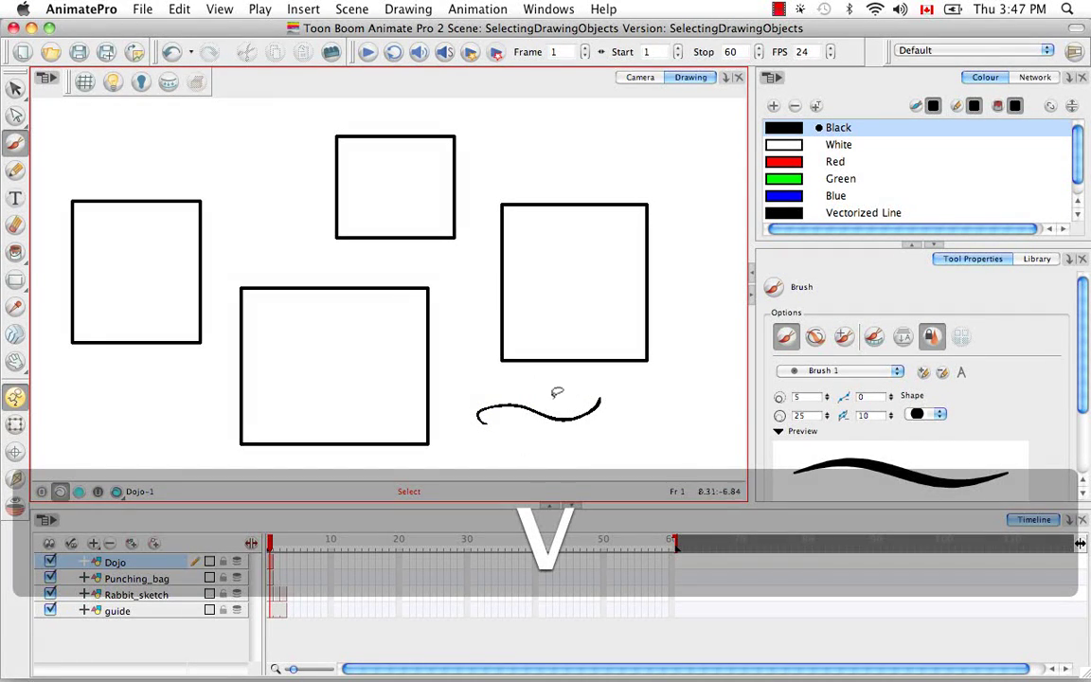
click(585, 409)
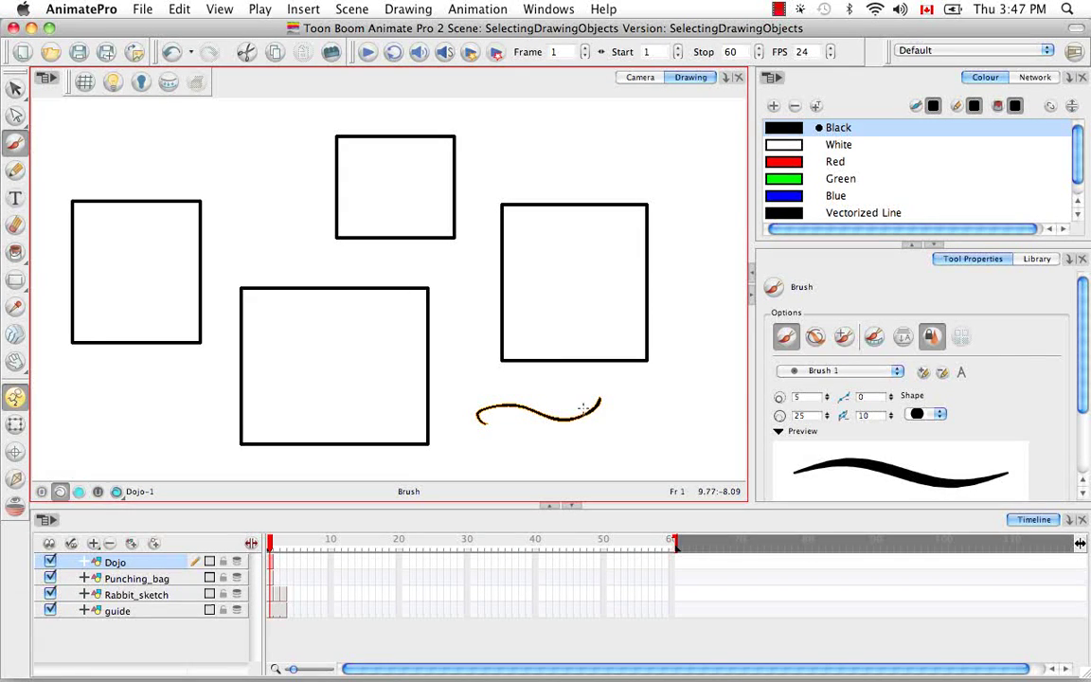
key(alt+v)
click(585, 409)
key(BackSpace)
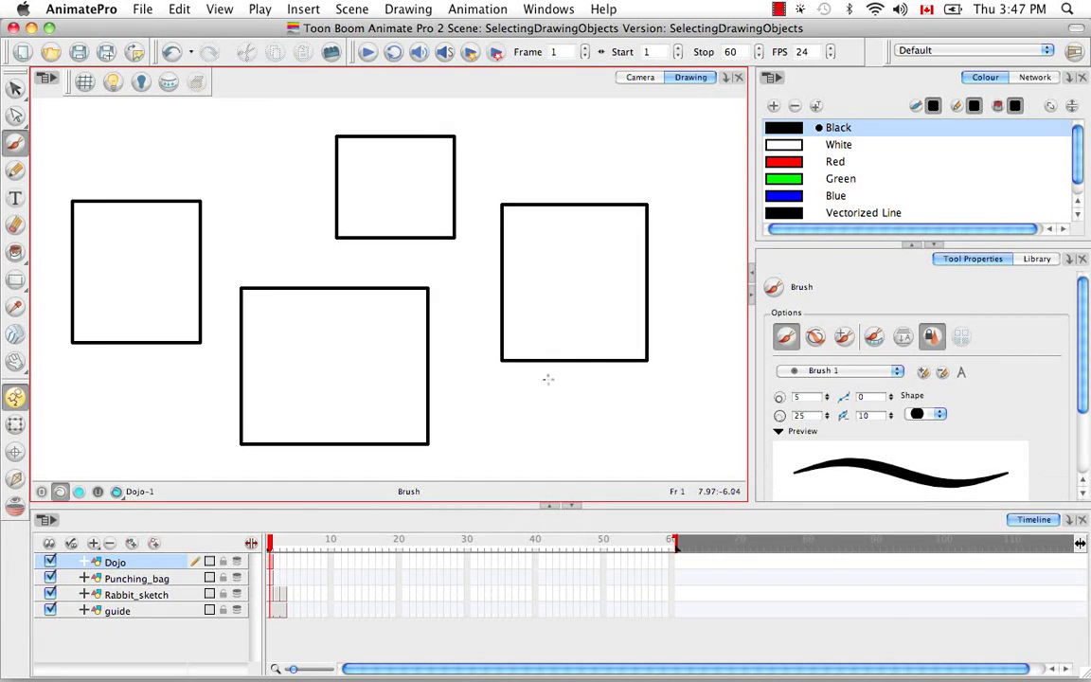
- Activate the Select tool, enlarge the Tool Properties view and set the selection mode to Marquee
key(alt+v)
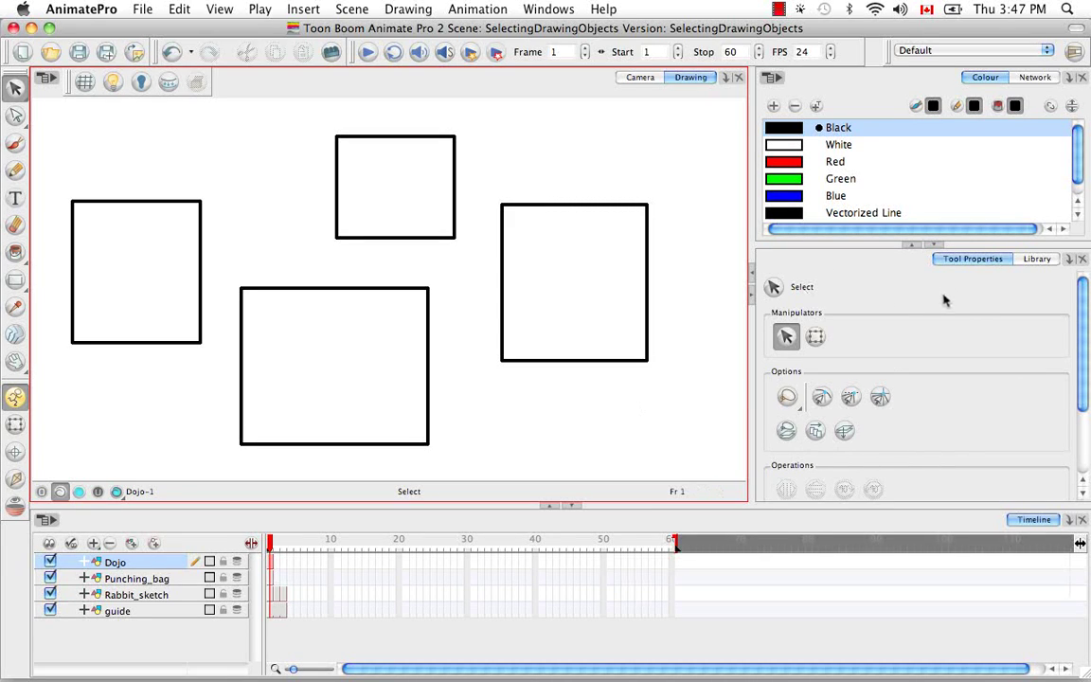
click(915, 247)
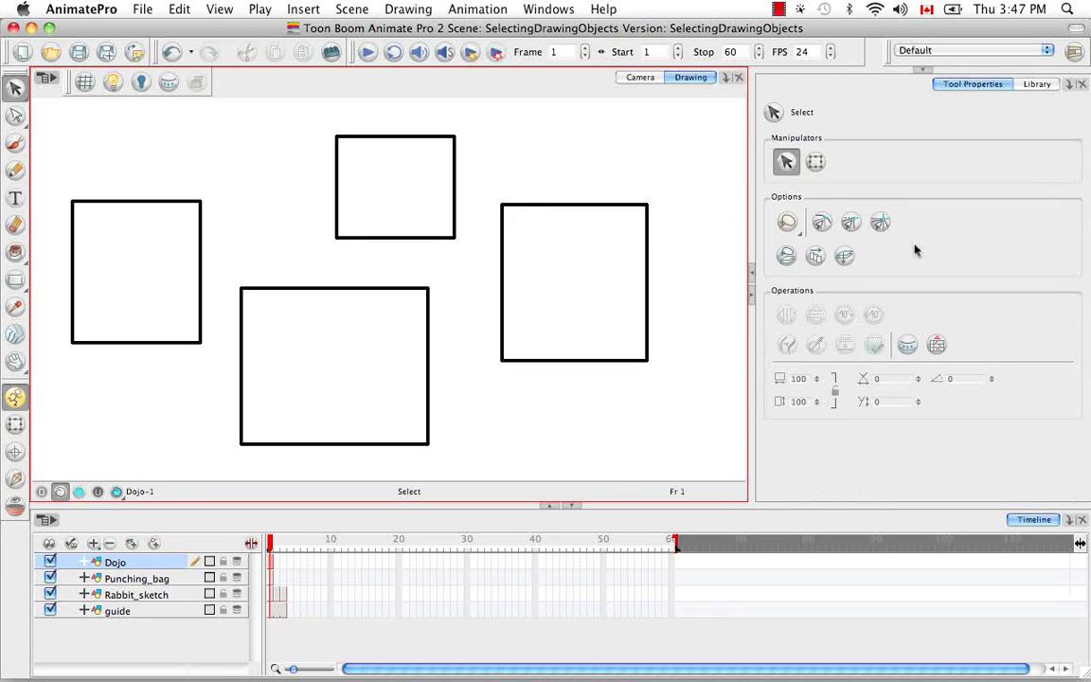
click(791, 229)
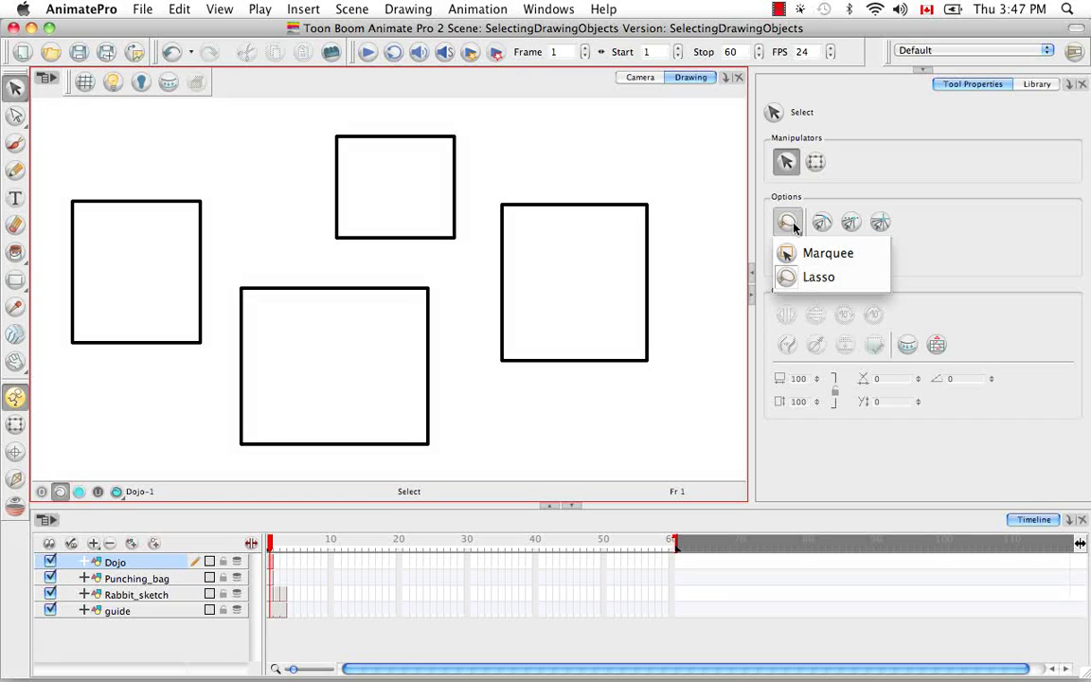
click(875, 253)
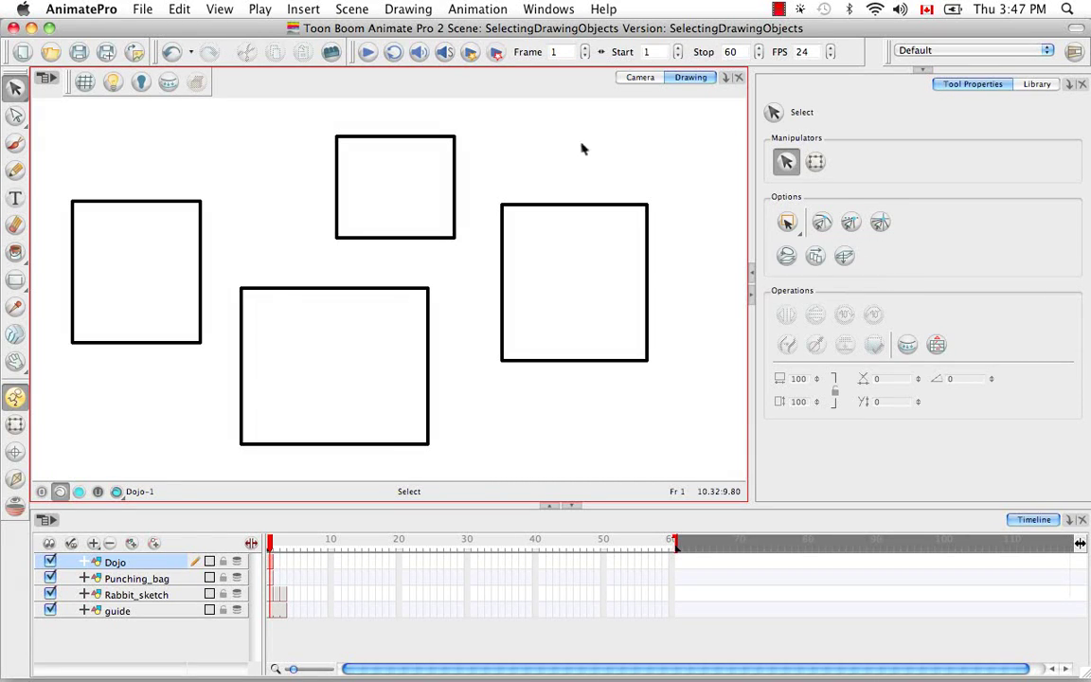
- Marquee-select the upper-middle and far-right rectangles, try another marquee across the rectangles, and clear the selection
drag(582, 149, 421, 284)
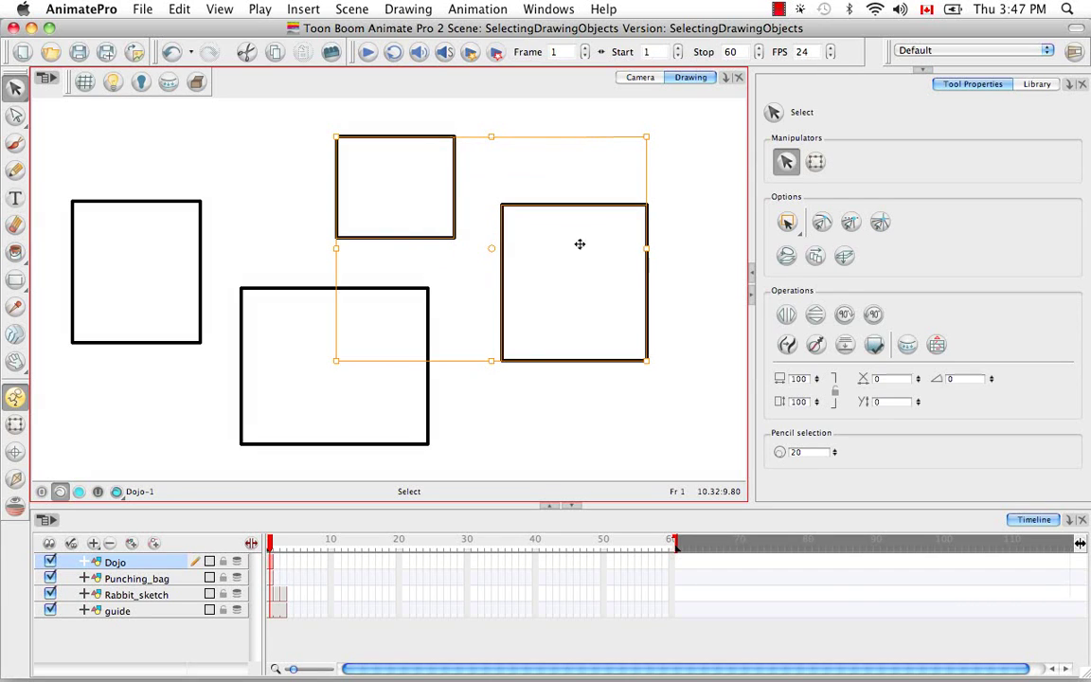
click(693, 216)
drag(346, 434, 619, 235)
click(591, 393)
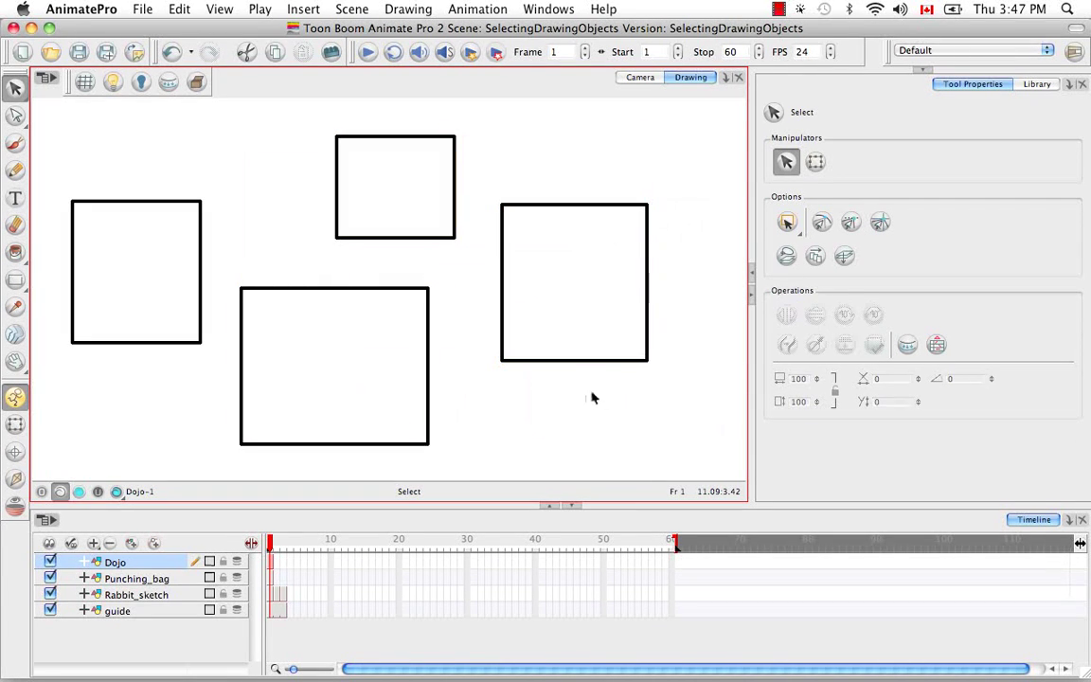
- Set the selection mode back to Lasso and try freehand selections around the rectangles
drag(786, 221, 797, 275)
mouse_move(642, 386)
mouse_down()
mouse_move(552, 420)
mouse_move(544, 477)
mouse_move(664, 454)
mouse_move(641, 378)
mouse_up()
mouse_move(509, 407)
mouse_down()
mouse_move(483, 383)
mouse_move(484, 307)
mouse_move(472, 263)
mouse_move(437, 247)
mouse_move(385, 257)
mouse_move(445, 268)
mouse_move(457, 282)
mouse_move(440, 328)
mouse_move(451, 398)
mouse_move(504, 404)
mouse_up()
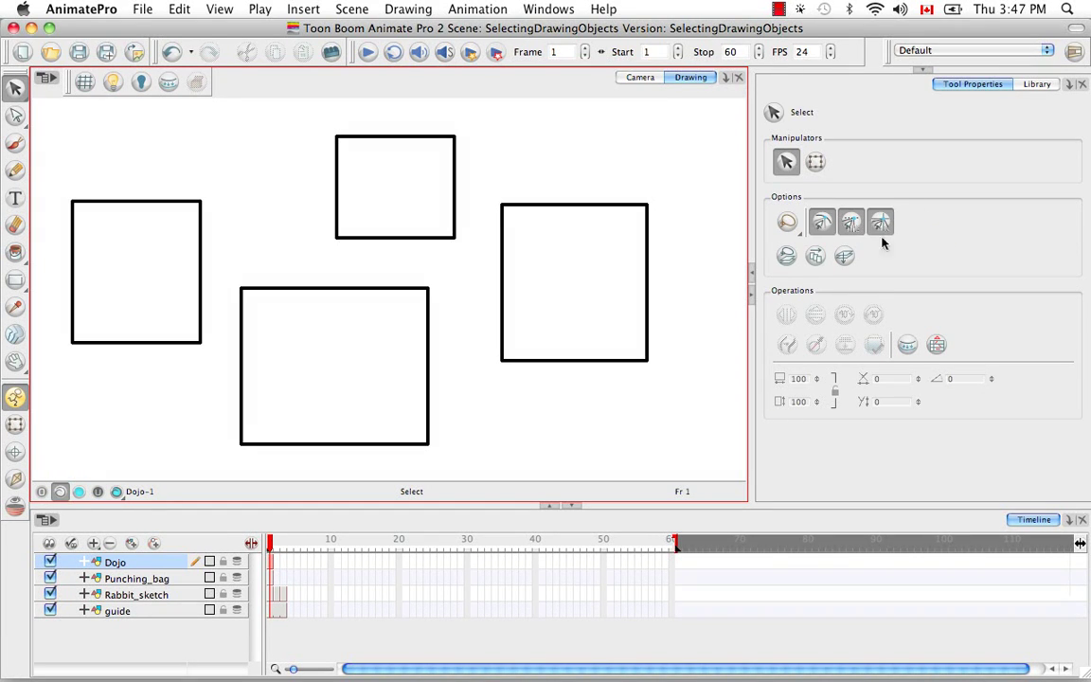
- Turn on Snap to Contour and move the upper-middle rectangle so its bottom edge snaps onto the larger rectangle's top edge
click(821, 221)
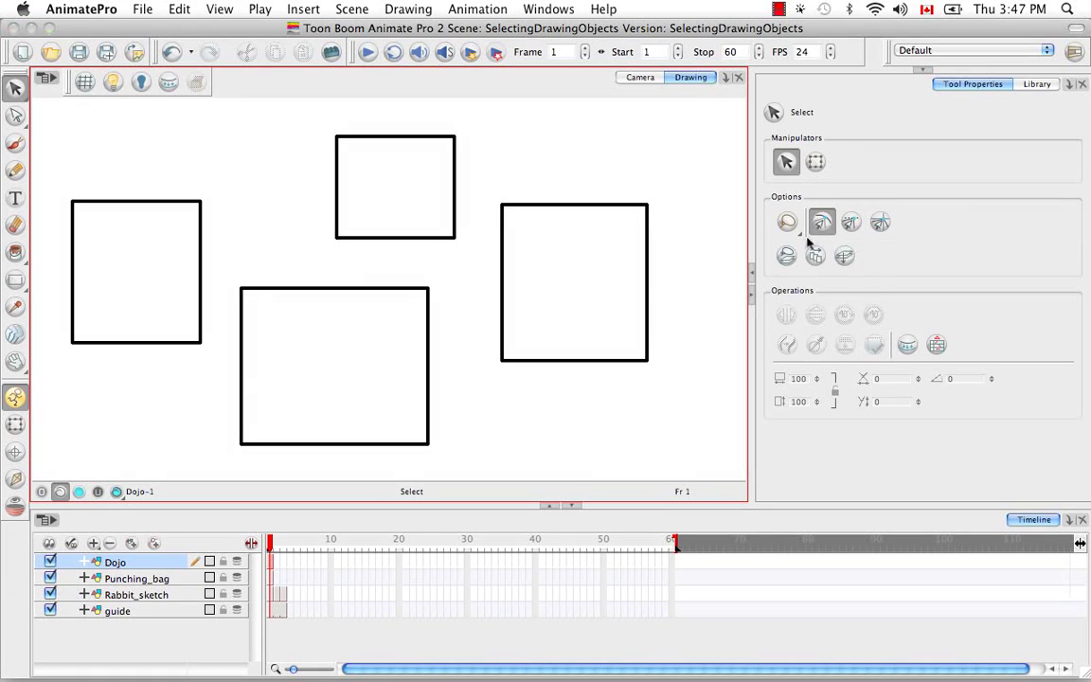
mouse_move(435, 104)
mouse_down()
mouse_move(504, 158)
mouse_move(497, 151)
mouse_up()
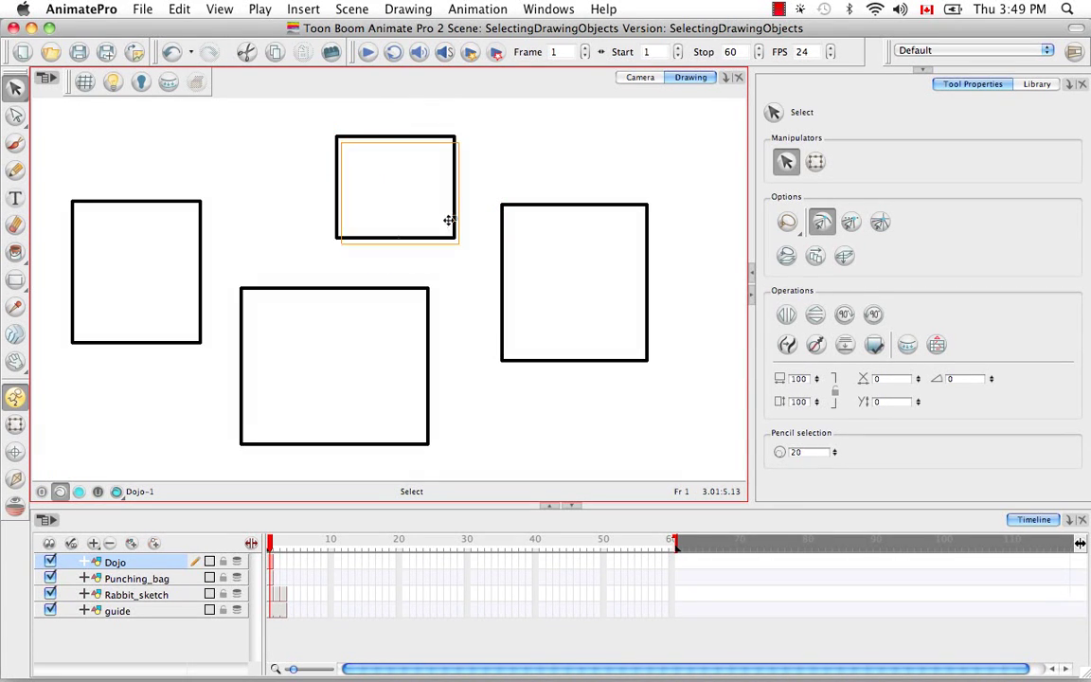
drag(447, 222, 397, 261)
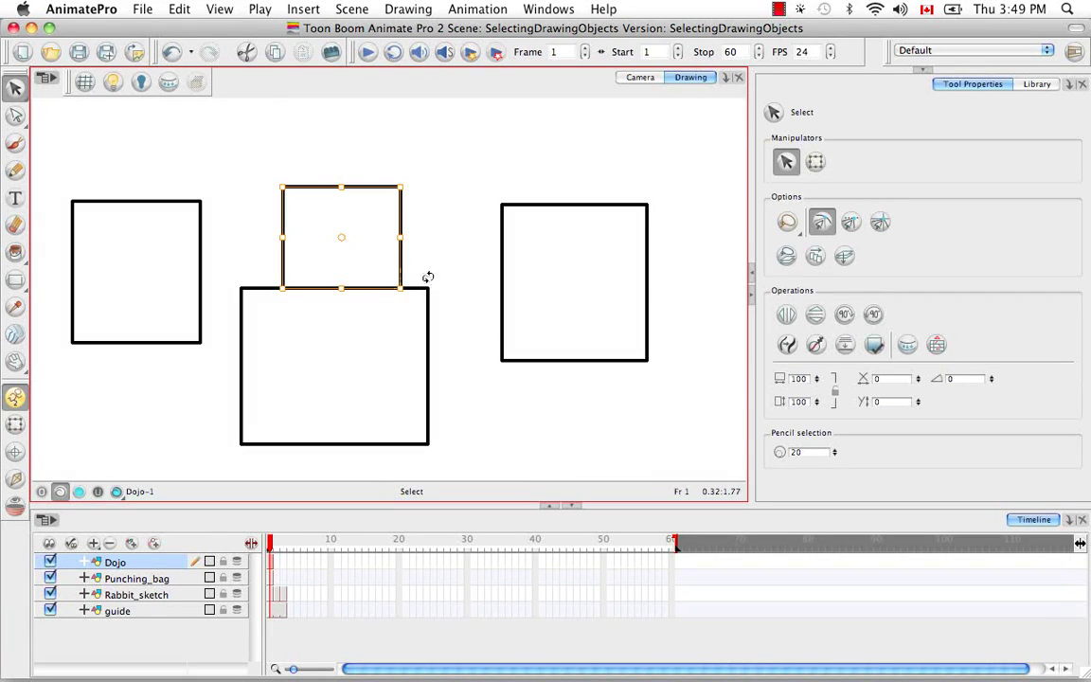
- Select the two stacked middle rectangles, turn on Show Strokes, and inspect up close where their outlines join
click(425, 289)
mouse_move(447, 241)
mouse_down()
mouse_move(430, 210)
mouse_move(348, 193)
mouse_up()
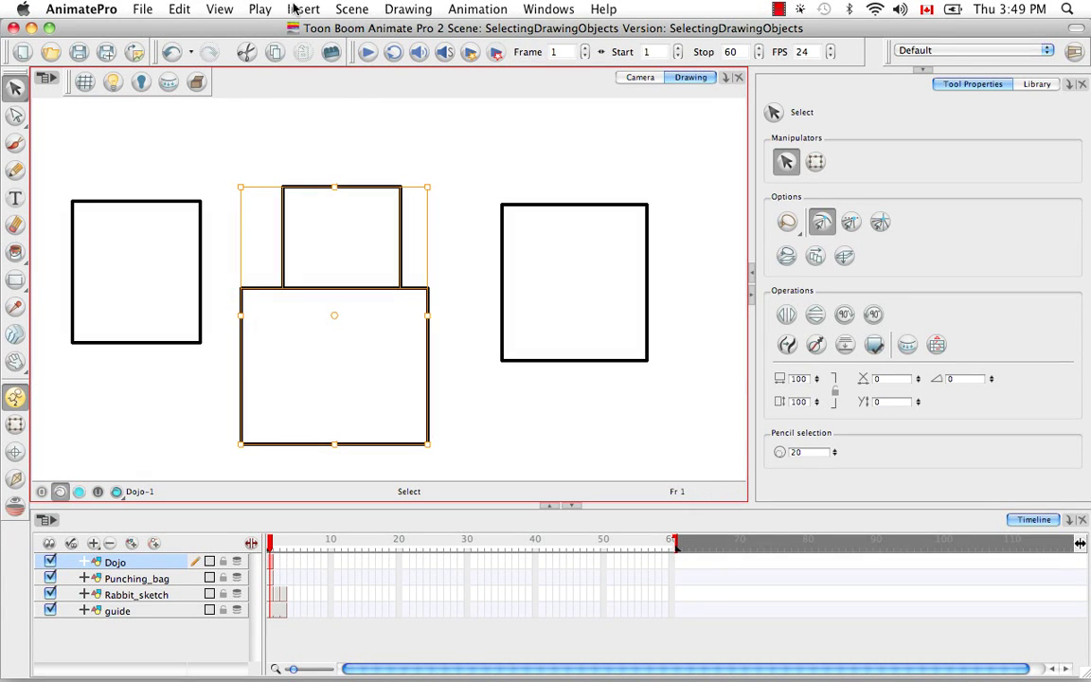
click(224, 11)
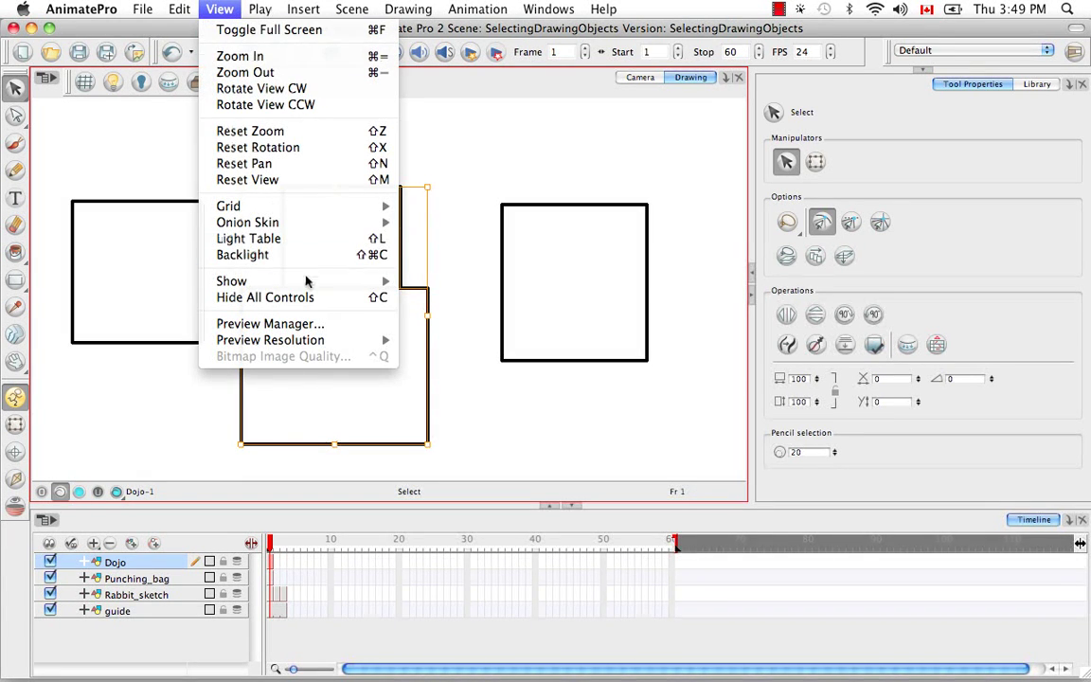
mouse_move(316, 285)
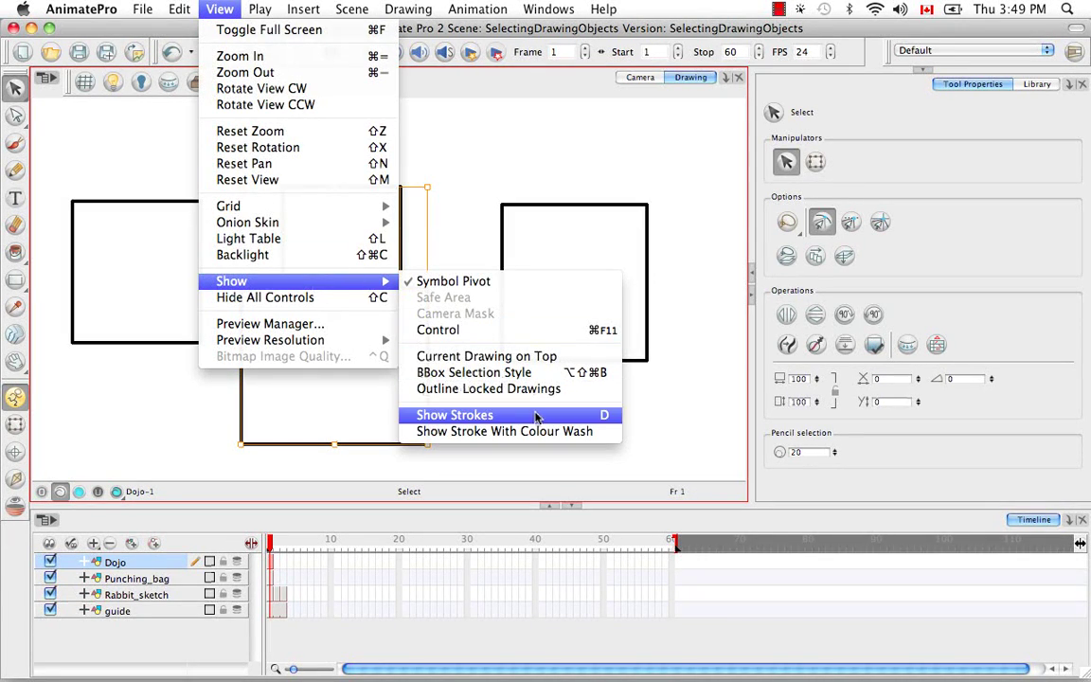
click(596, 419)
click(504, 400)
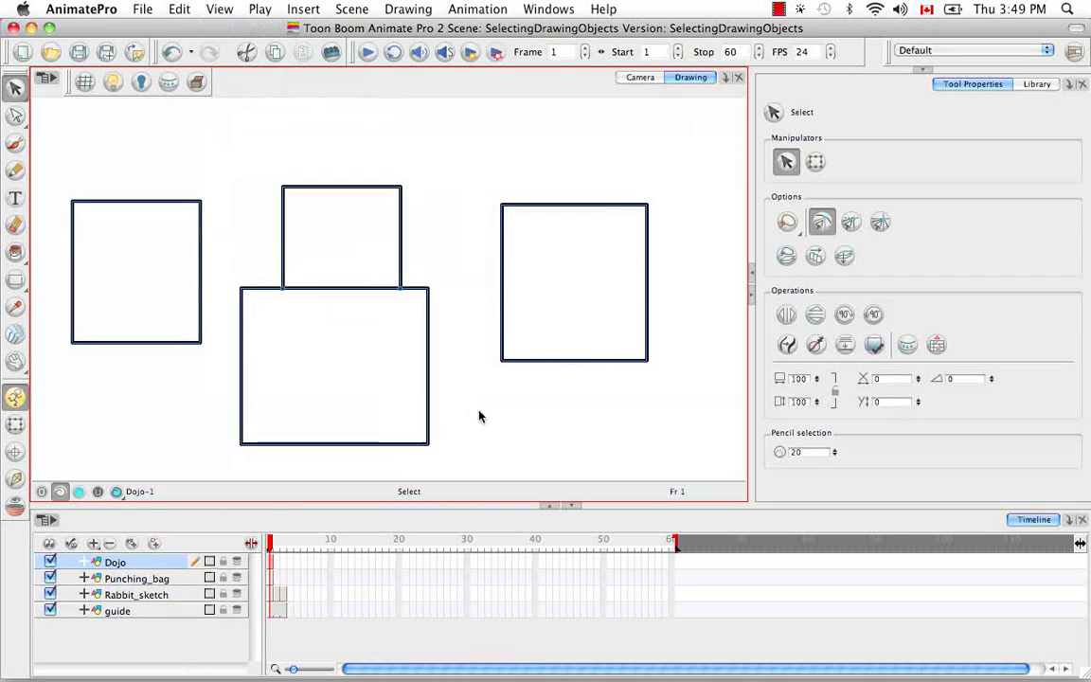
key(super+equal)
key(super+equal)
key(super+equal)
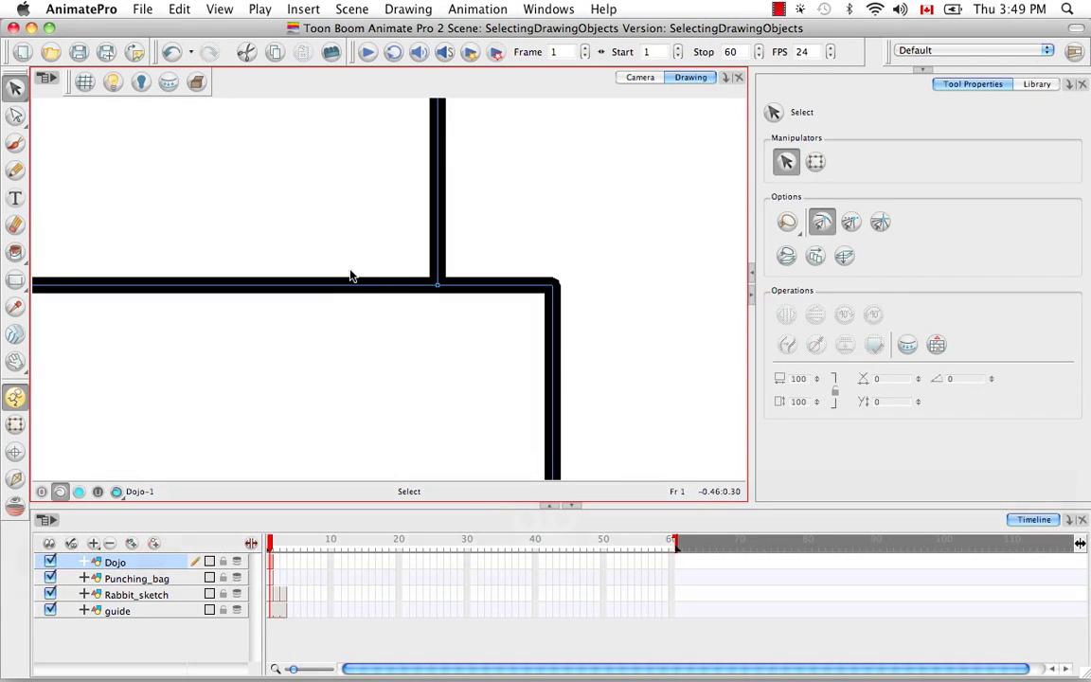
key(super+minus)
key(super+minus)
key(super+minus)
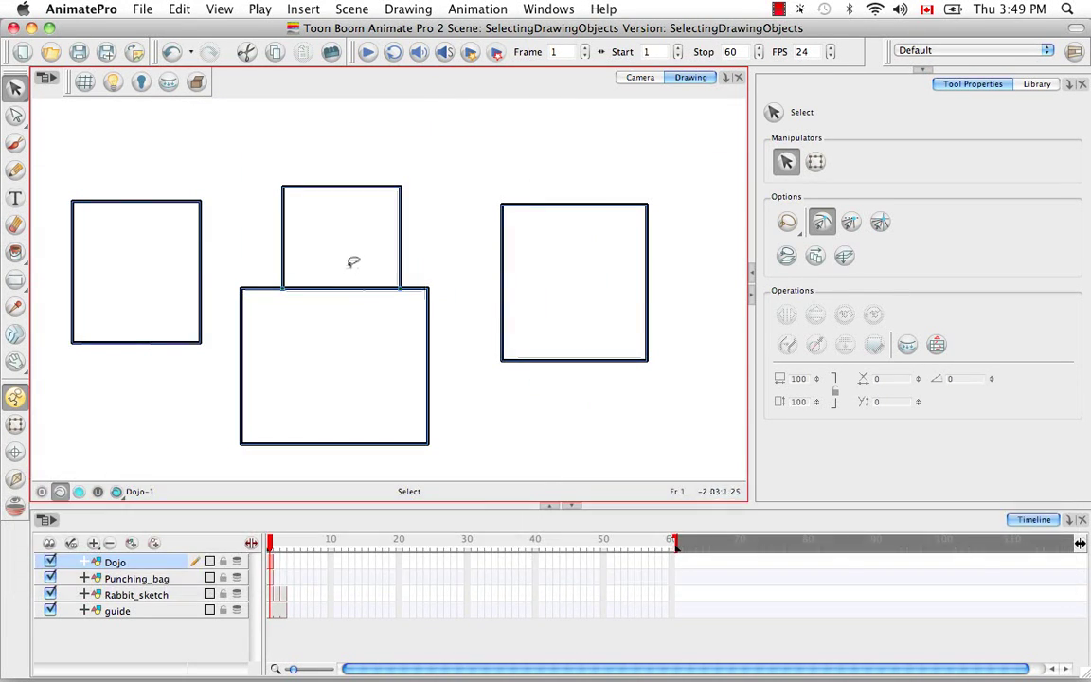
- With the Contour Editor, snap the upper-middle rectangle's lower-right point to the larger rectangle's top-right corner and pull its upper-right corner outward
click(15, 115)
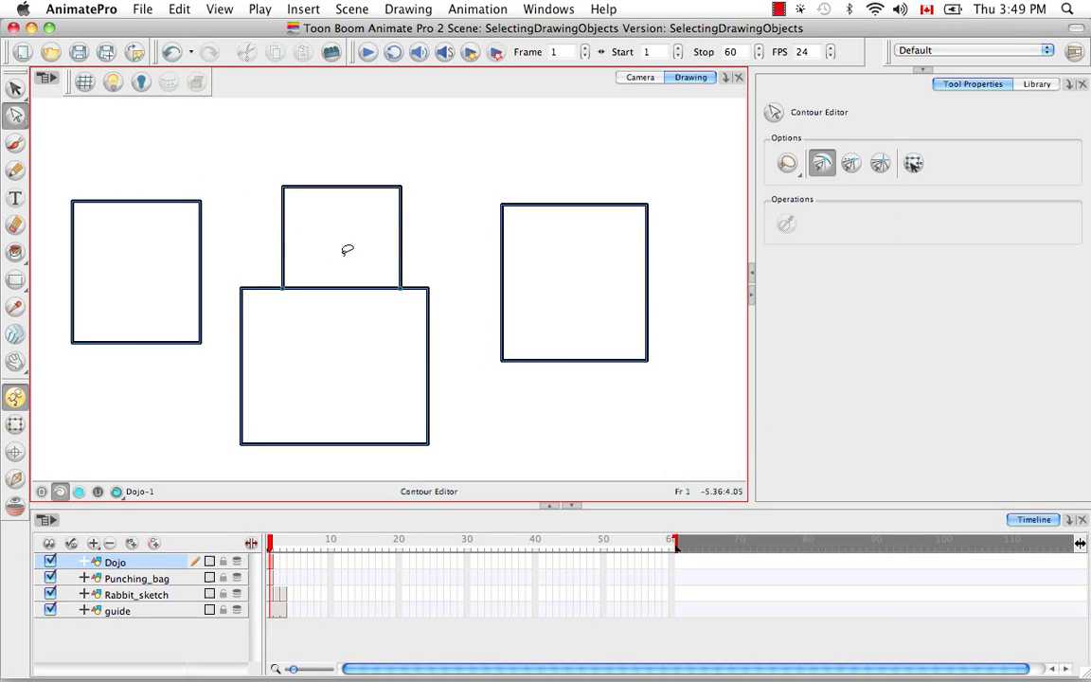
click(410, 264)
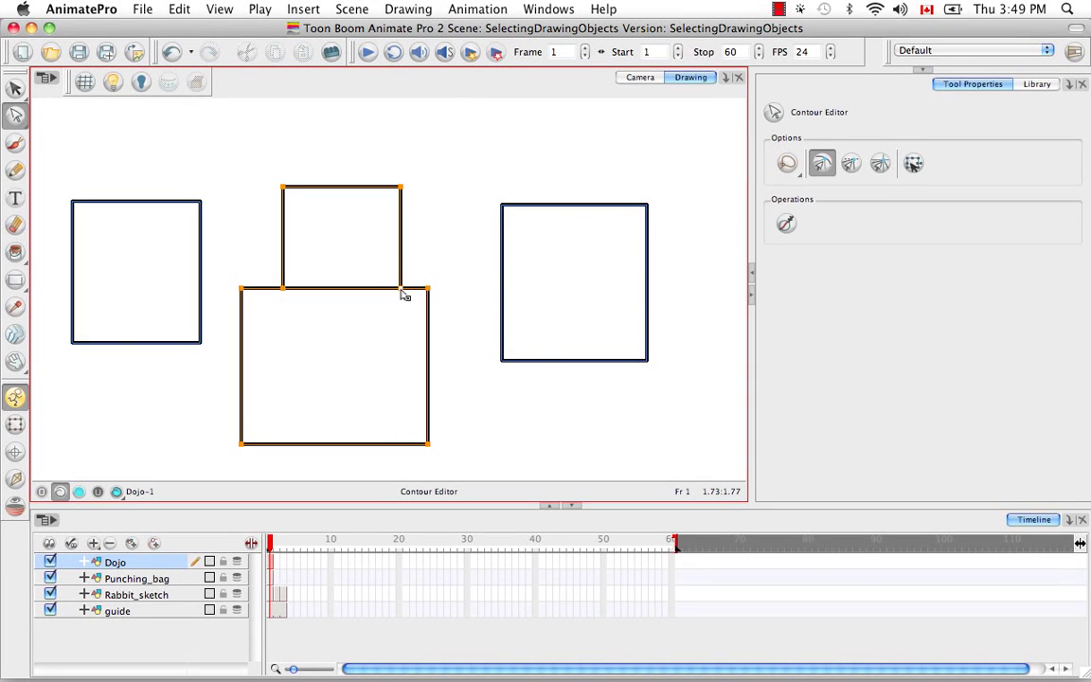
drag(404, 296, 424, 330)
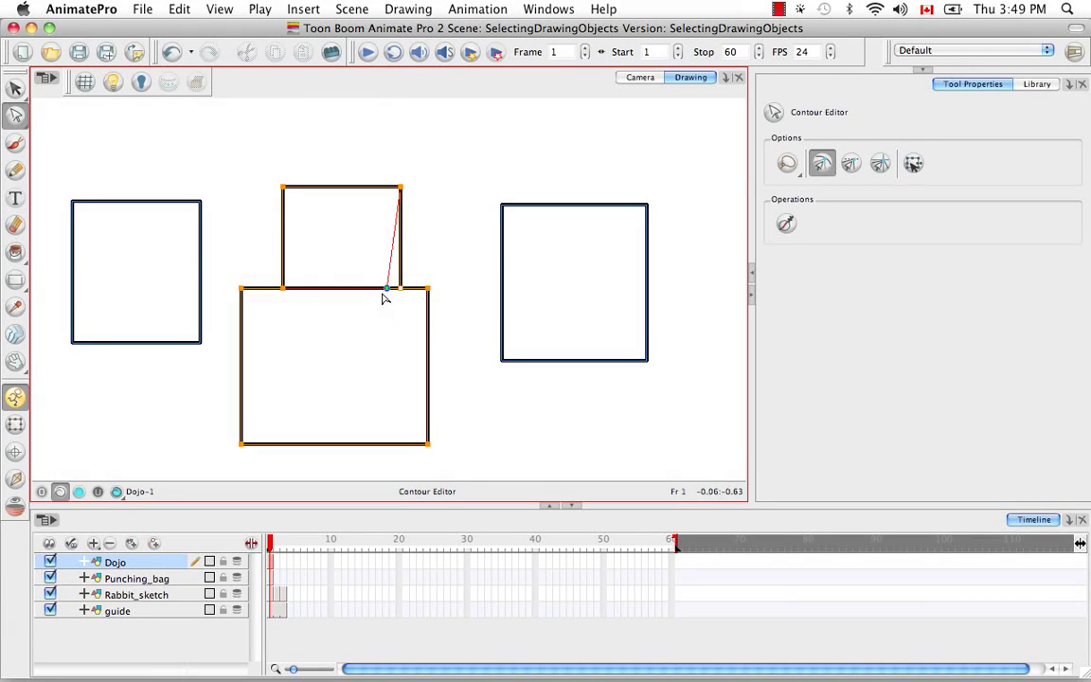
drag(384, 297, 431, 297)
click(451, 251)
click(407, 177)
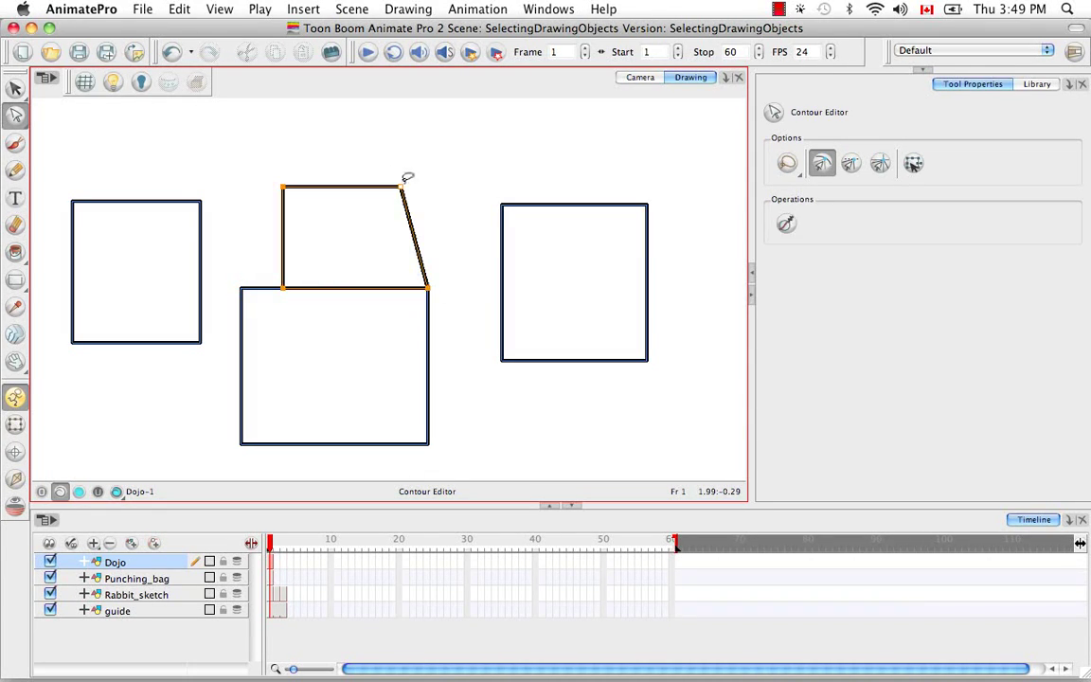
drag(407, 177, 494, 180)
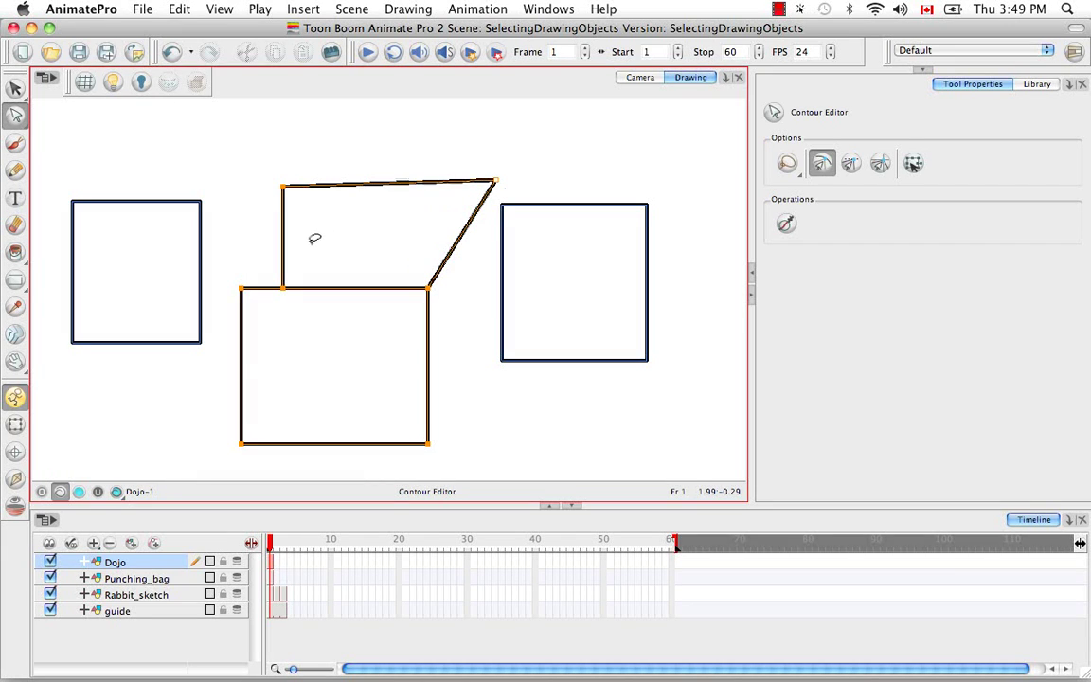
- Pull the upper shape's top-left corner outward and snap its lower-left point onto the larger rectangle's top-left corner
click(272, 185)
drag(285, 188, 238, 178)
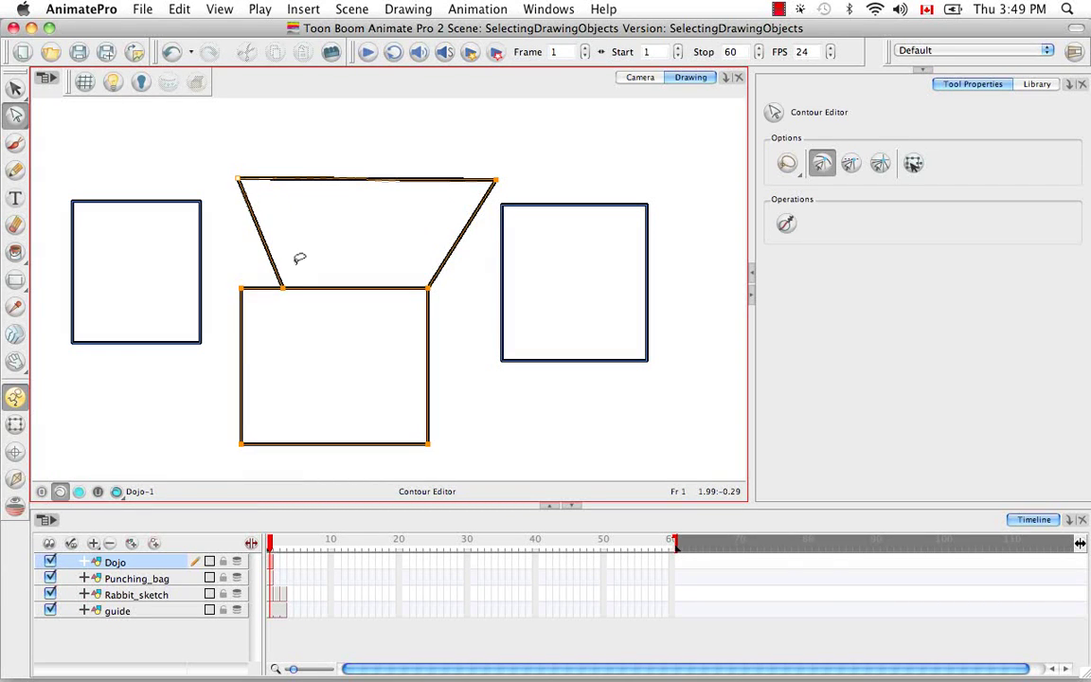
drag(284, 288, 241, 288)
click(312, 297)
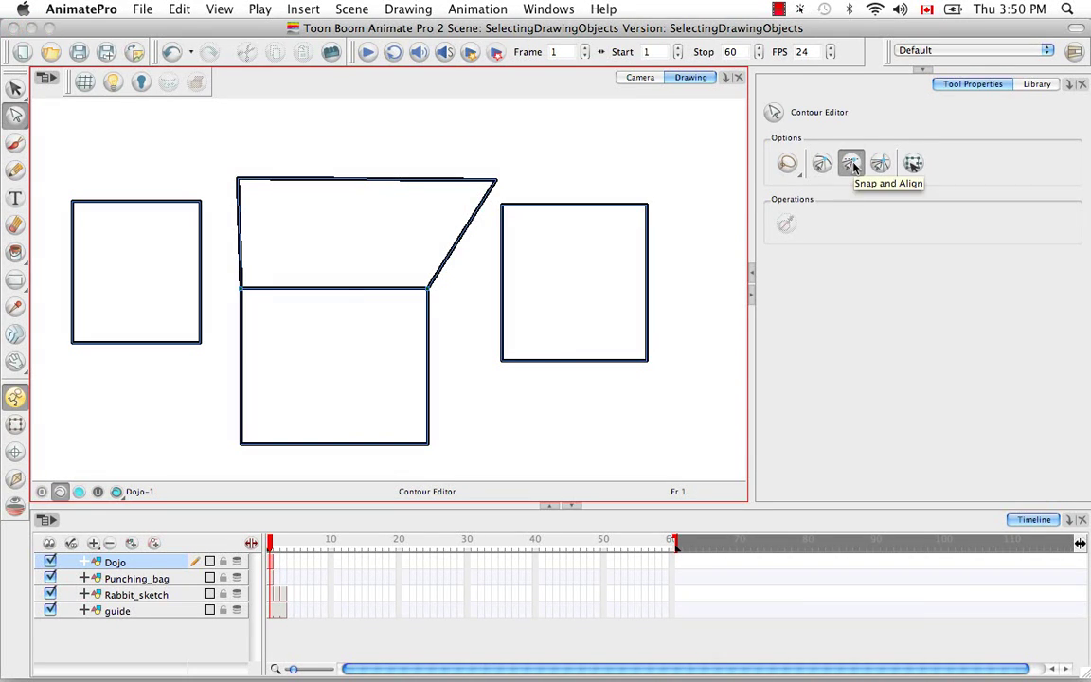
- Using the Select tool with Snap and Align, move the far-right rectangle flush against the large middle rectangle's right side, with top edges aligned
key(alt+s)
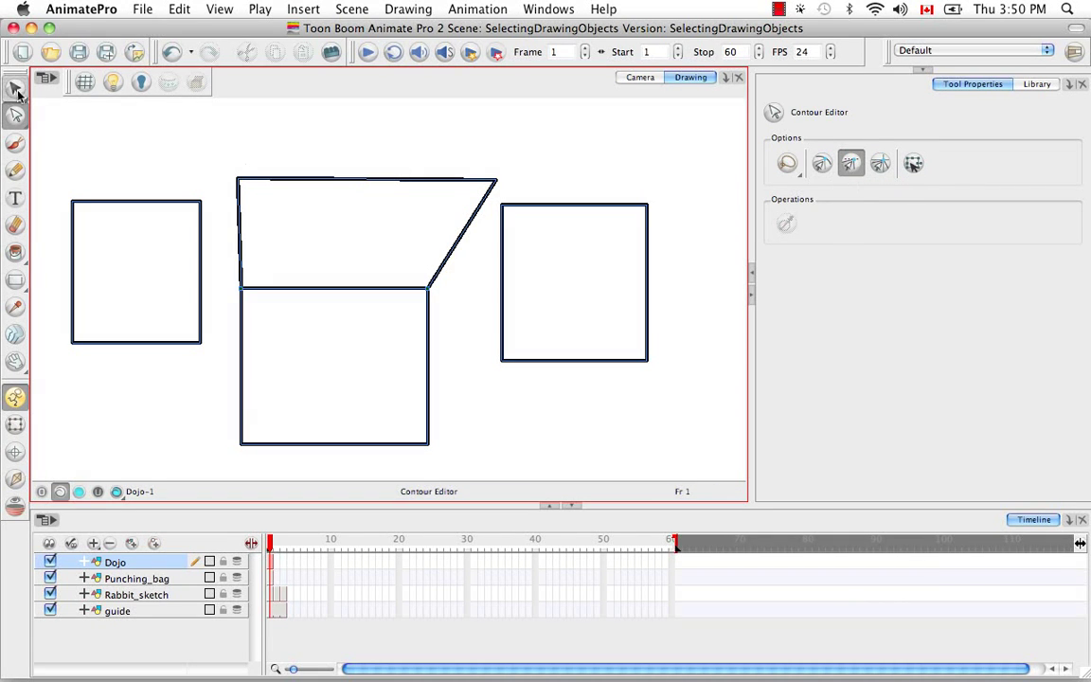
click(568, 202)
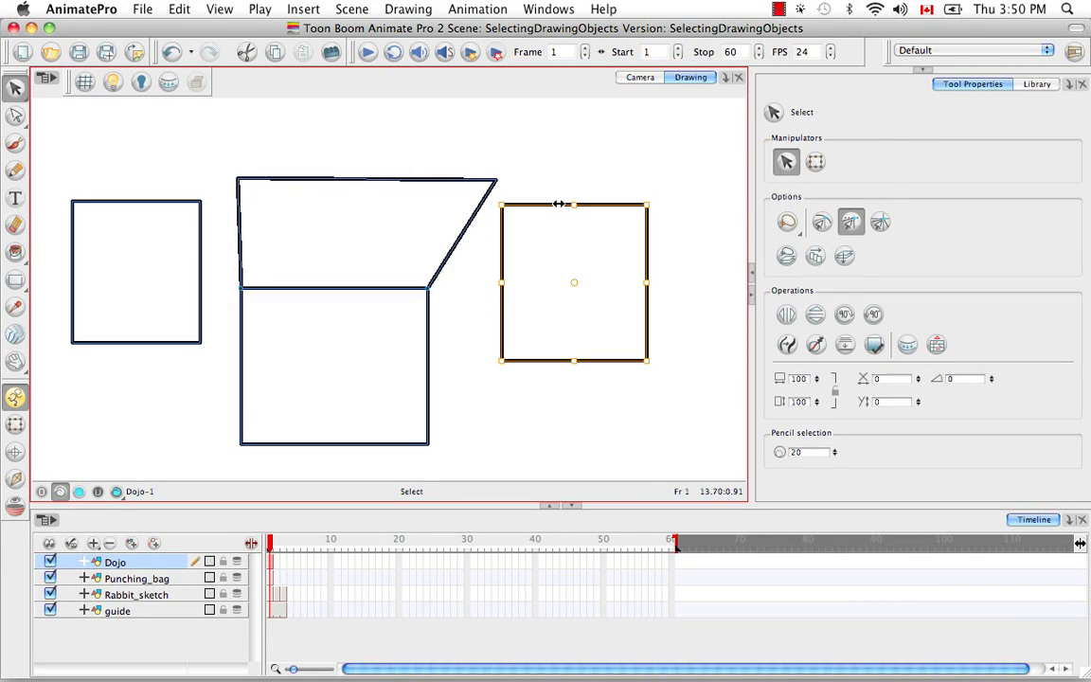
drag(507, 236, 476, 314)
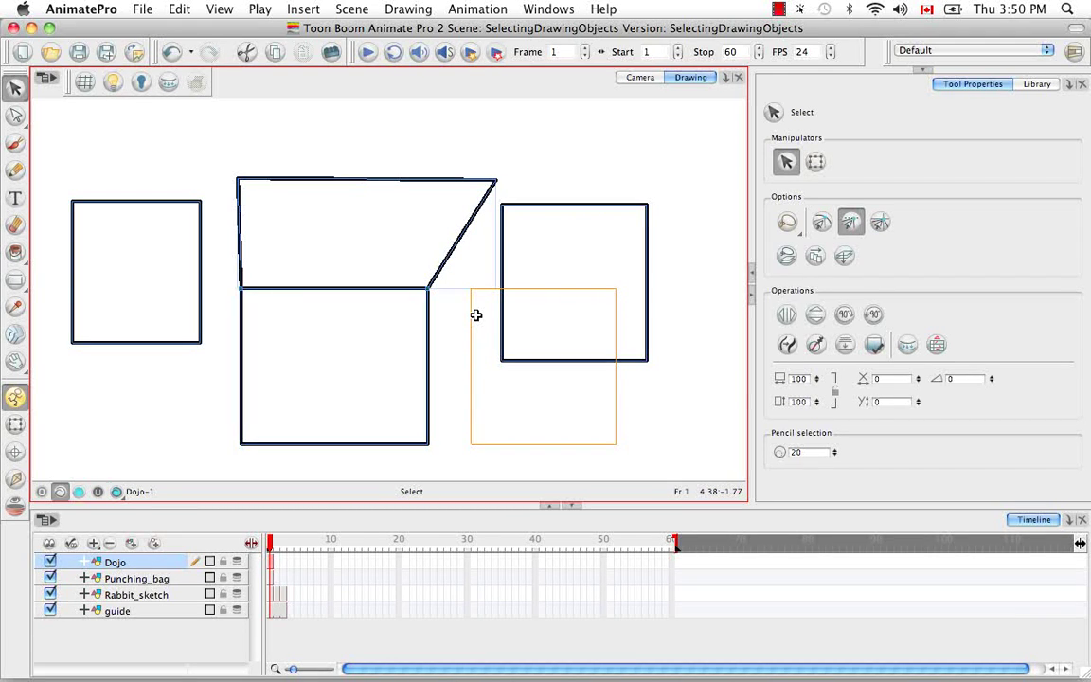
drag(476, 314, 432, 316)
click(558, 220)
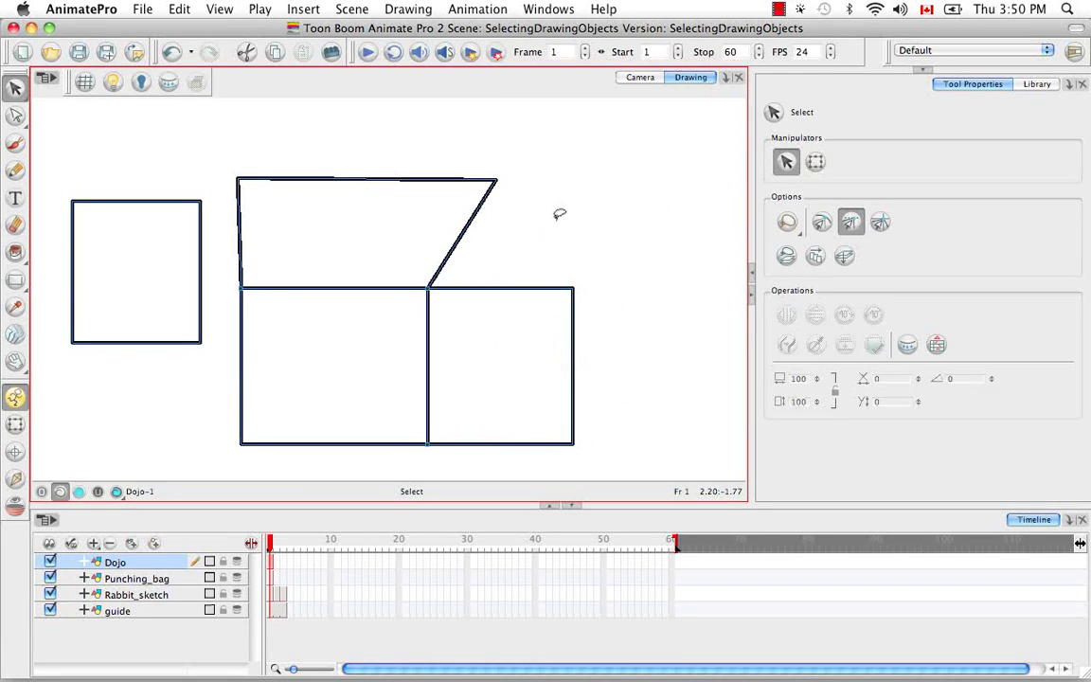
- Turn on Snap to Grid, display the grid, and move the far-left rectangle directly beneath the large middle rectangle
click(879, 224)
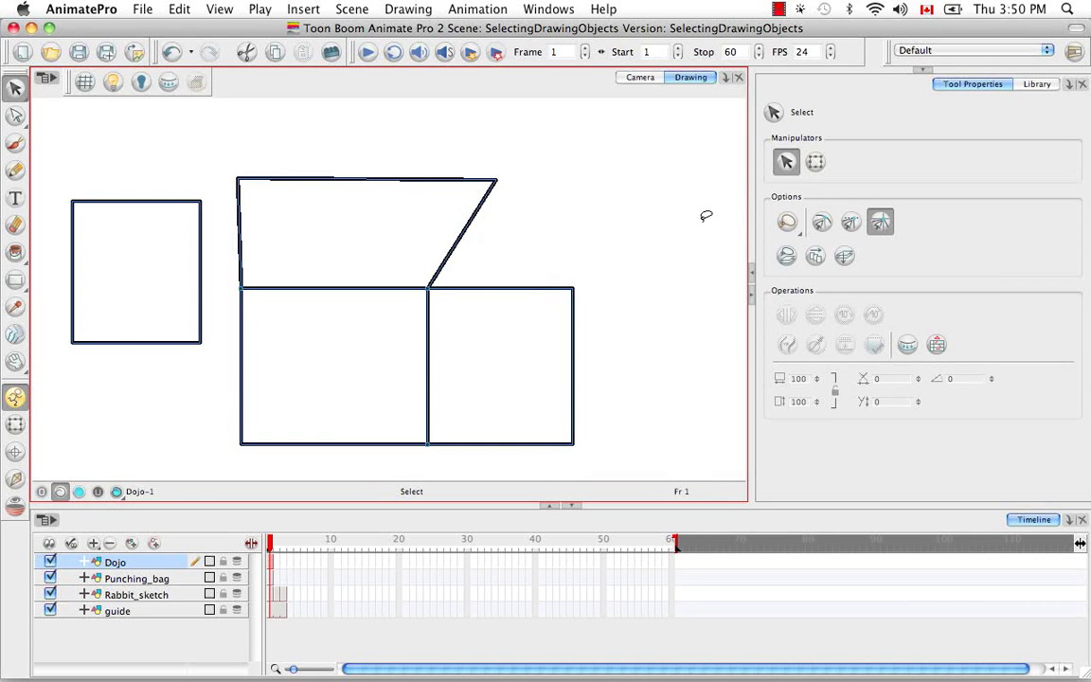
click(79, 85)
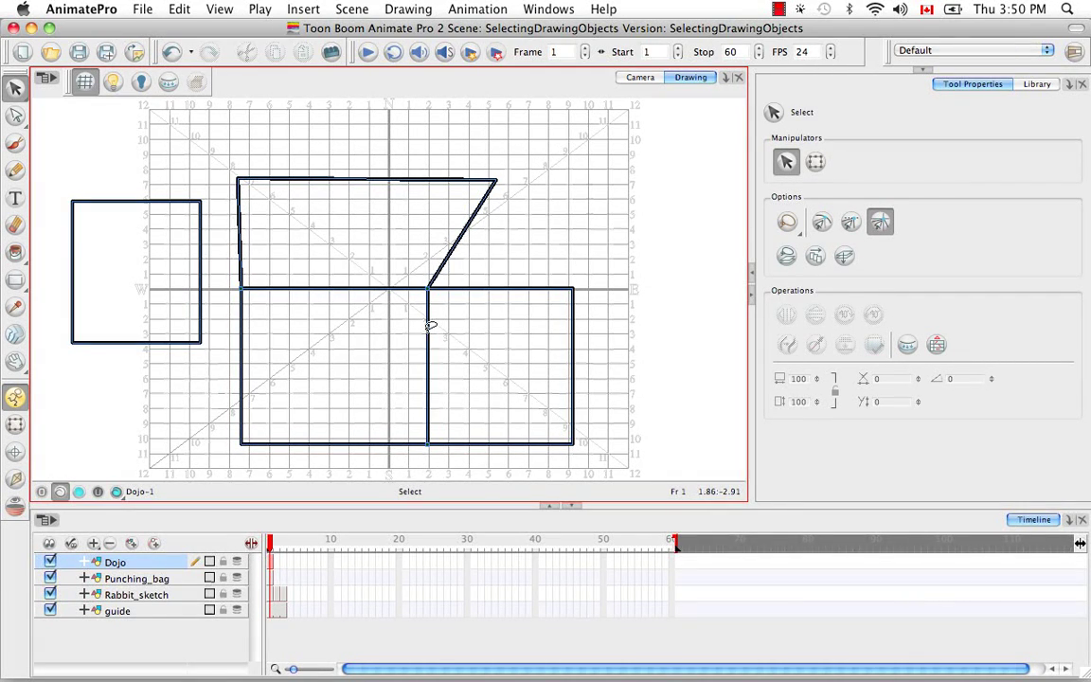
key(space)
drag(426, 341, 448, 236)
click(224, 204)
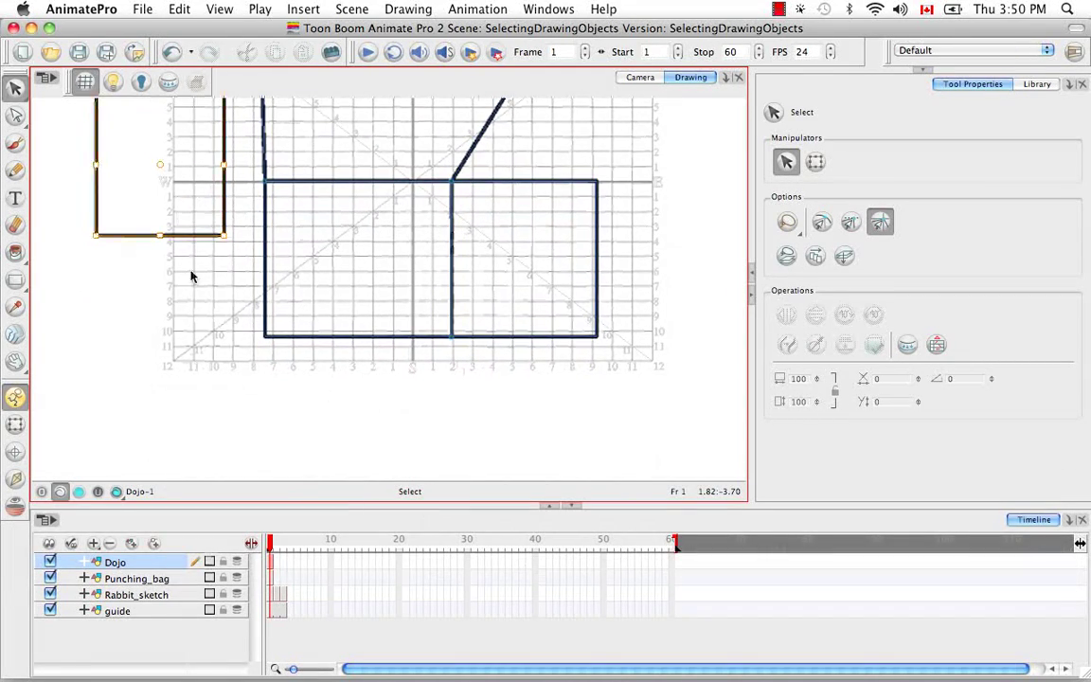
click(177, 232)
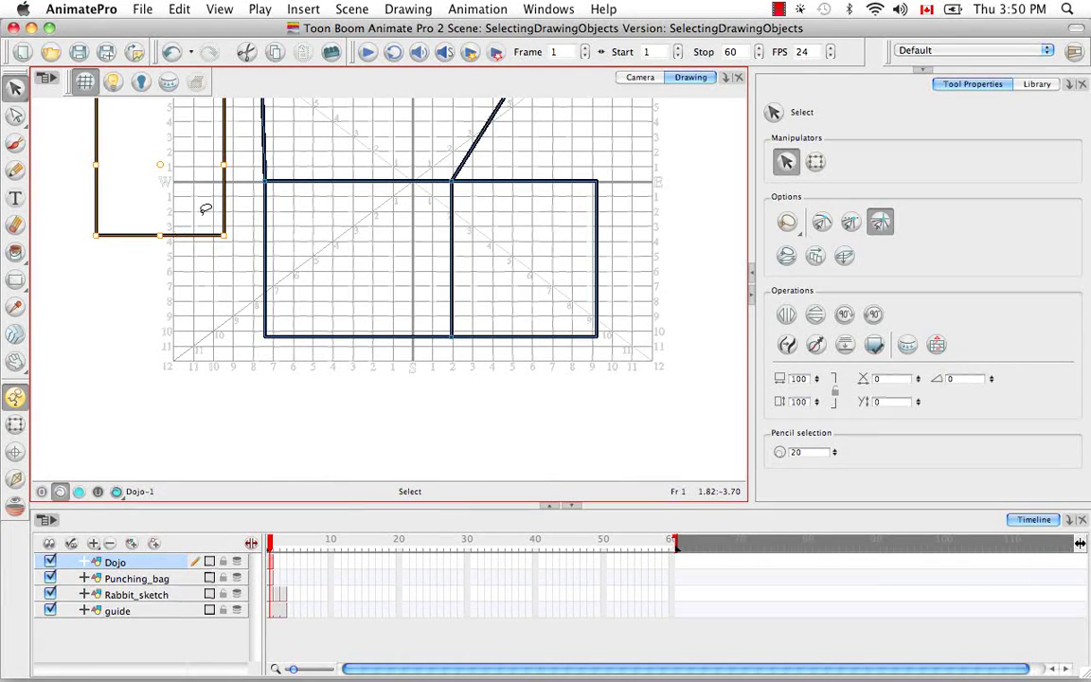
drag(219, 203, 397, 464)
- Turn off Snap to Grid and enable both Snap to Contour and Snap and Align for the Select tool
key(space)
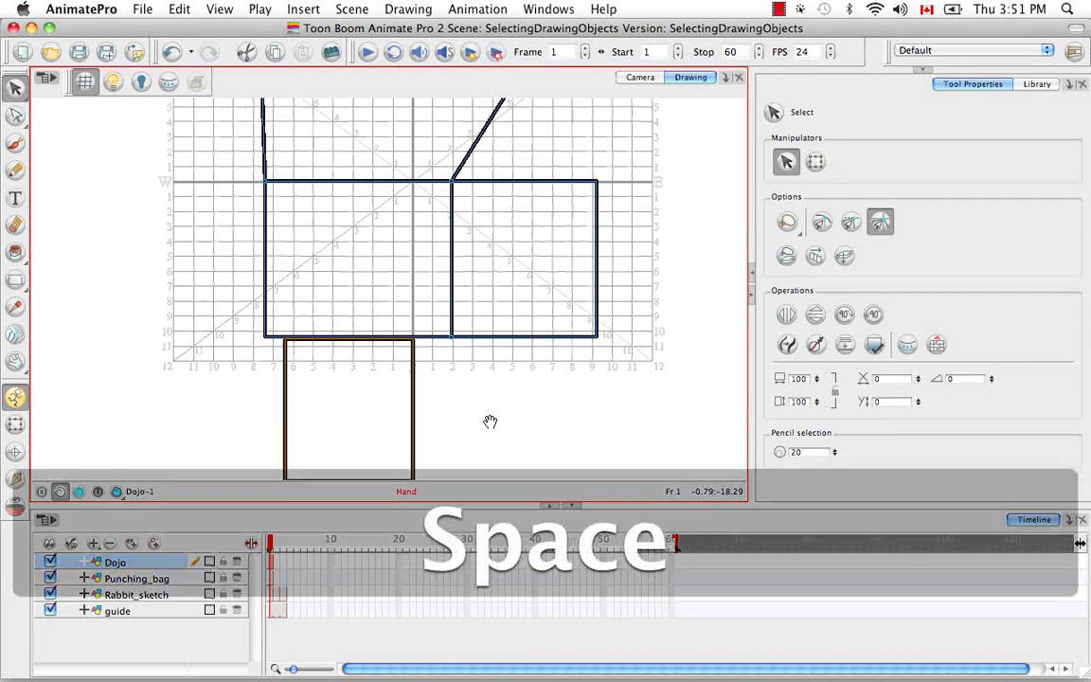
mouse_move(489, 426)
mouse_down()
mouse_move(470, 306)
mouse_move(381, 327)
mouse_move(363, 371)
mouse_up()
click(501, 294)
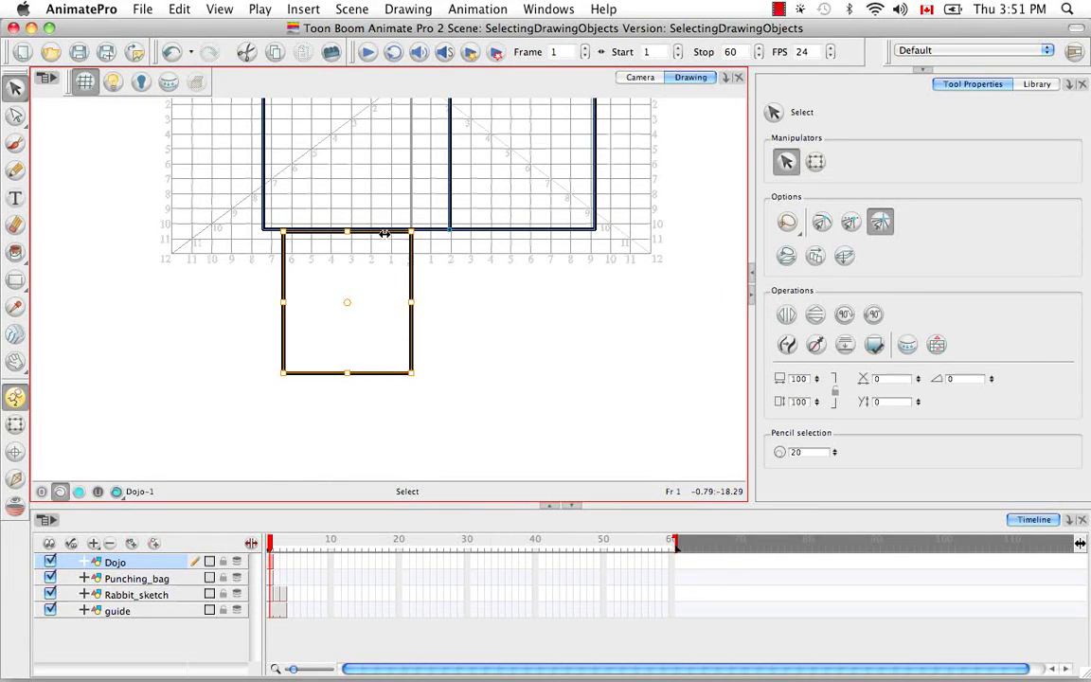
click(882, 227)
click(822, 220)
click(849, 222)
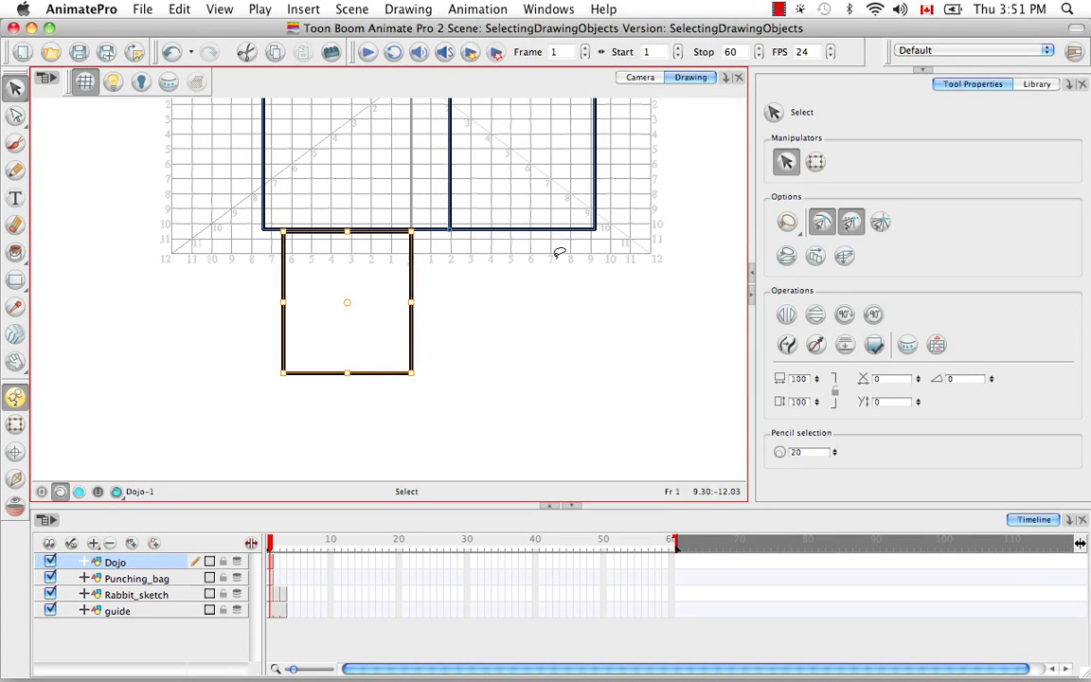
- Stretch the lowest rectangle's upper-right corner to snap onto the large middle rectangle's bottom-right corner
click(350, 263)
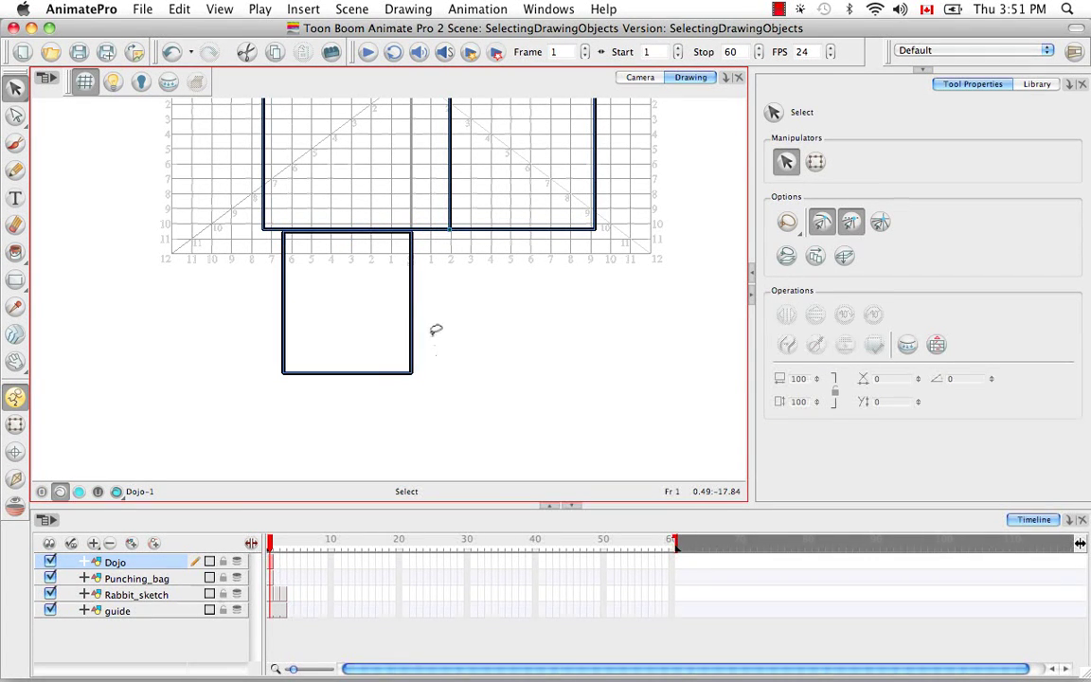
click(413, 236)
drag(413, 235, 451, 228)
click(592, 240)
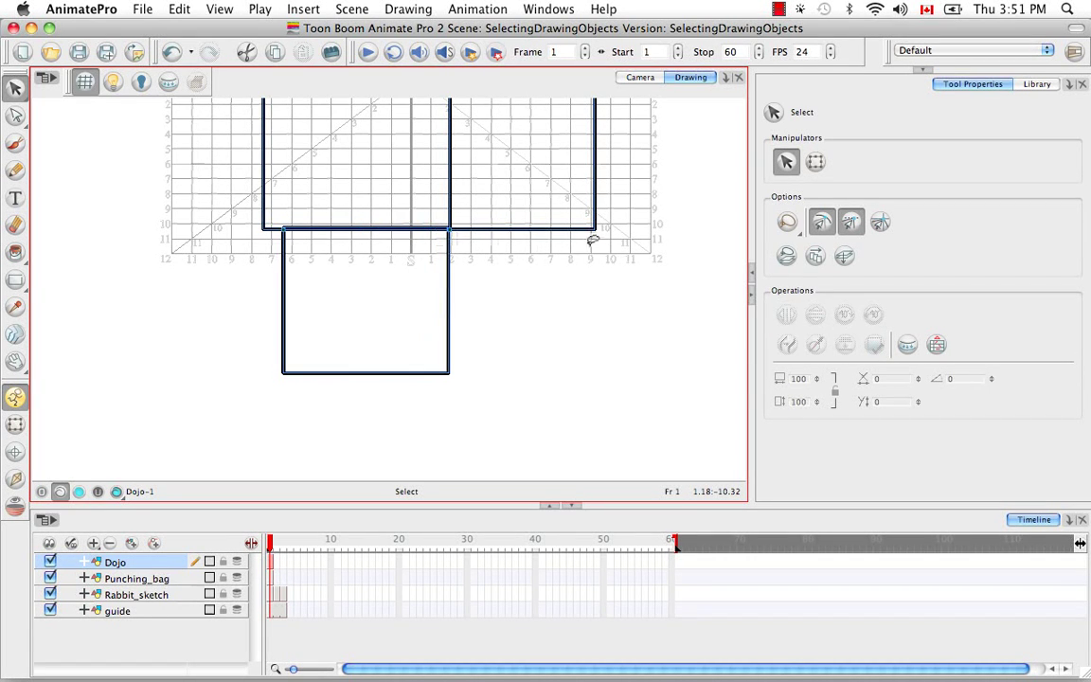
- With the Contour Editor, pull the right rectangle's bottom-right corner straight down and snap the lowest rectangle's lower-right corner onto it
click(15, 114)
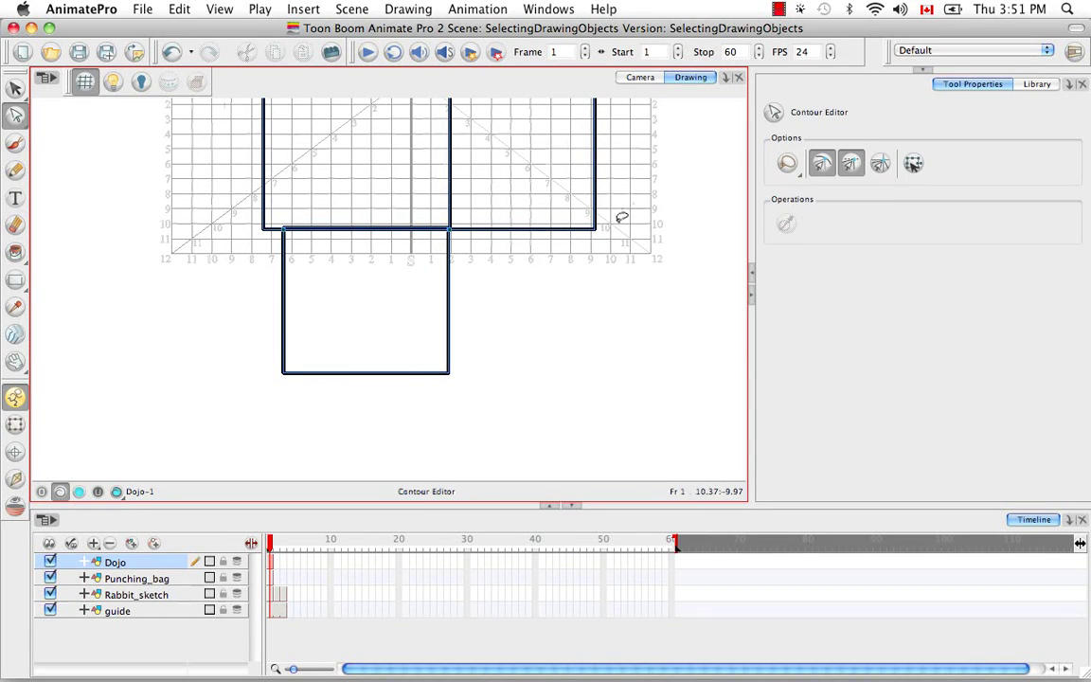
drag(596, 231, 596, 309)
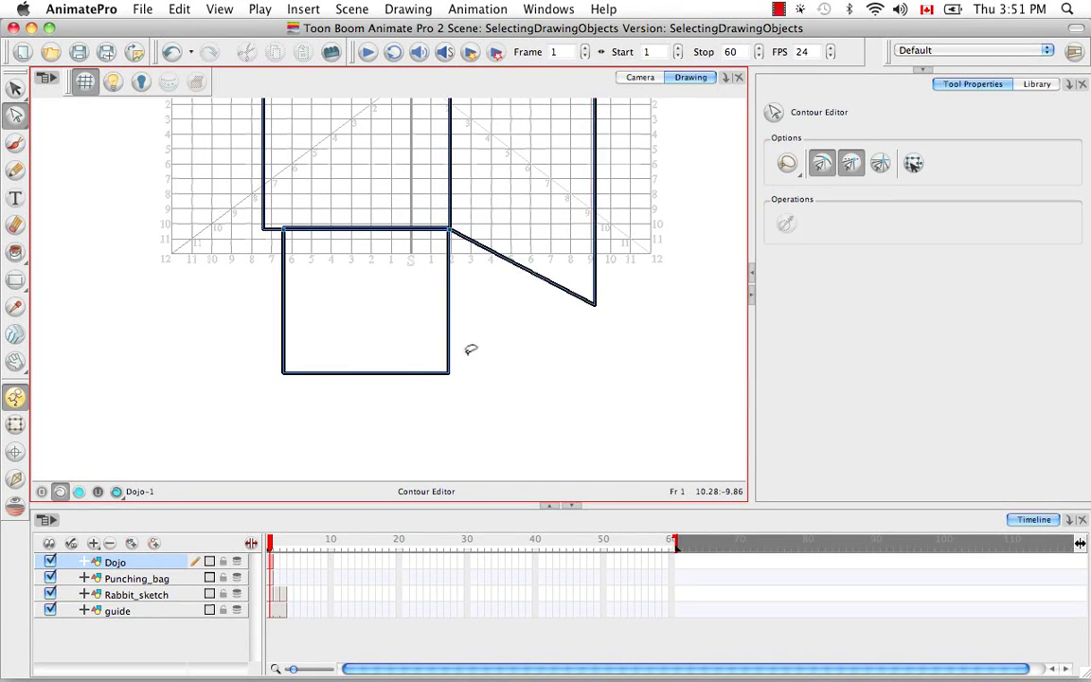
mouse_move(470, 348)
mouse_down()
mouse_move(570, 331)
mouse_move(594, 304)
mouse_up()
click(312, 341)
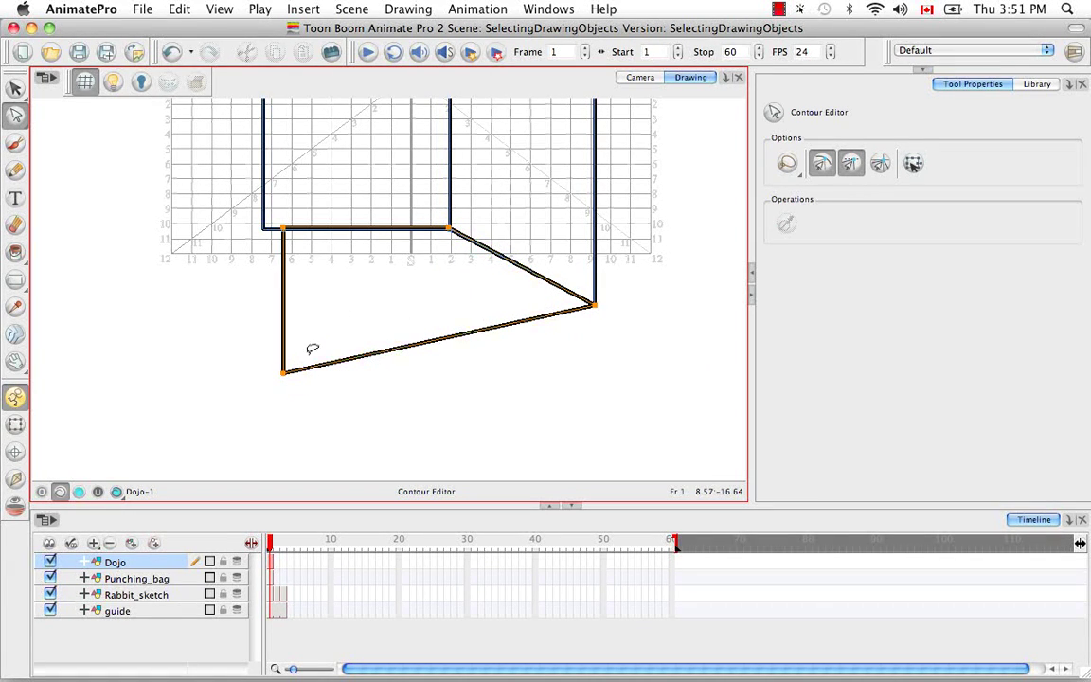
- Move the floor shape's lower-left corner outward, level with its lower-right corner, and snap its upper-left point onto the middle rectangle's bottom-left corner
drag(289, 369, 207, 305)
click(287, 224)
drag(283, 218, 264, 230)
click(345, 245)
click(440, 230)
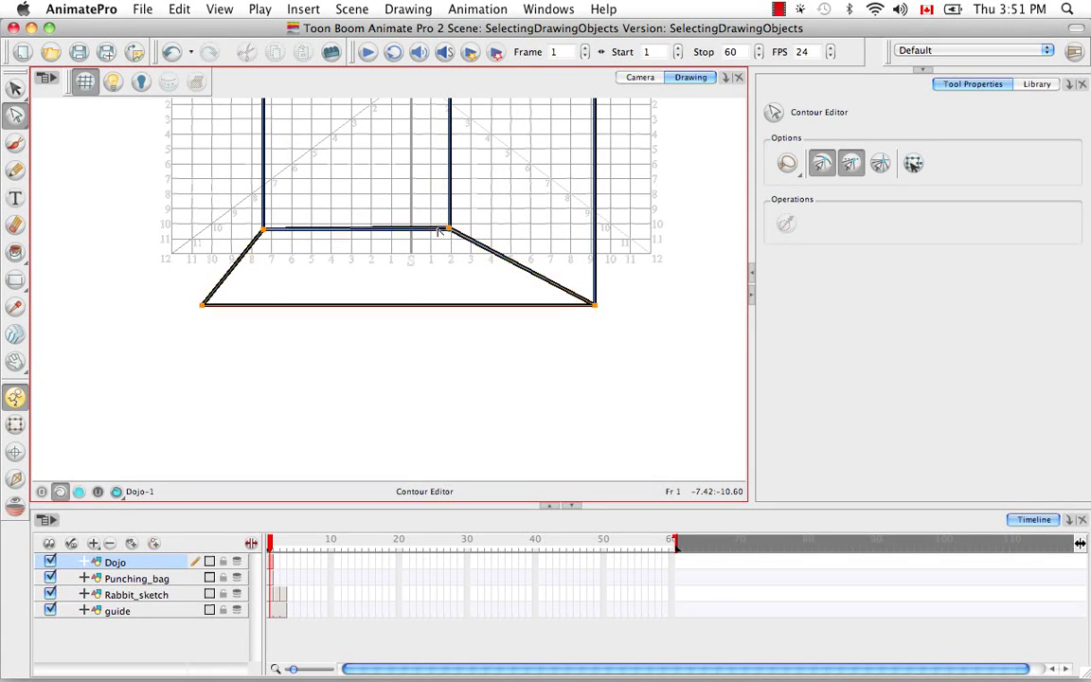
click(448, 253)
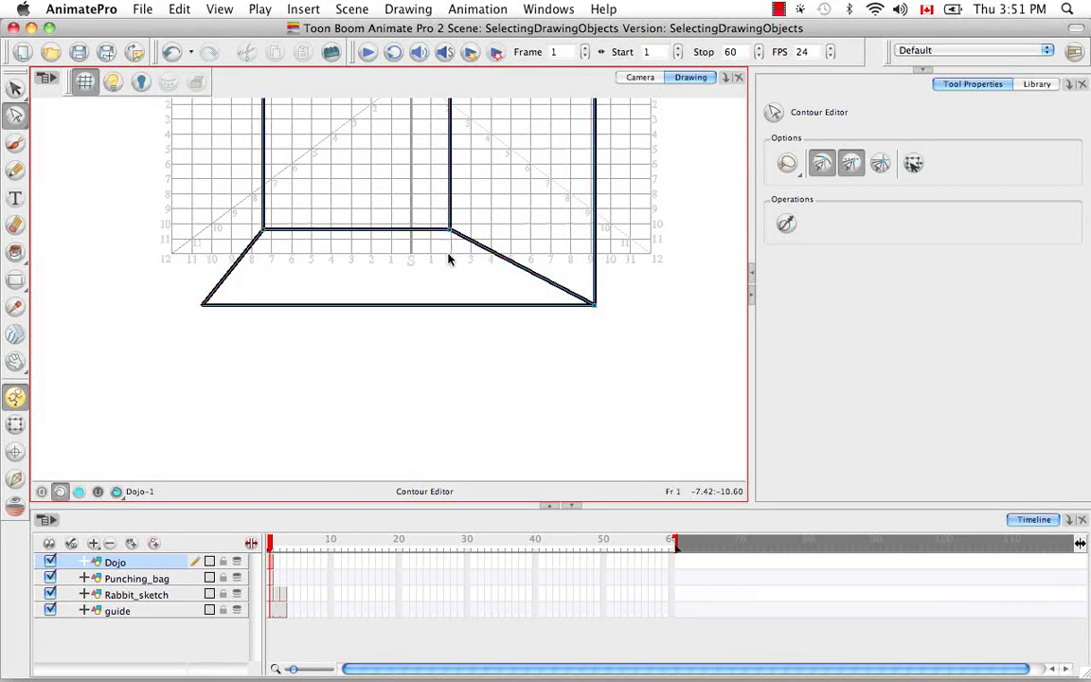
- Lasso the entire room drawing and move it upward on the grid with the Select tool
key(shift+m)
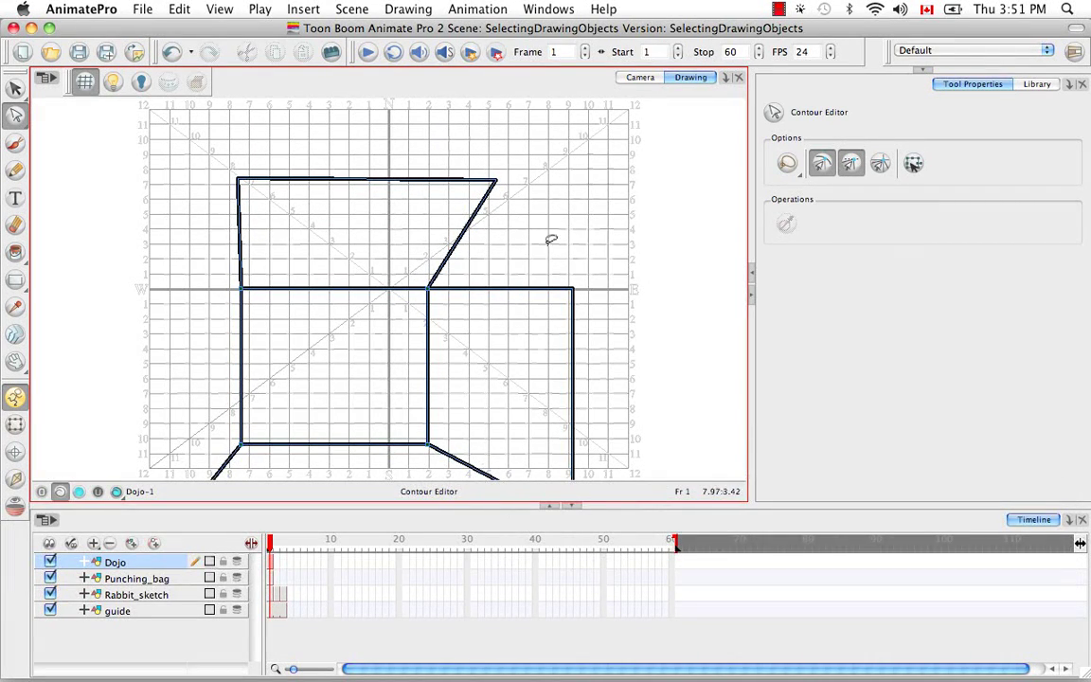
key(space)
drag(526, 299, 551, 238)
key(super+minus)
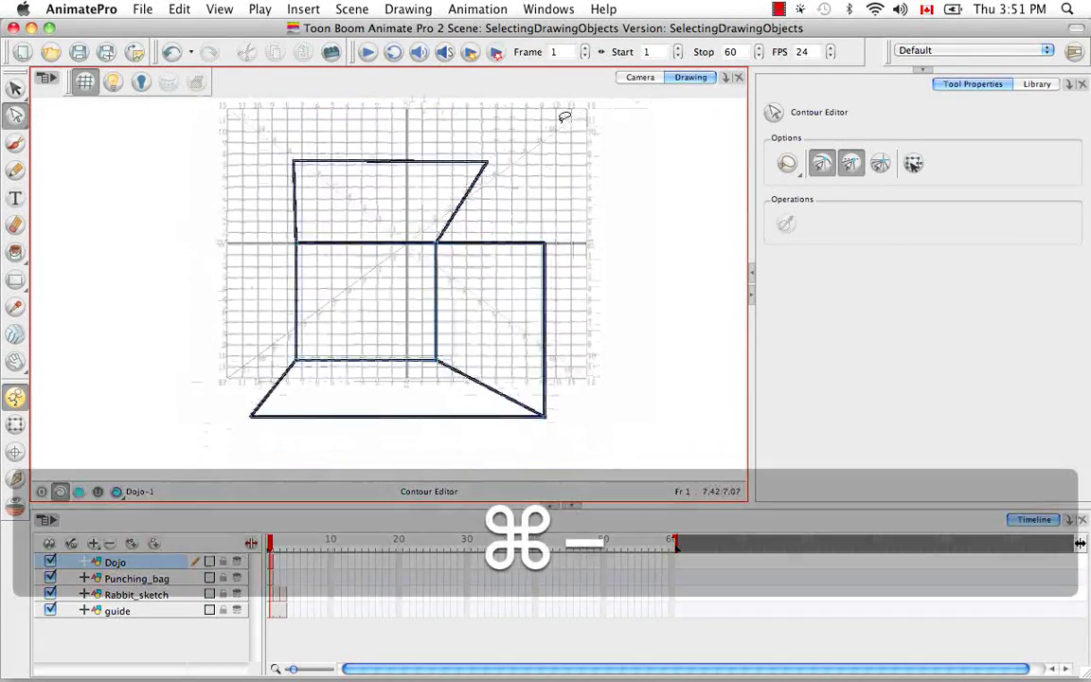
key(super+minus)
mouse_move(494, 149)
mouse_down()
mouse_move(623, 355)
mouse_move(497, 142)
mouse_up()
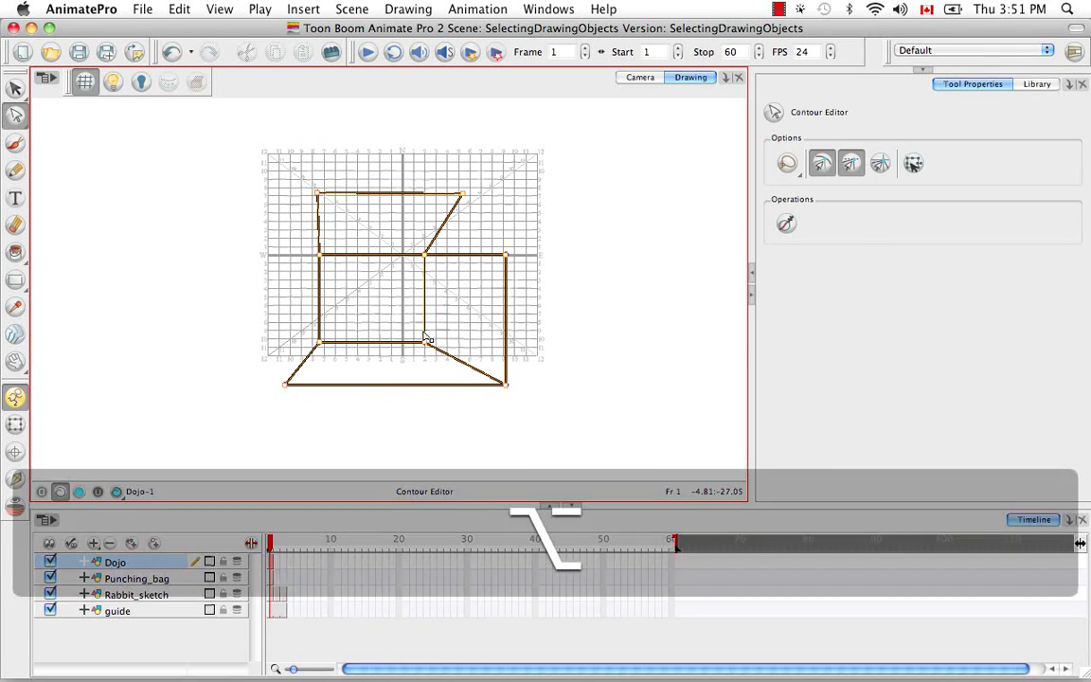
key(alt+v)
drag(425, 298, 425, 298)
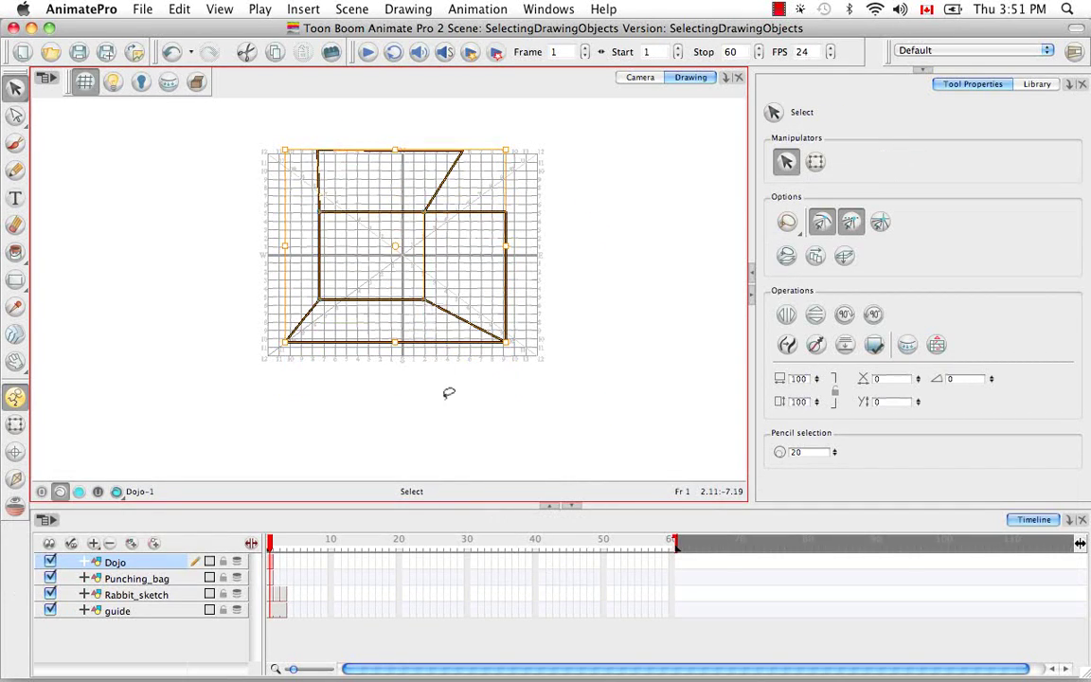
- With the Contour Editor, stretch the ceiling shape's upper-right corner out above the right wall's outer edge and snap the wall's top-right corner onto it
click(445, 390)
key(super+equal)
key(super+equal)
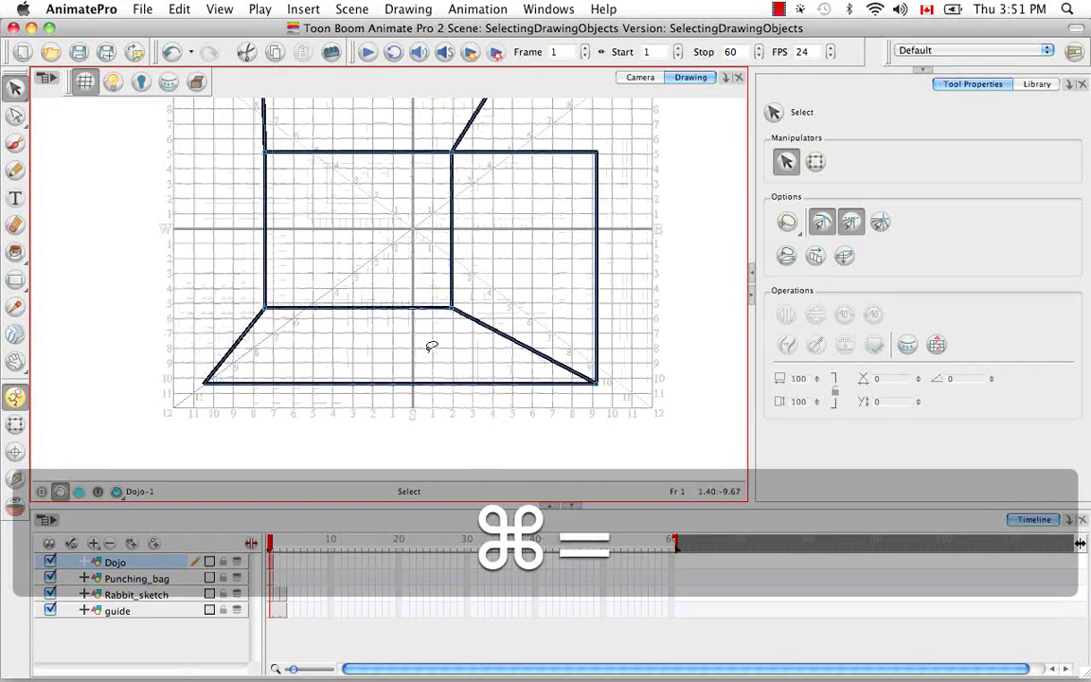
key(space)
drag(615, 242, 605, 334)
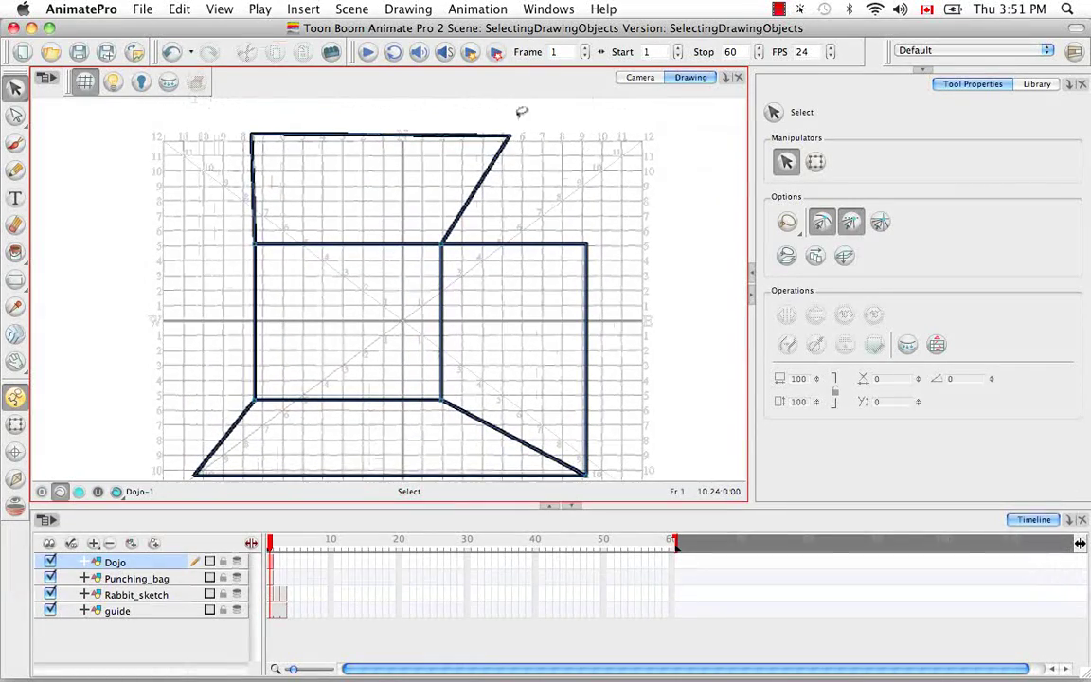
drag(524, 114, 524, 127)
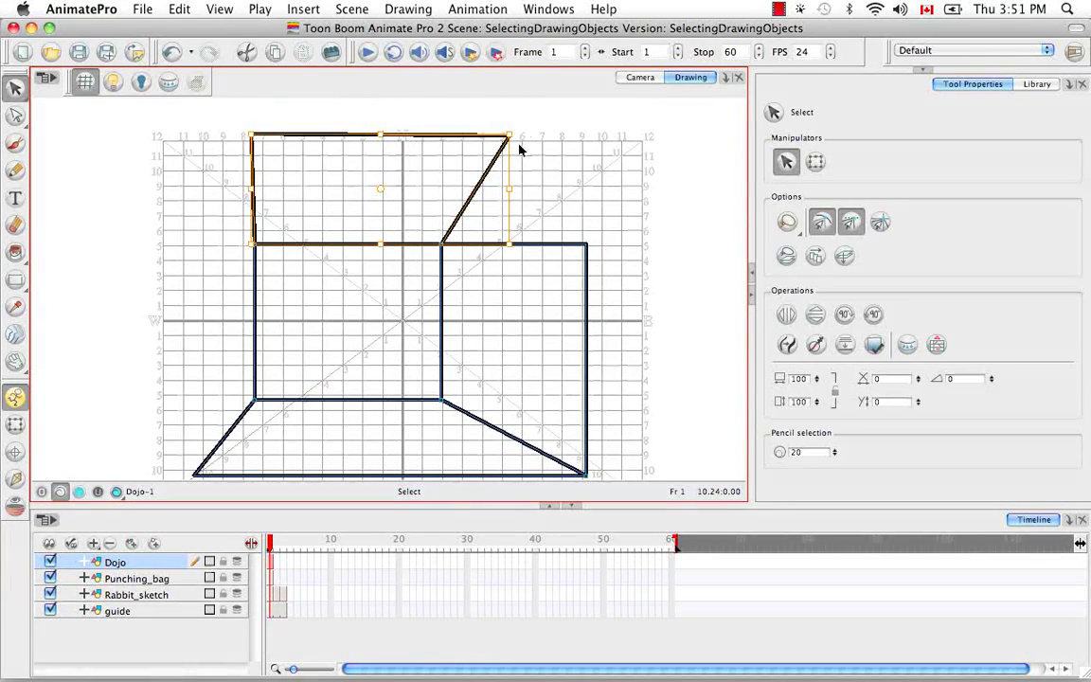
key(alt+a)
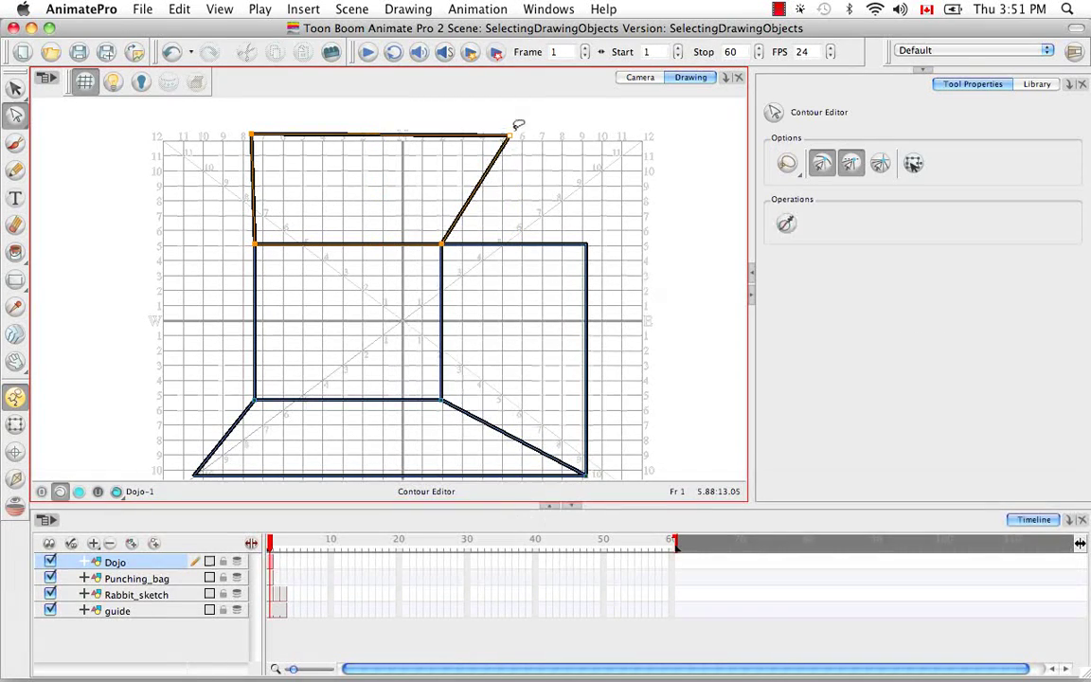
mouse_move(510, 136)
mouse_down()
mouse_move(587, 151)
mouse_move(587, 137)
mouse_up()
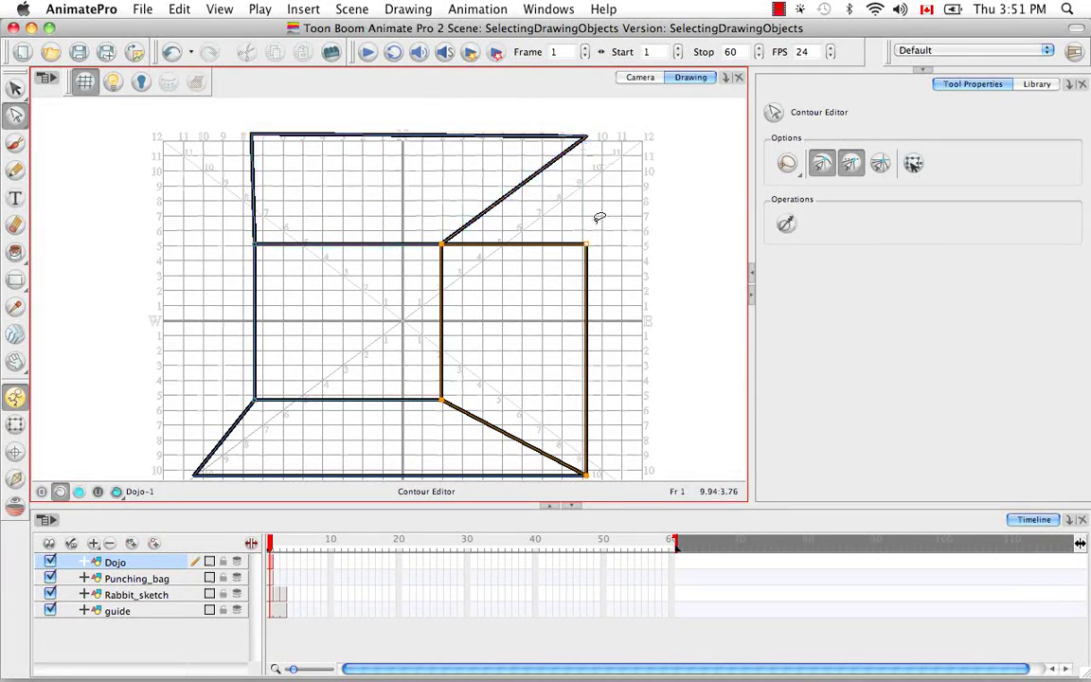
drag(588, 245, 587, 138)
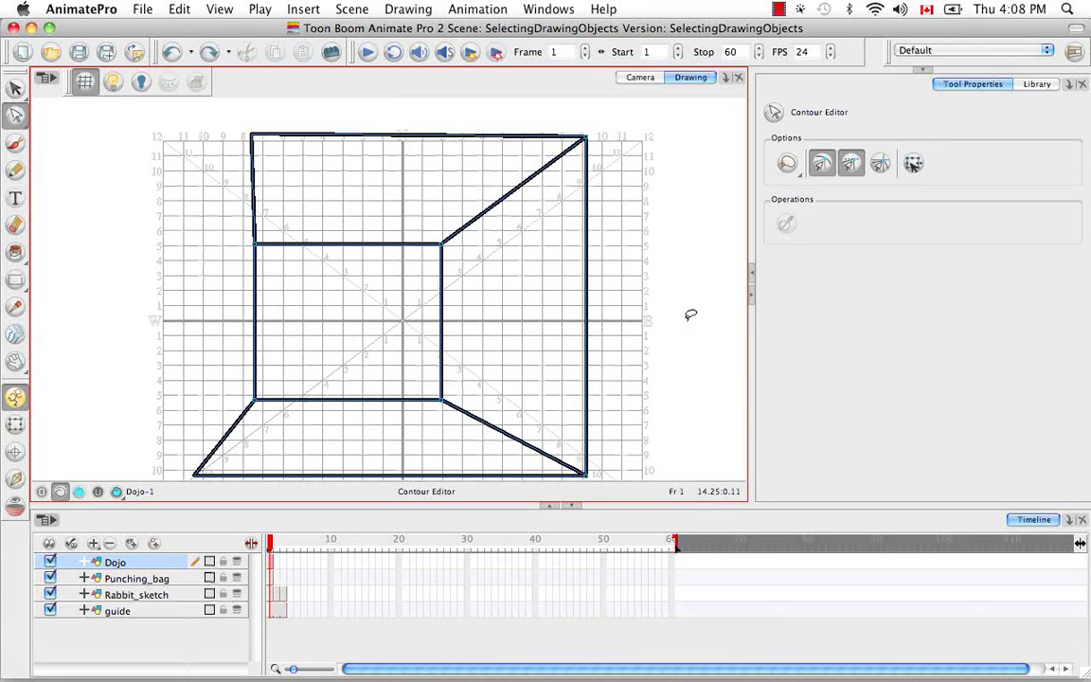
- Select the right wall with the Select tool, move its pivot point near the upper-left corner of its bounding box, and deselect the wall
key(alt+v)
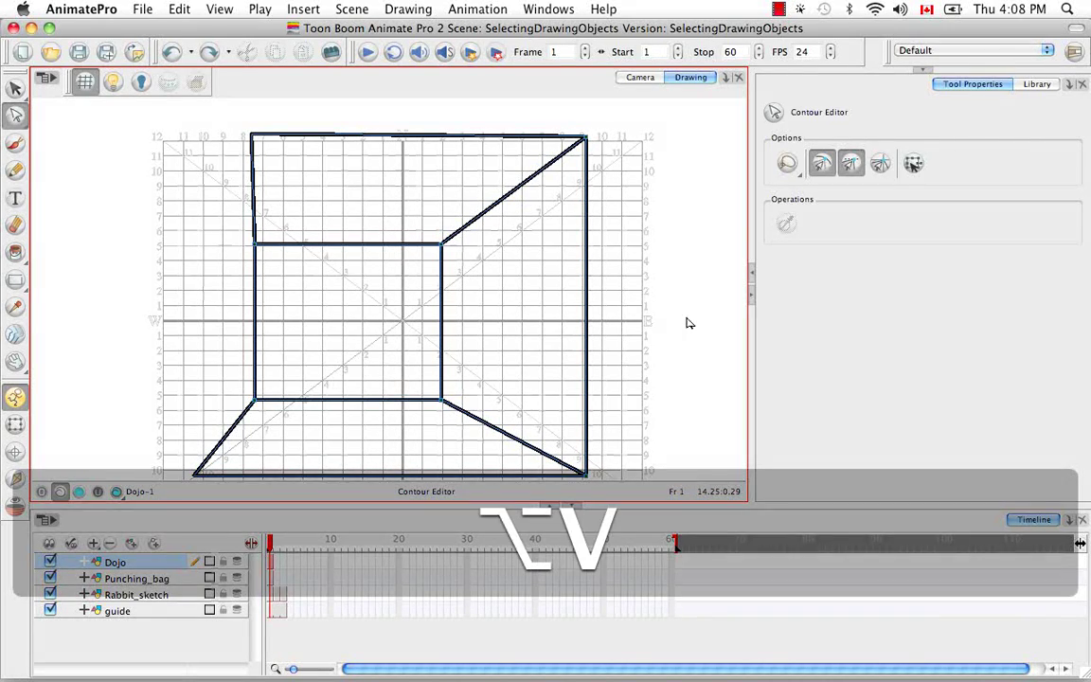
click(586, 226)
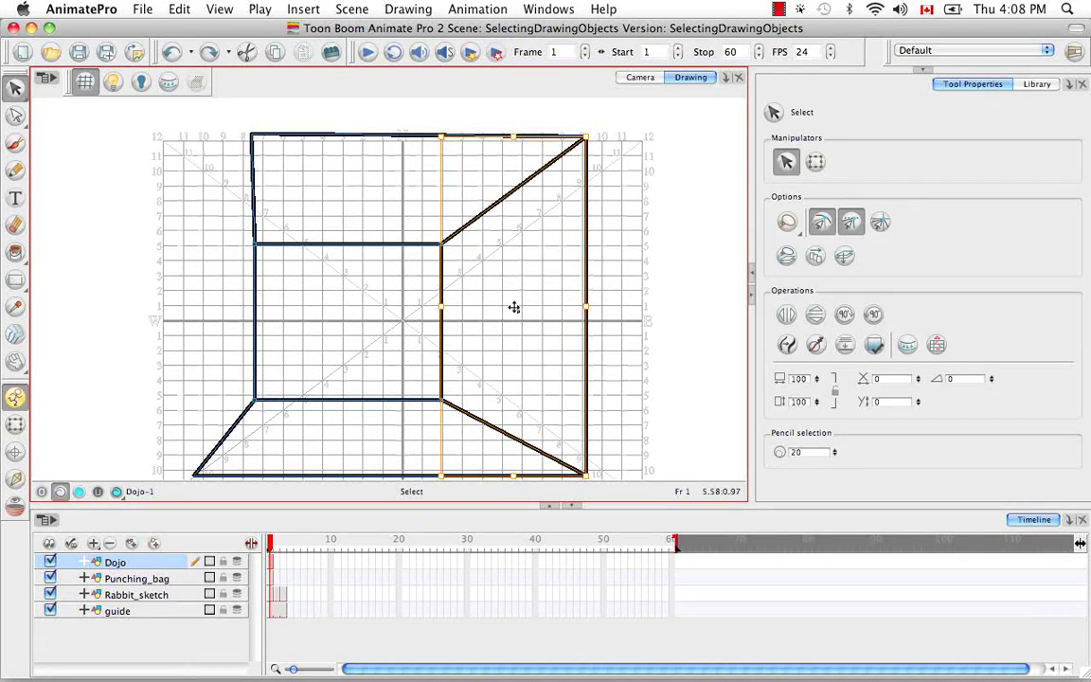
drag(513, 307, 511, 297)
drag(501, 248, 450, 148)
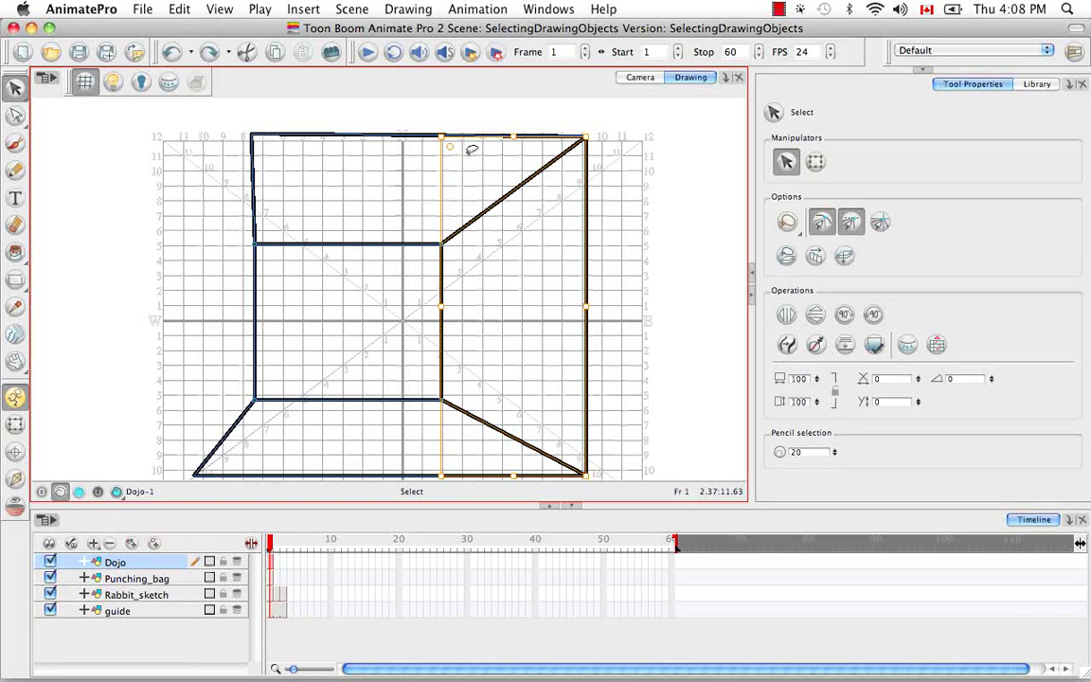
click(679, 252)
- Reselect the right wall and place its pivot point just inside its bounding box's upper-left corner again
click(584, 284)
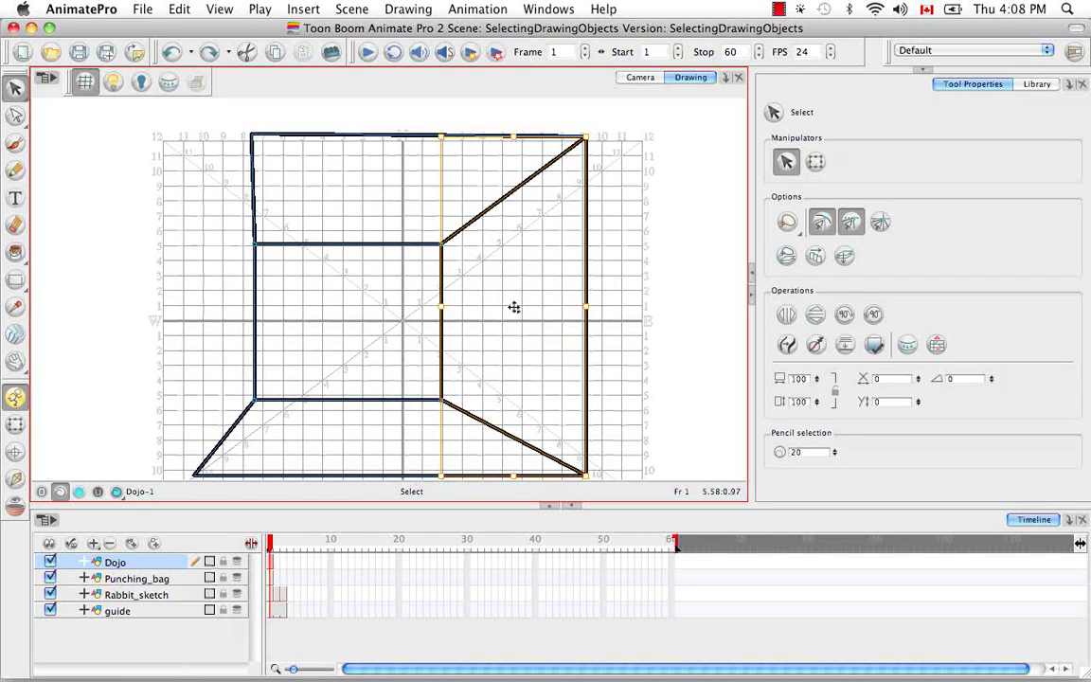
drag(513, 307, 506, 293)
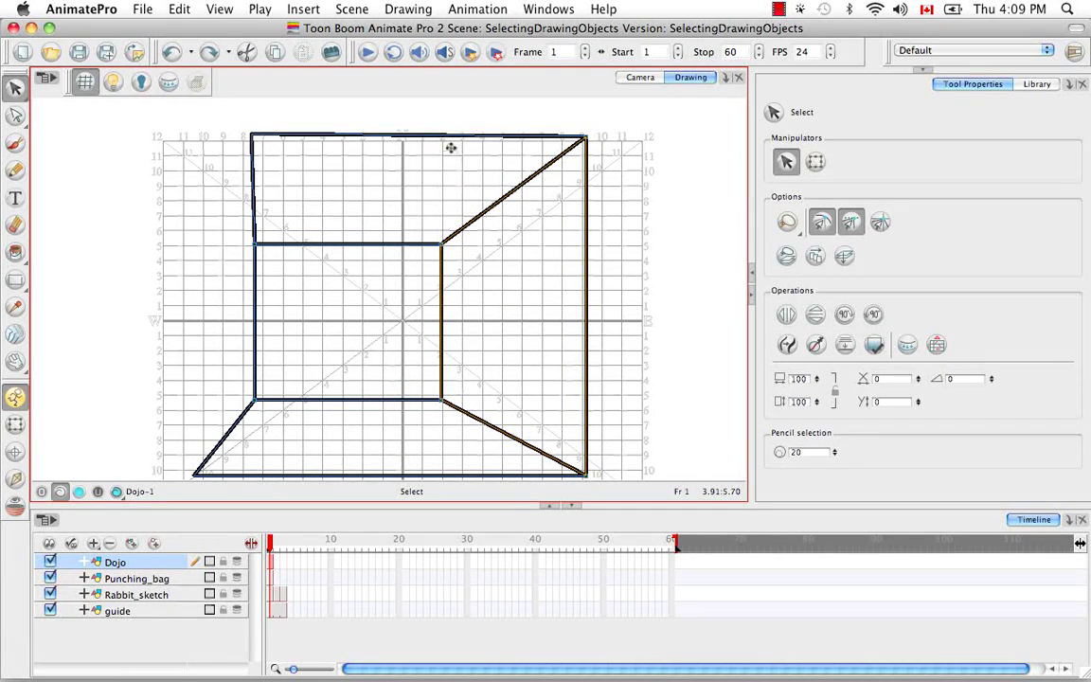
drag(451, 148, 447, 148)
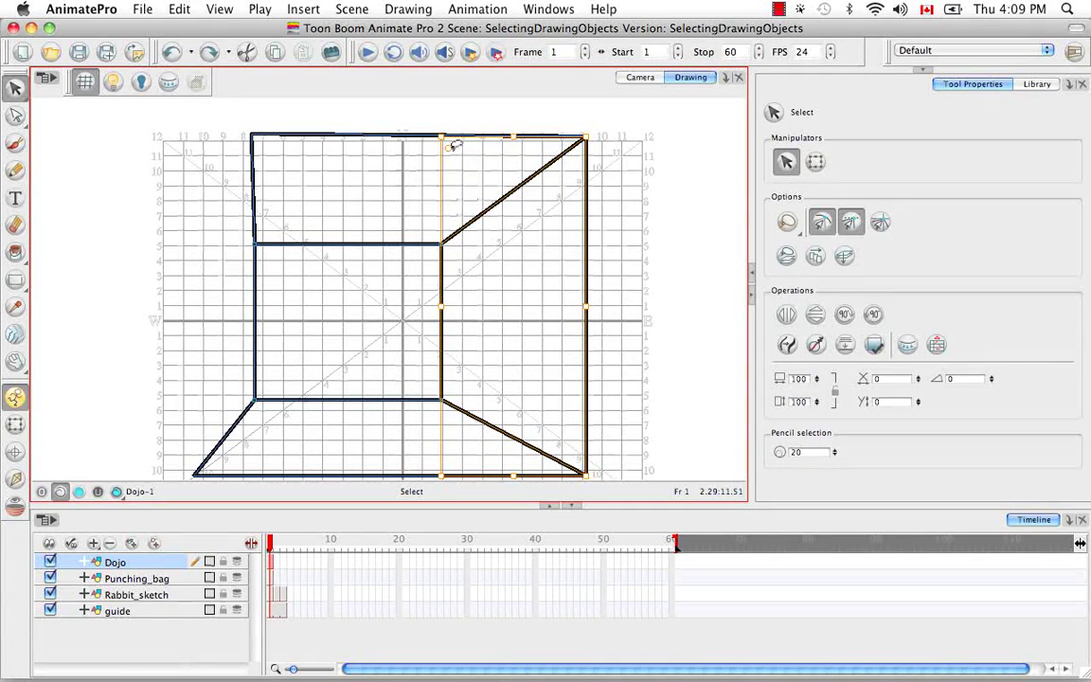
- Try rotating the right wall counter-clockwise and scaling it down with its bounding box handles, and undo both changes
mouse_move(588, 472)
mouse_down()
mouse_move(606, 469)
mouse_move(719, 319)
mouse_move(703, 329)
mouse_up()
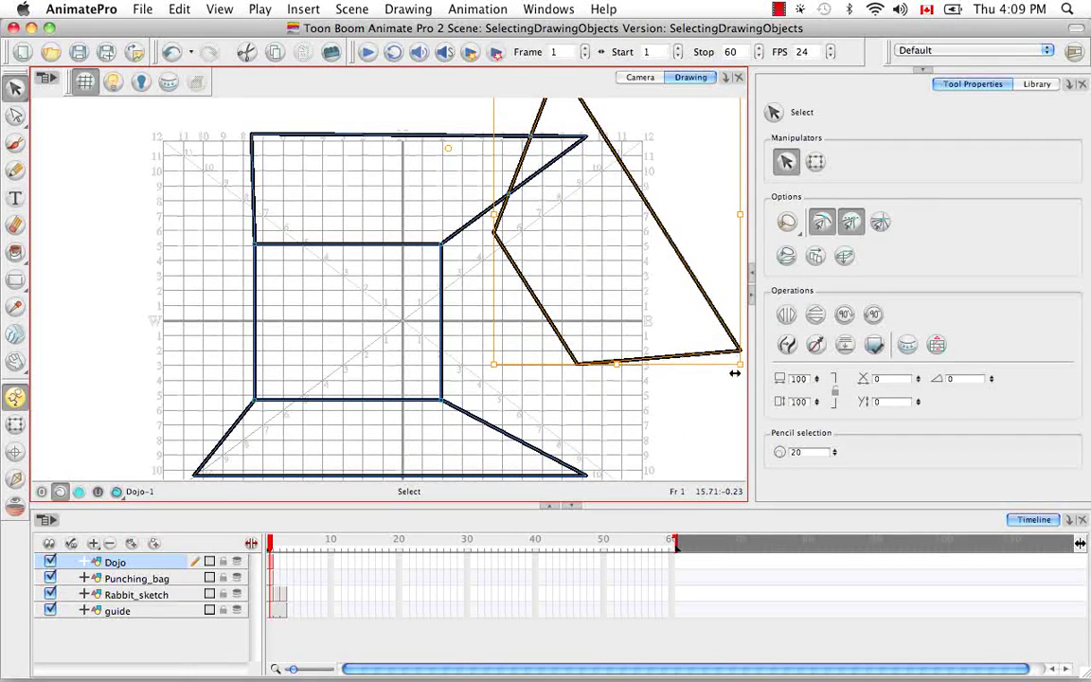
drag(739, 365, 606, 254)
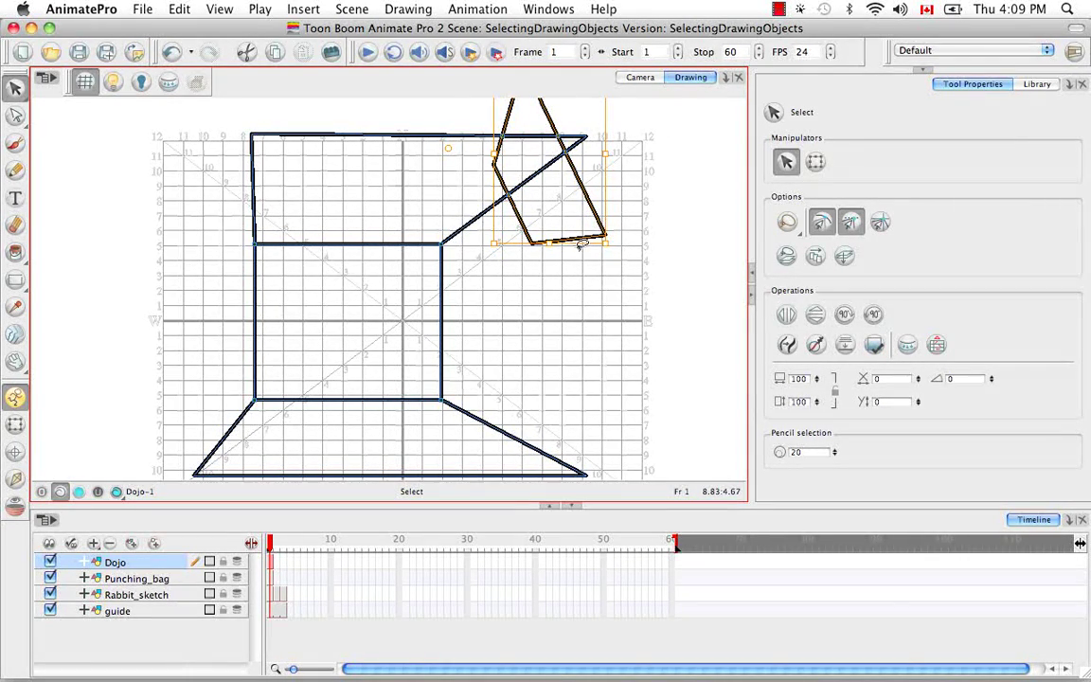
key(super+z)
key(super+z)
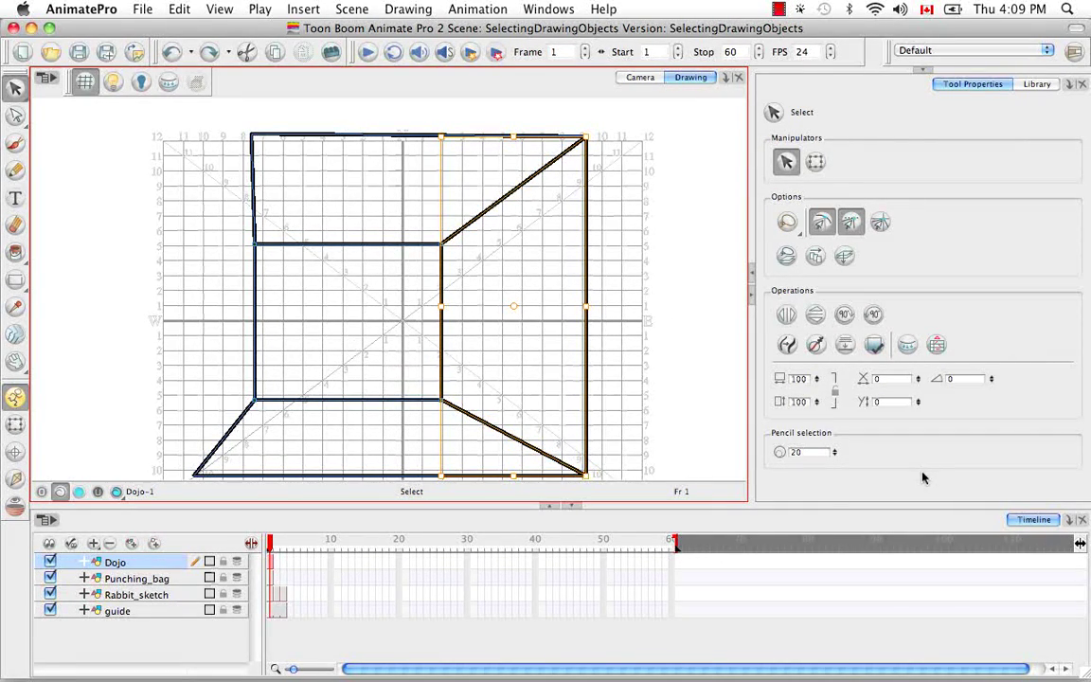
- Flip the right wall horizontally and vertically, and rotate it 90 degrees clockwise and back 90 degrees counter-clockwise
click(787, 318)
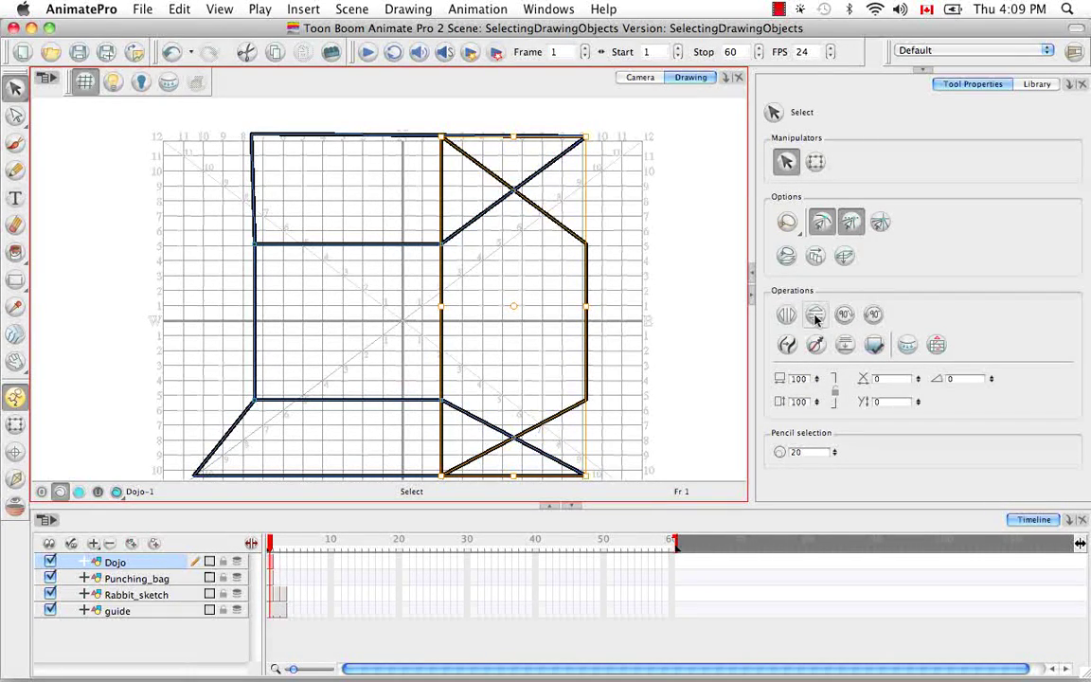
click(814, 318)
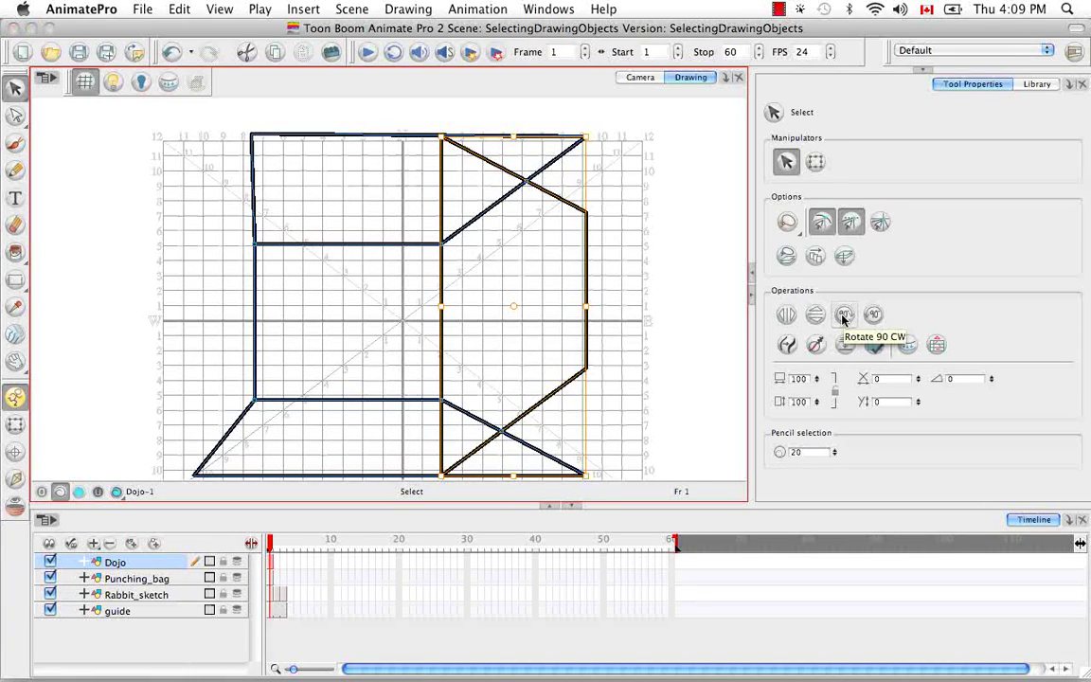
click(844, 315)
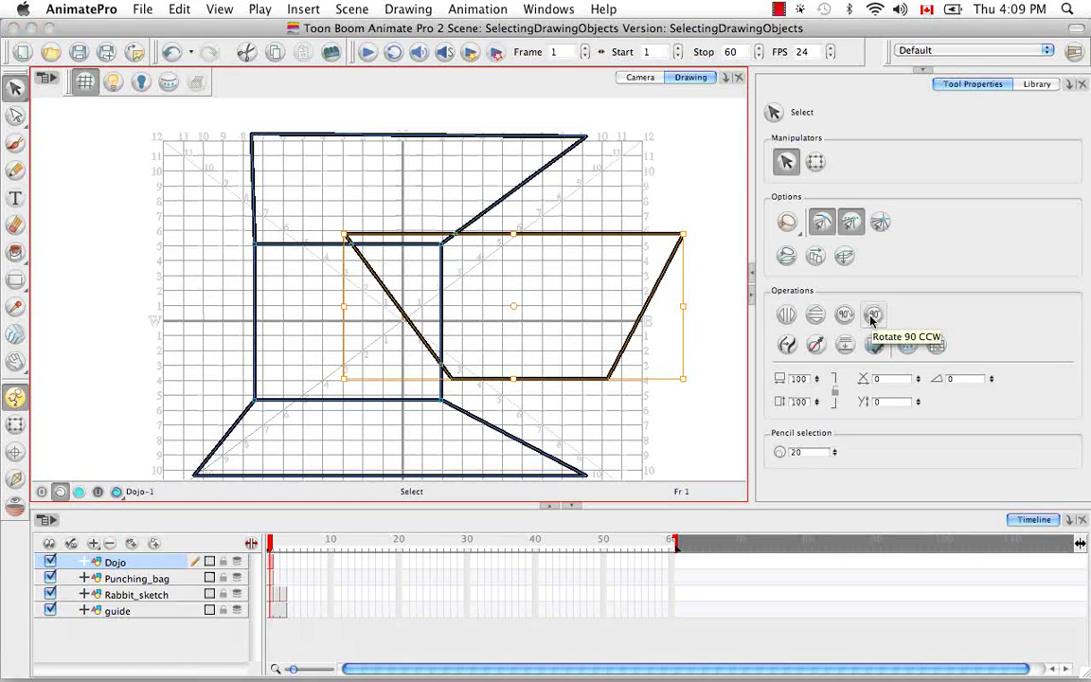
click(872, 316)
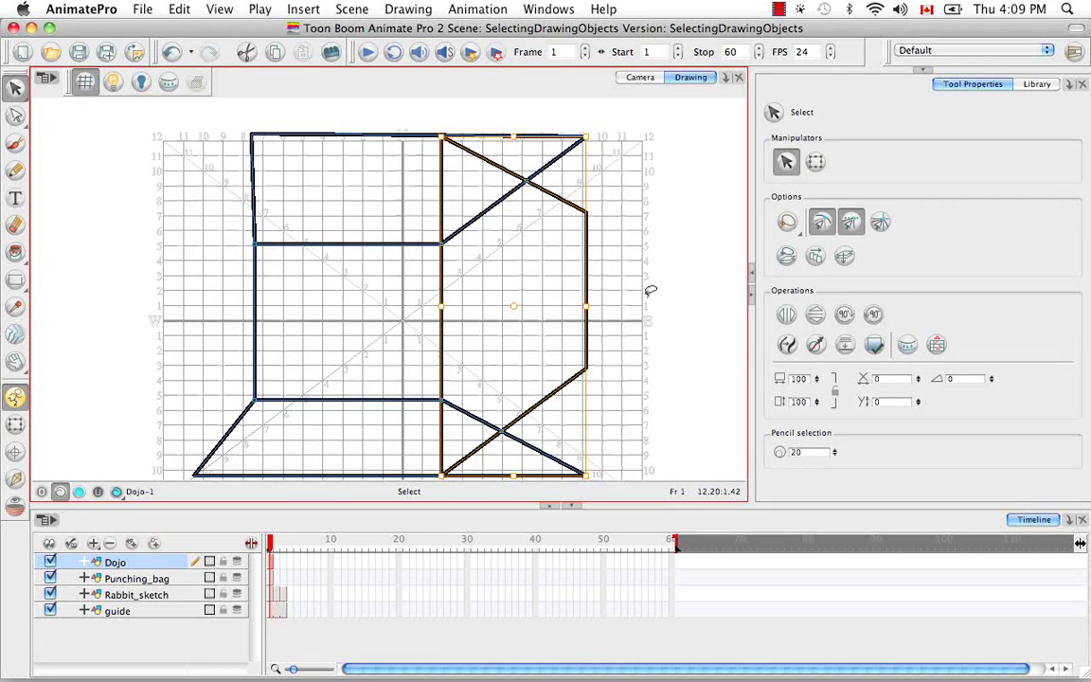
- Undo the right wall's flips and 90-degree rotations, and deselect it
key(super+z)
key(super+z)
key(super+z)
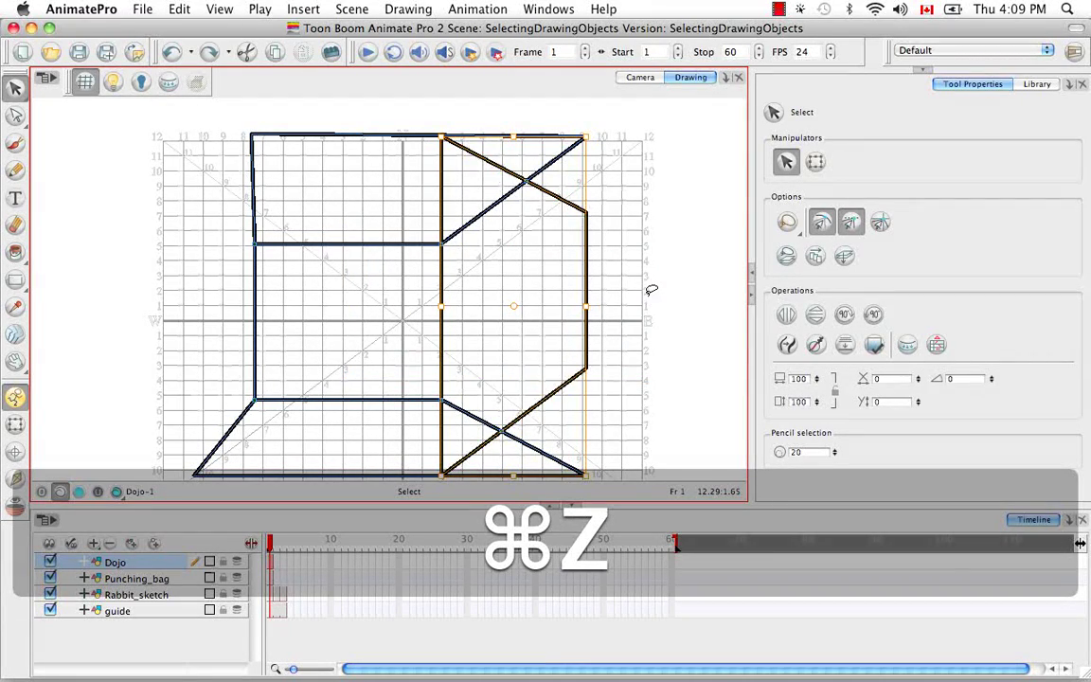
key(super+z)
click(648, 295)
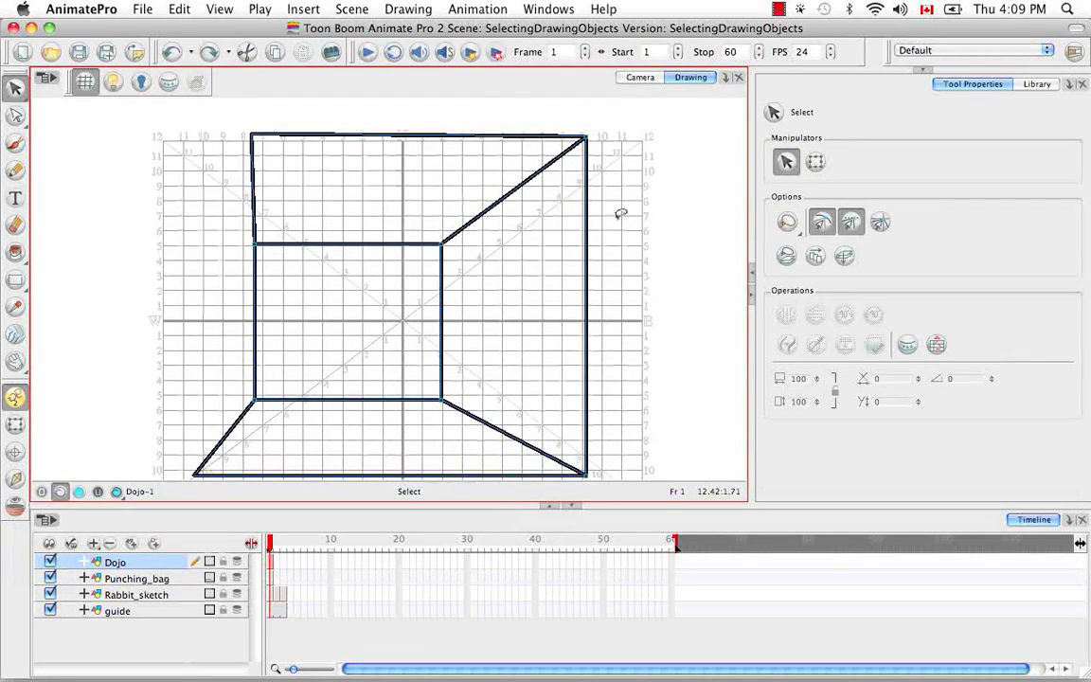
- Display the Transform commands for flipping and rotating drawings, and close the list without applying any
click(408, 9)
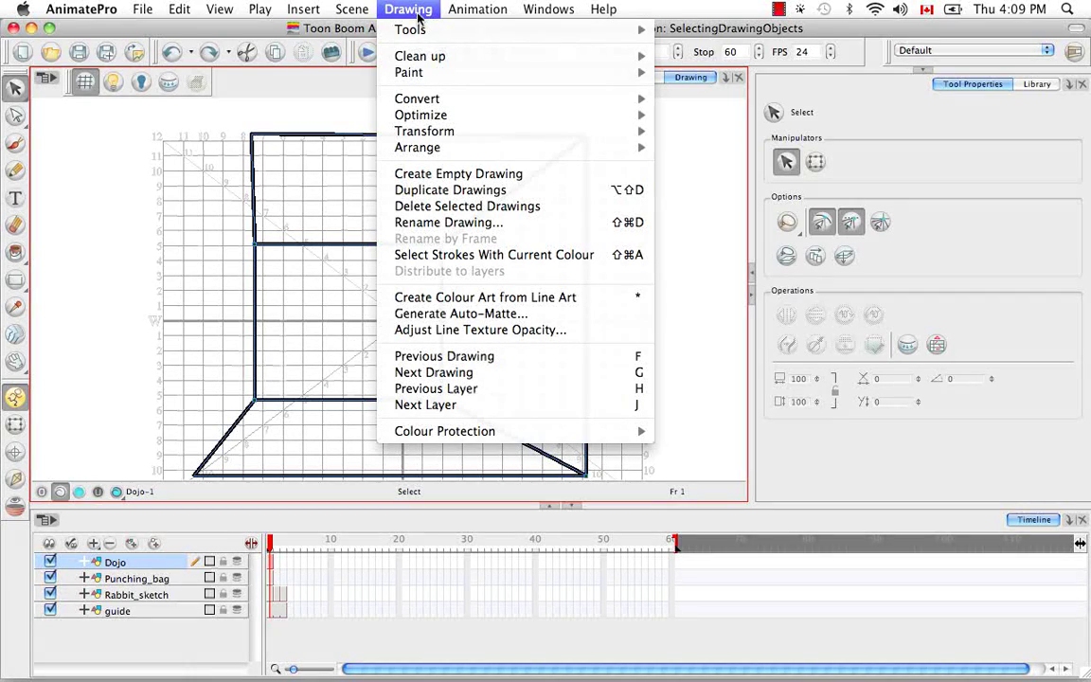
mouse_move(454, 133)
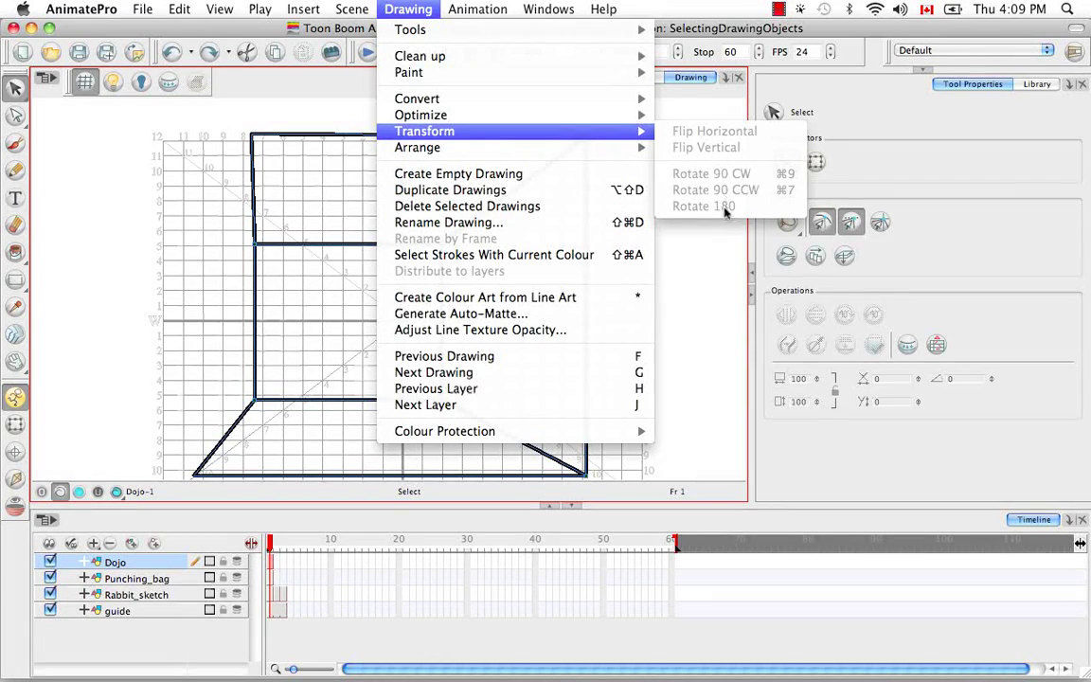
click(706, 274)
- Scale the right wall slightly wider and taller using the width and height scale values of the Select tool
mouse_move(669, 251)
mouse_down()
mouse_move(599, 275)
mouse_move(716, 300)
mouse_up()
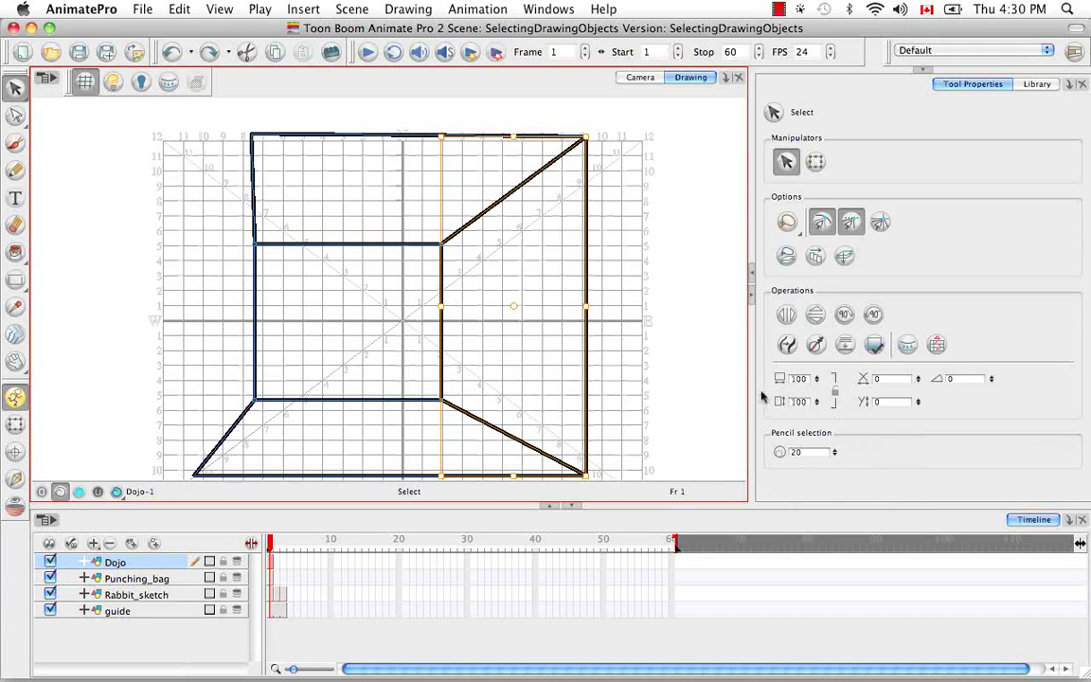
click(816, 378)
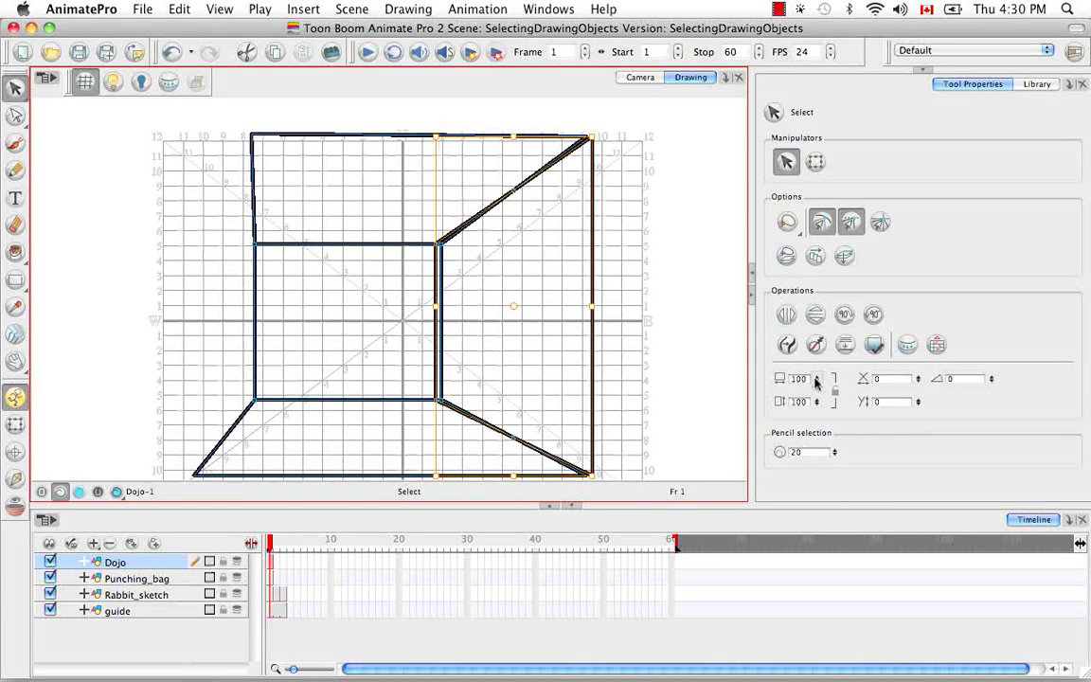
drag(818, 362, 819, 355)
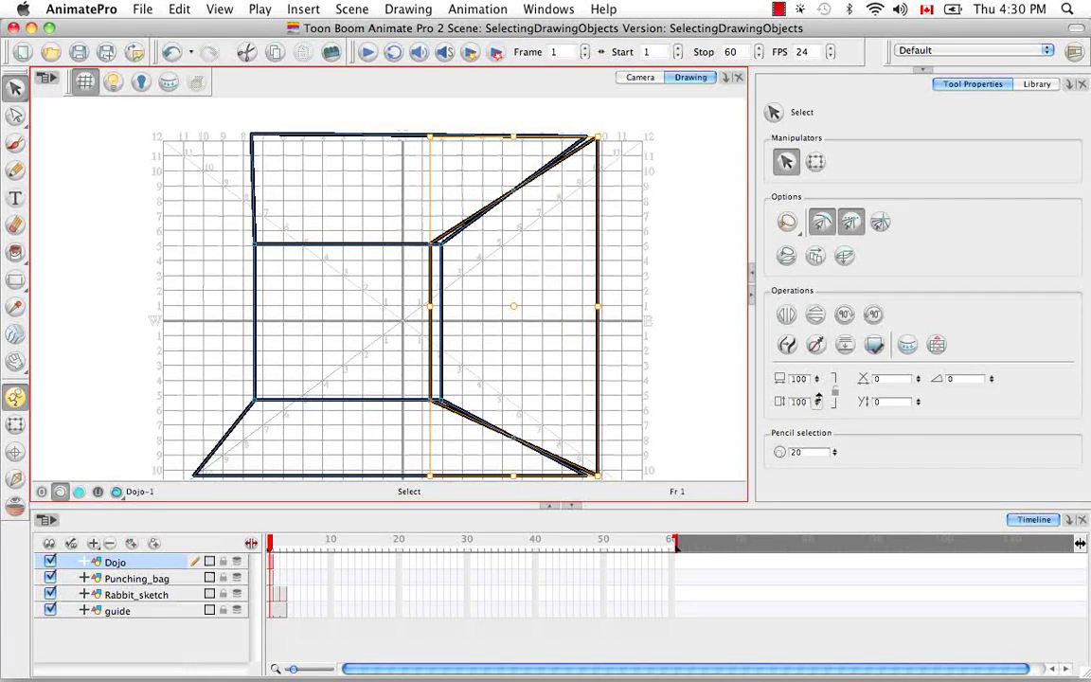
click(816, 398)
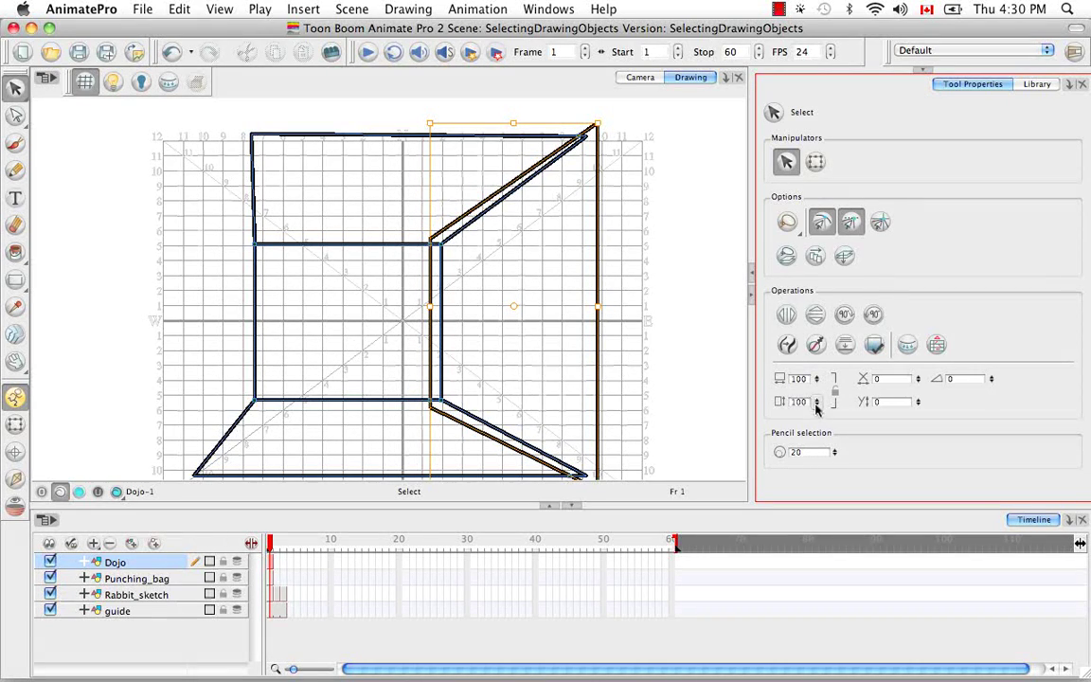
- Narrow the right wall to less than half its width by entering a smaller width scale percentage
drag(816, 379, 783, 382)
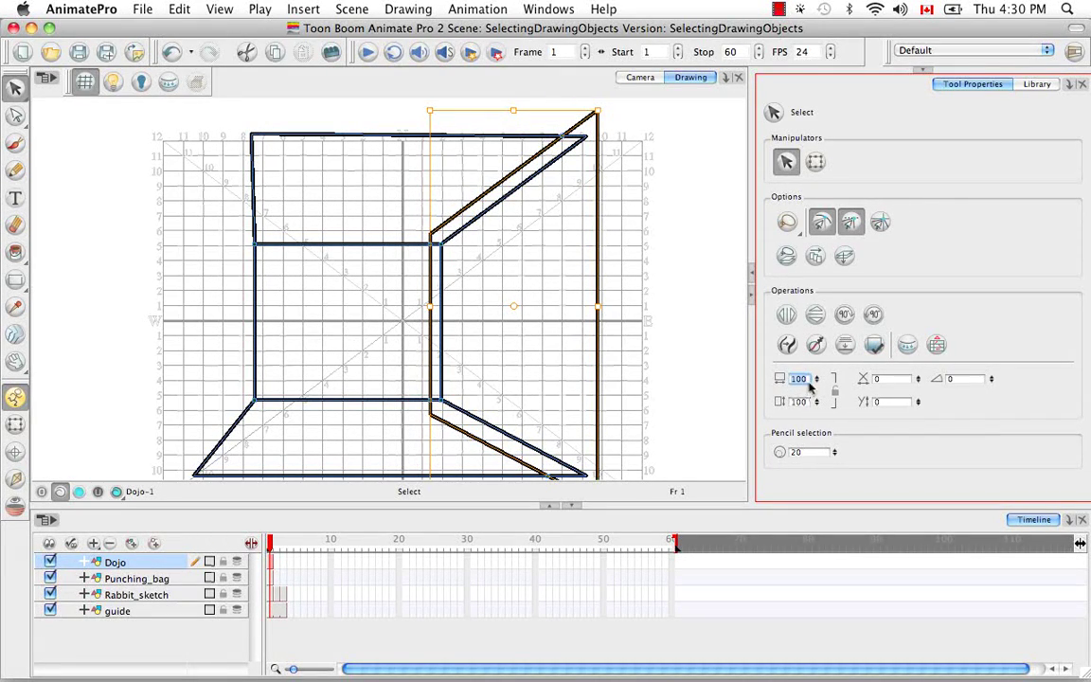
text(1)
text(0)
key(Return)
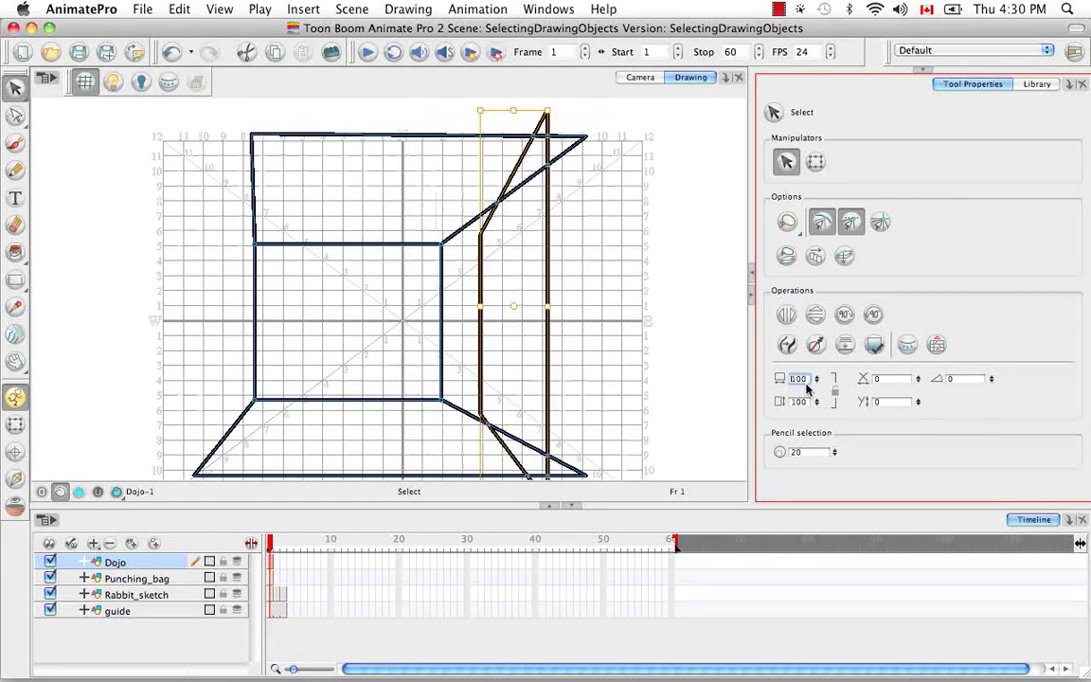
- Lock the ratio between width and height scaling and enlarge the right wall proportionally
click(834, 392)
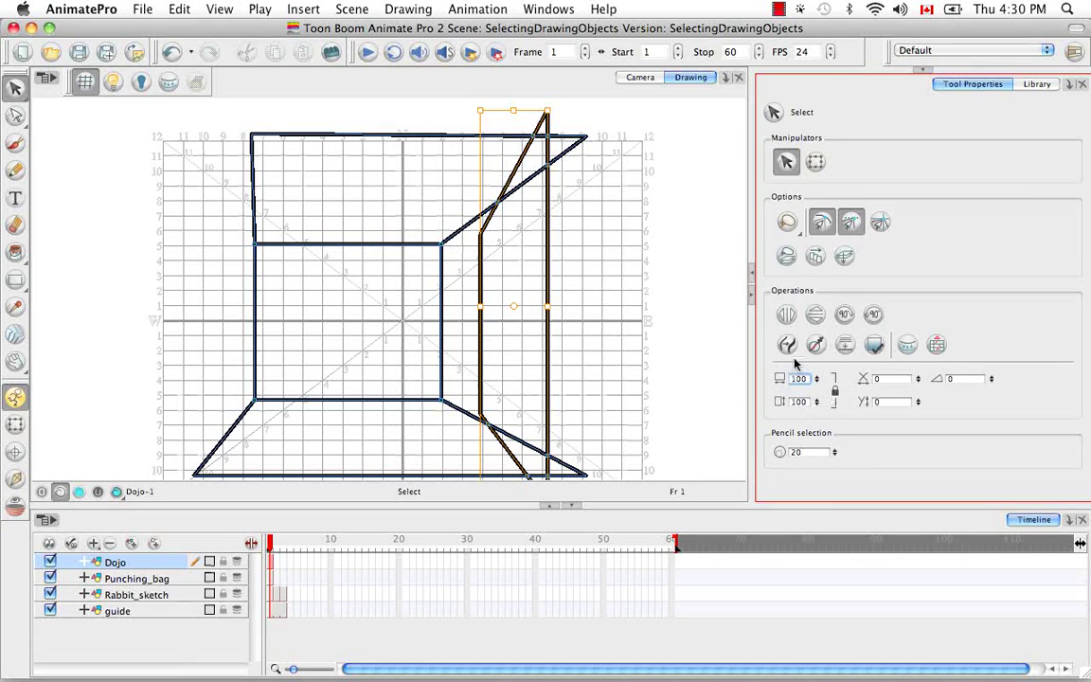
drag(818, 368, 820, 392)
key(Return)
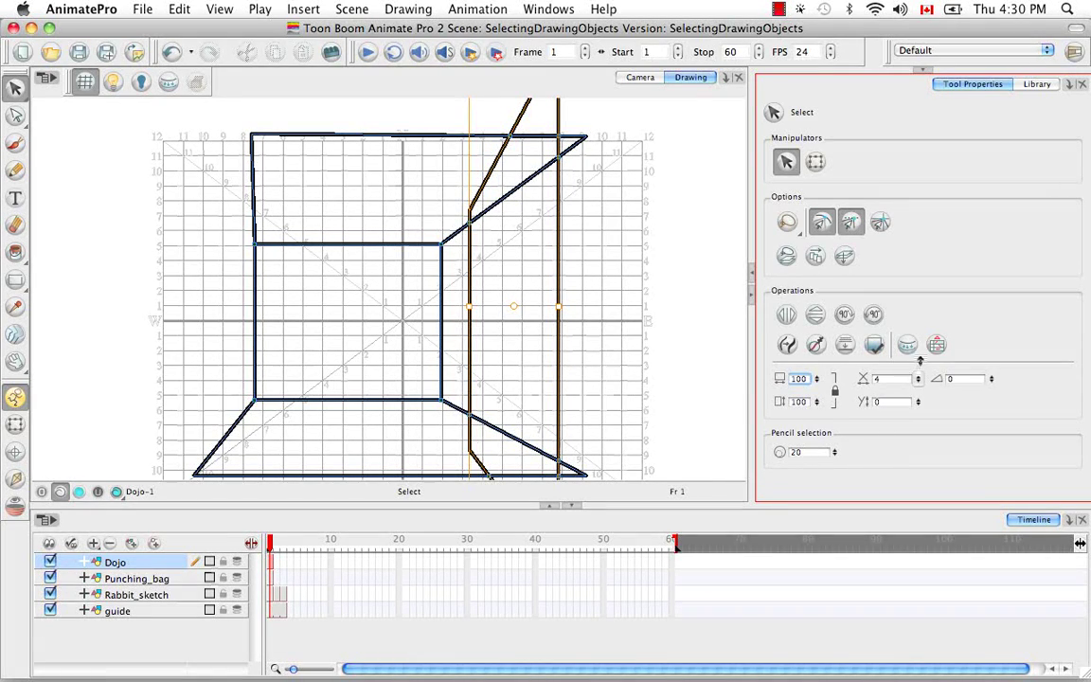
- Shift the right wall slightly right and up with the X and Y offsets, and rotate it counter-clockwise, finishing with an angle of 45 degrees
drag(919, 360, 919, 388)
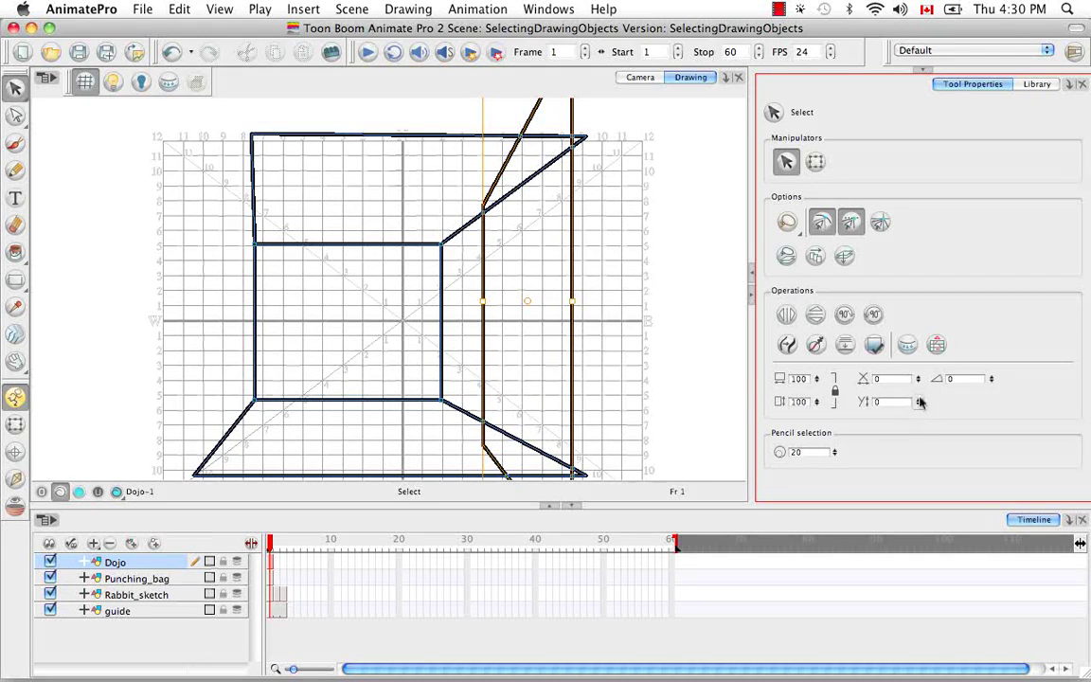
click(917, 403)
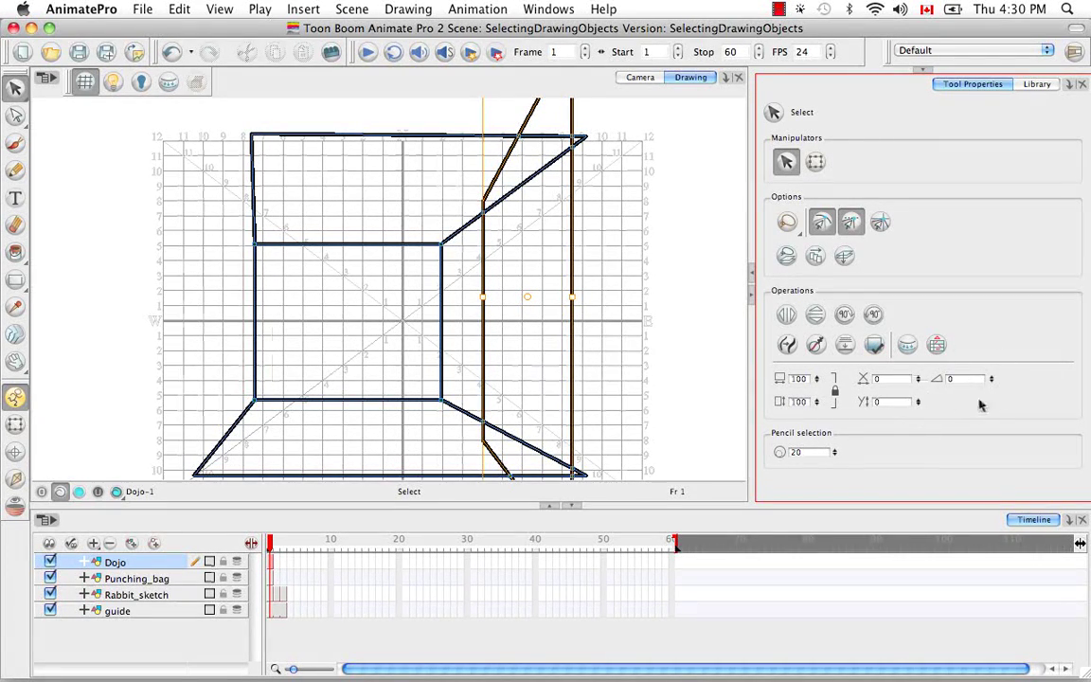
mouse_move(989, 352)
mouse_down()
mouse_move(990, 341)
mouse_move(989, 359)
mouse_up()
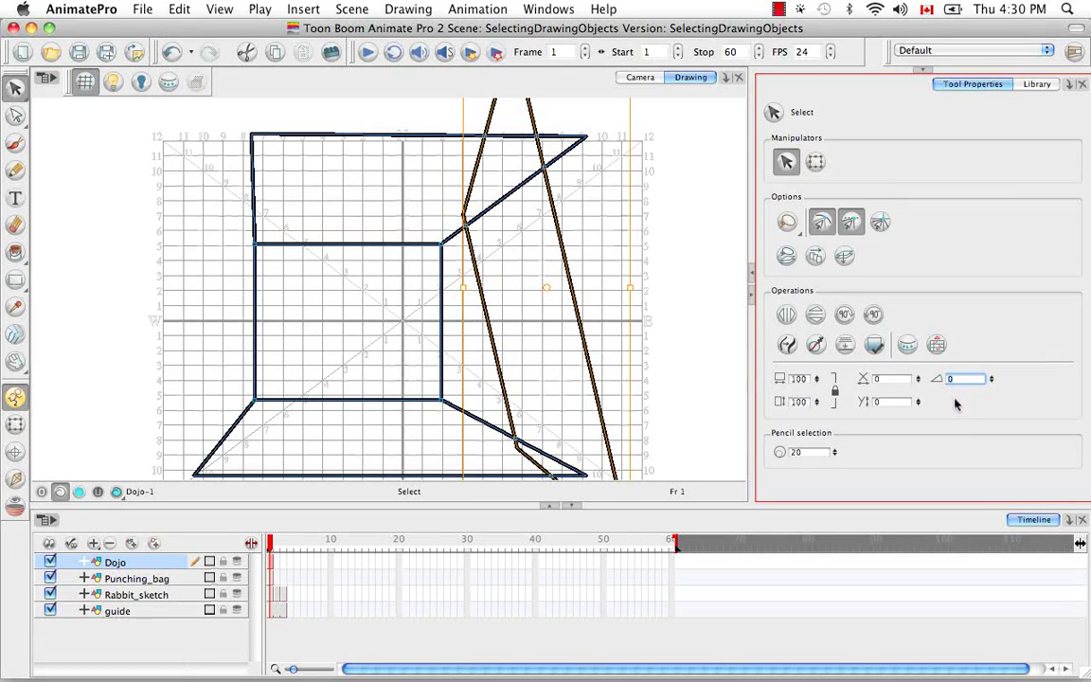
text(45)
key(Return)
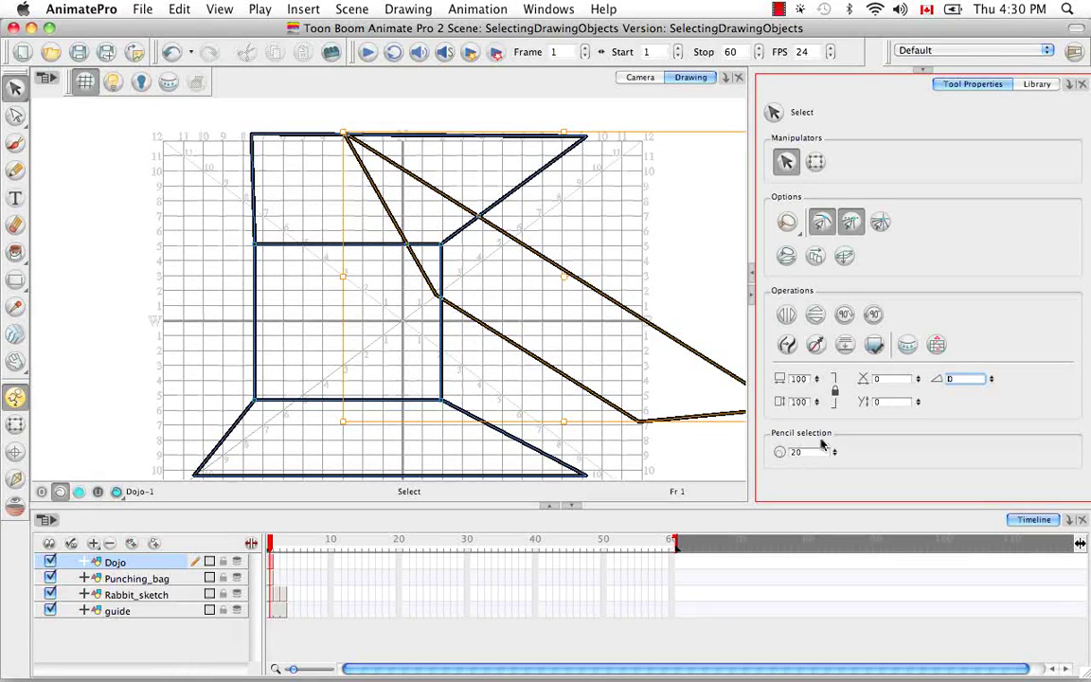
- Thicken the right wall's pencil lines to 52.4 and clear the selection
drag(837, 458, 839, 439)
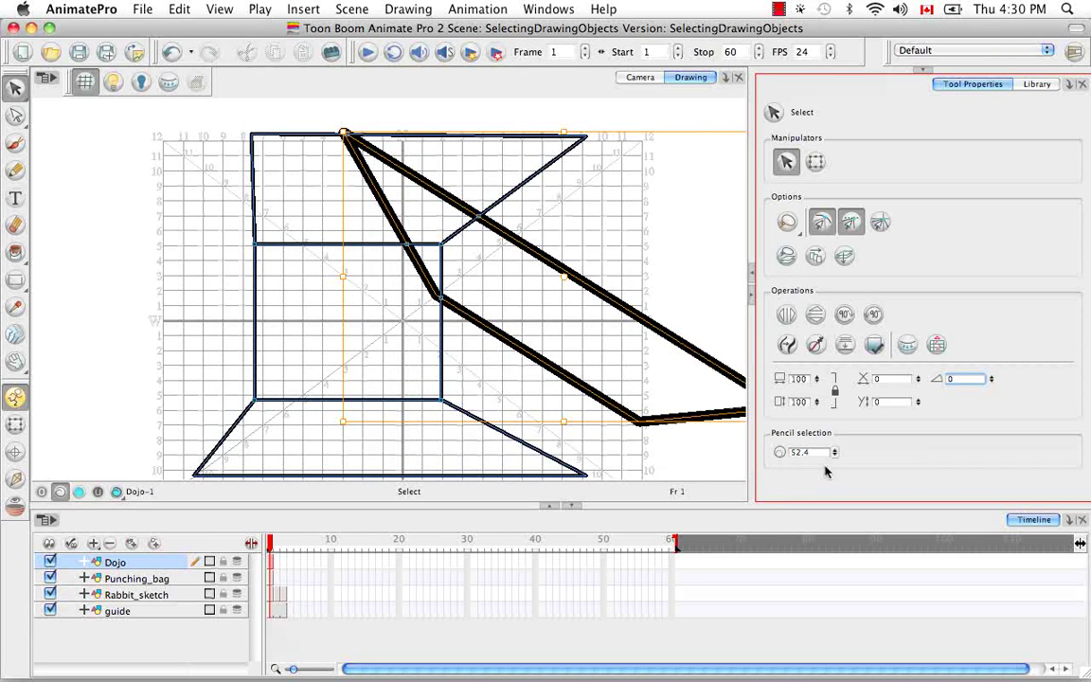
click(708, 441)
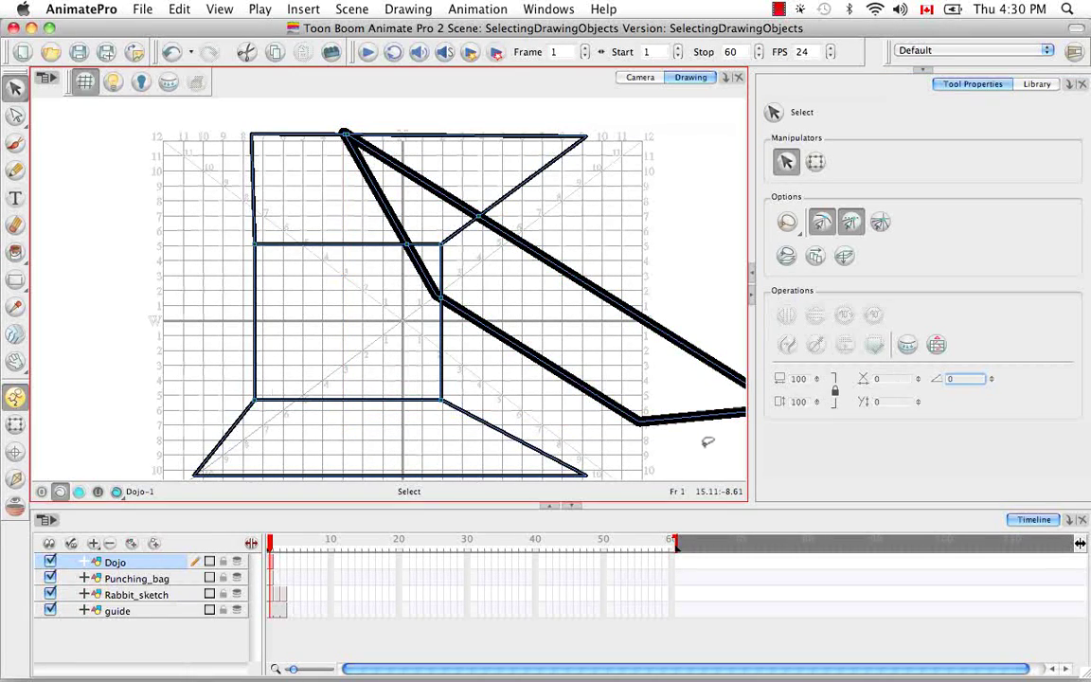
- Undo the pencil thickness, rotation, offset and scaling changes made to the right wall, back to its original fit in the room
key(super+z)
key(super+z)
key(super+z)
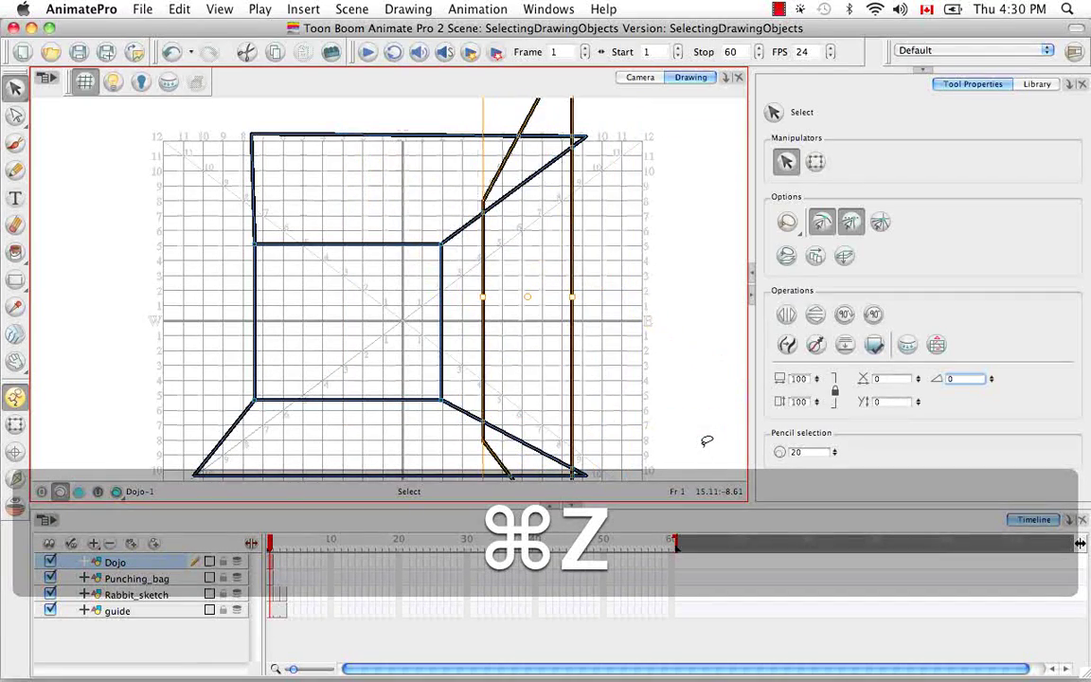
key(super+z)
key(super+z)
key(super+z)
key(super+z)
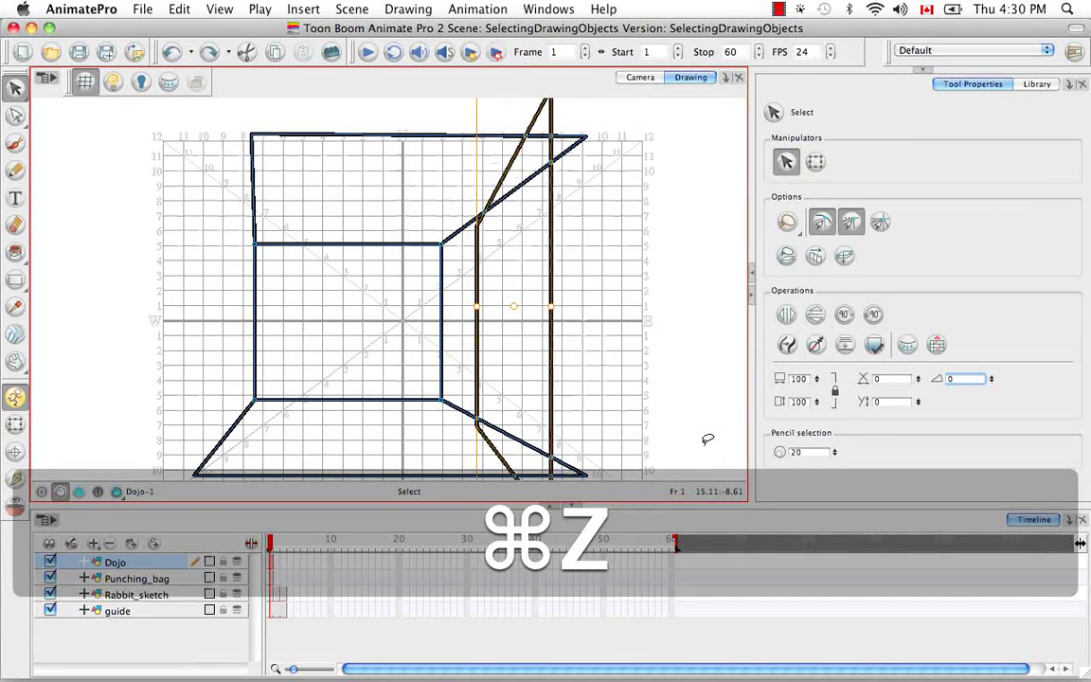
key(super+z)
key(super+z)
key(super+z)
key(super+z)
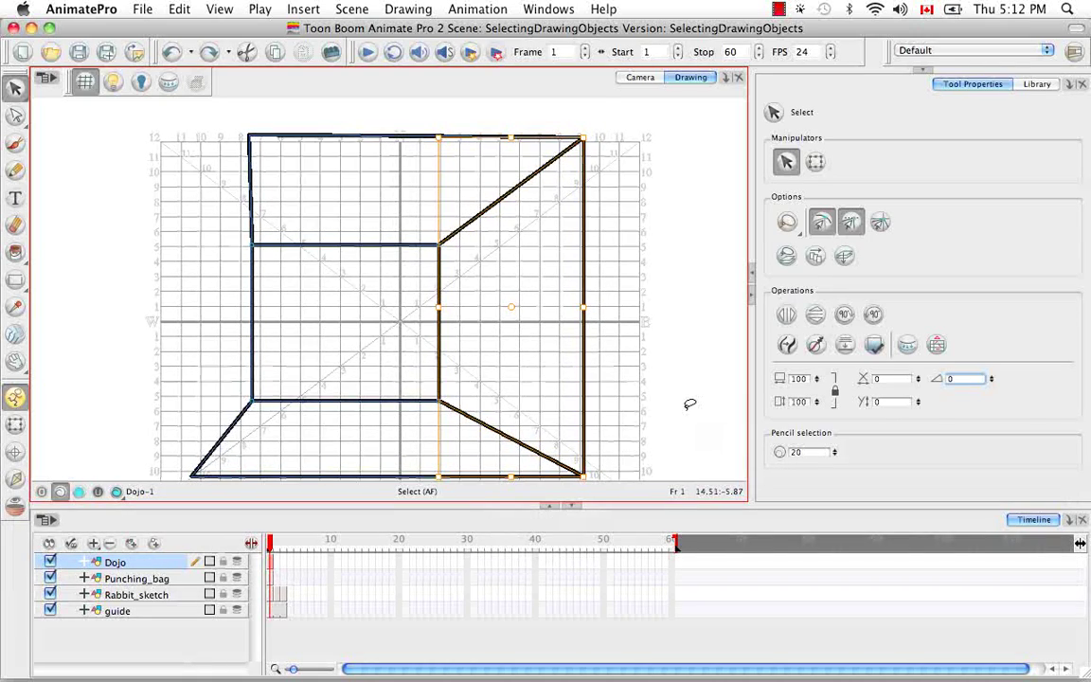
- Convert the right wall's pencil lines to brush strokes and clear the selection
click(787, 347)
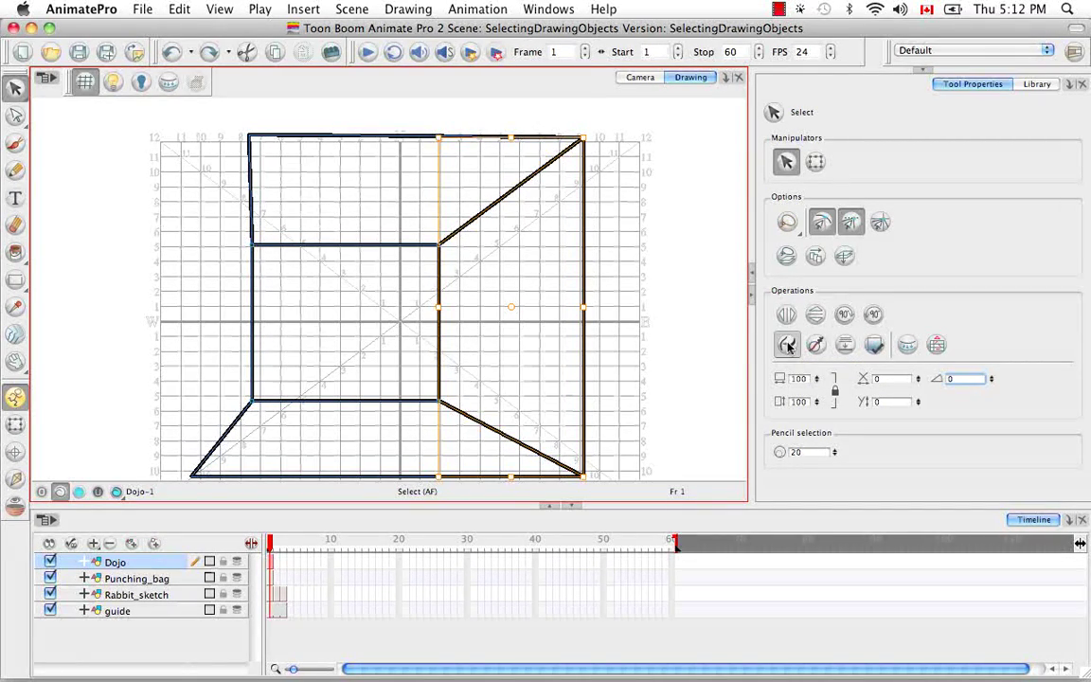
key(space)
drag(640, 214, 640, 251)
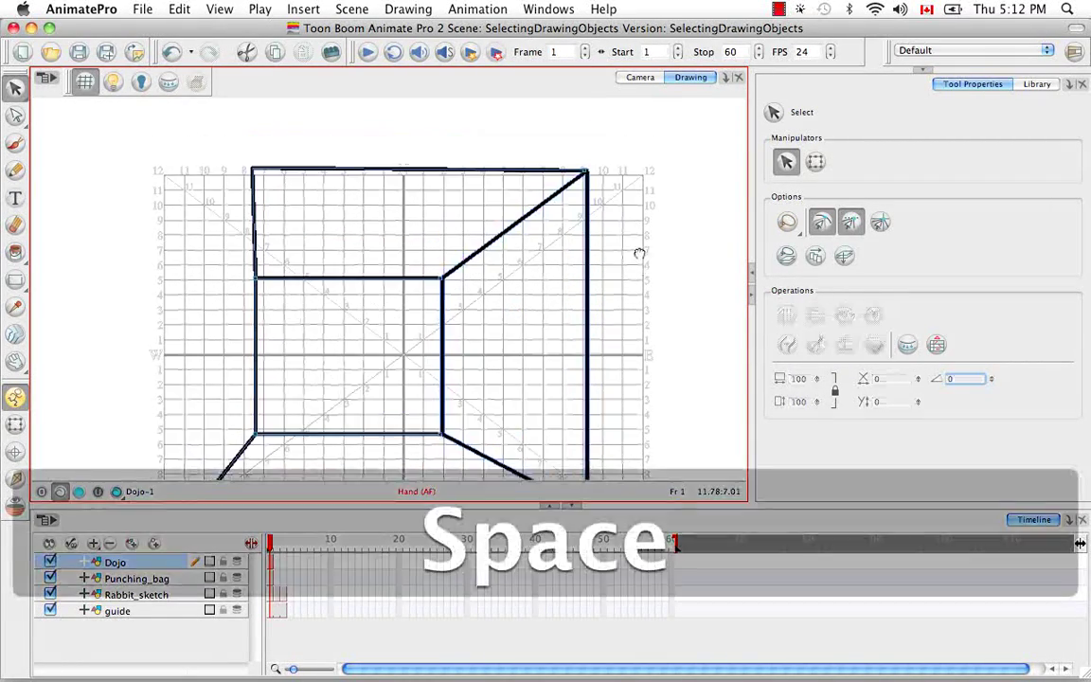
key(super+equal)
key(super+equal)
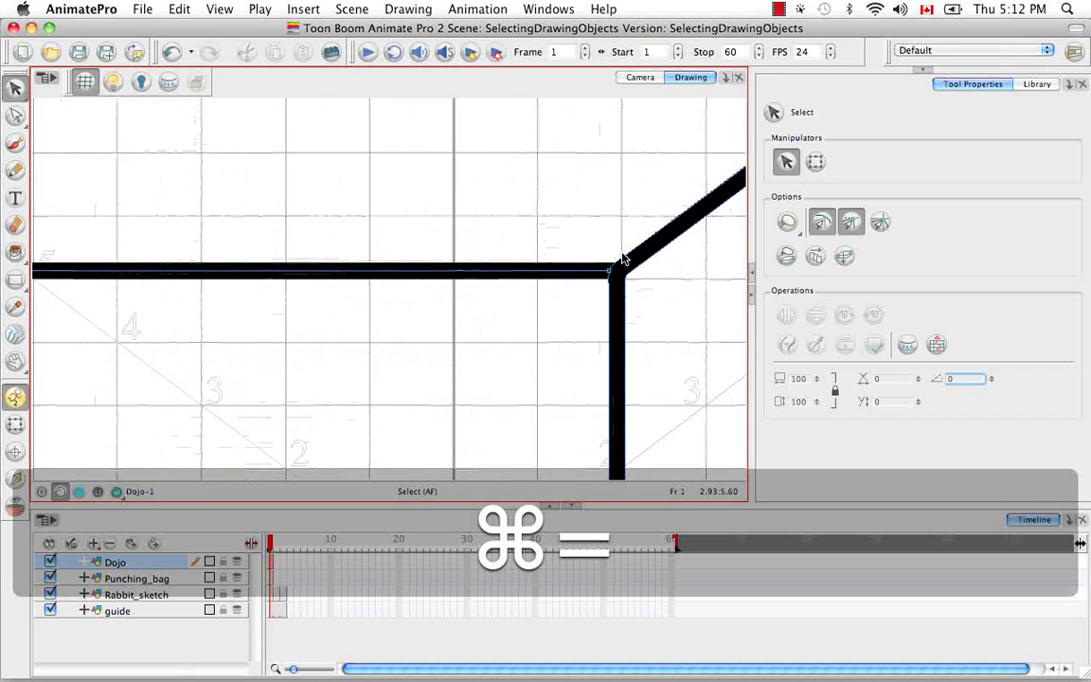
key(space)
mouse_move(589, 225)
mouse_down()
mouse_move(625, 228)
mouse_move(486, 287)
mouse_move(479, 243)
mouse_up()
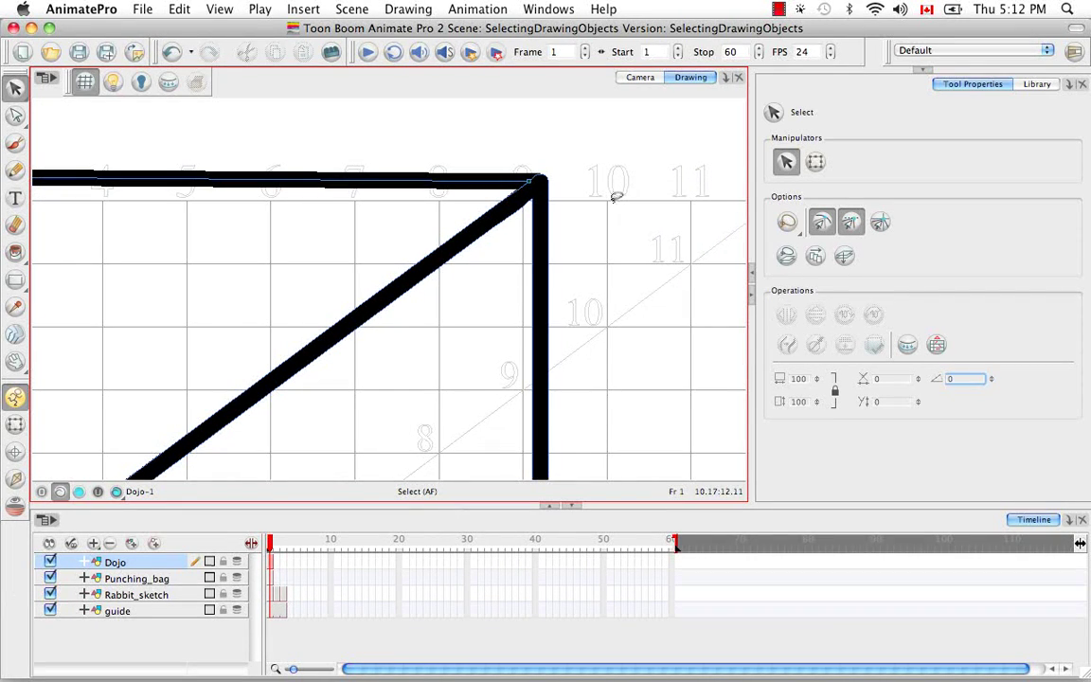
- Hide the stroke display and use the Contour Editor to move a contour point on the right wall's diagonal near its upper corner
key(d)
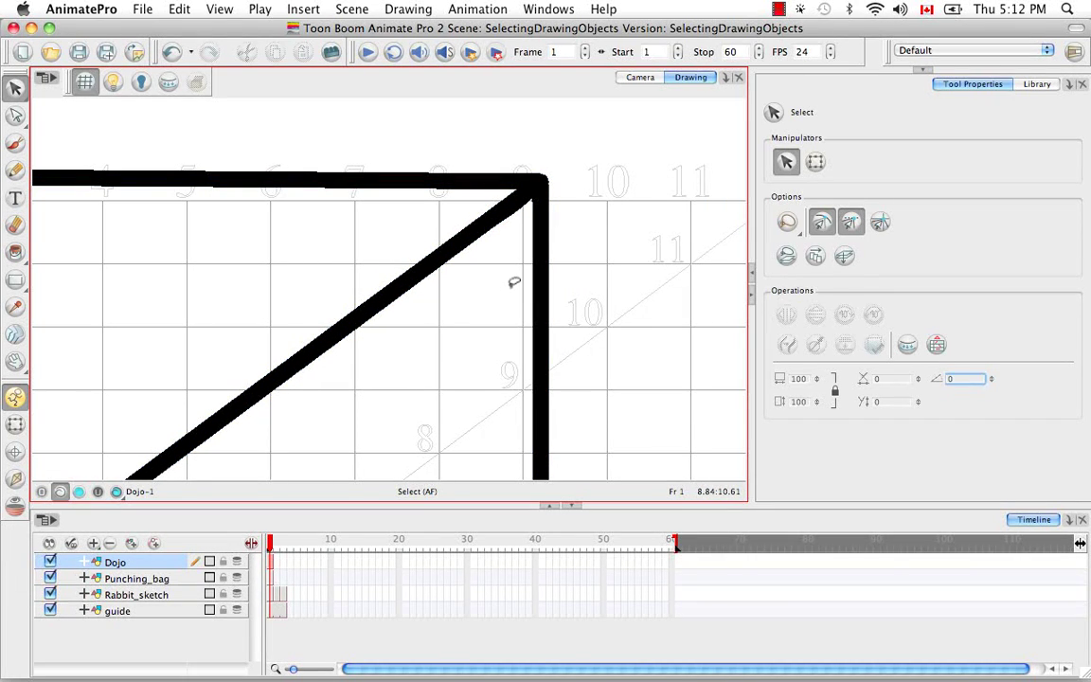
key(alt+a)
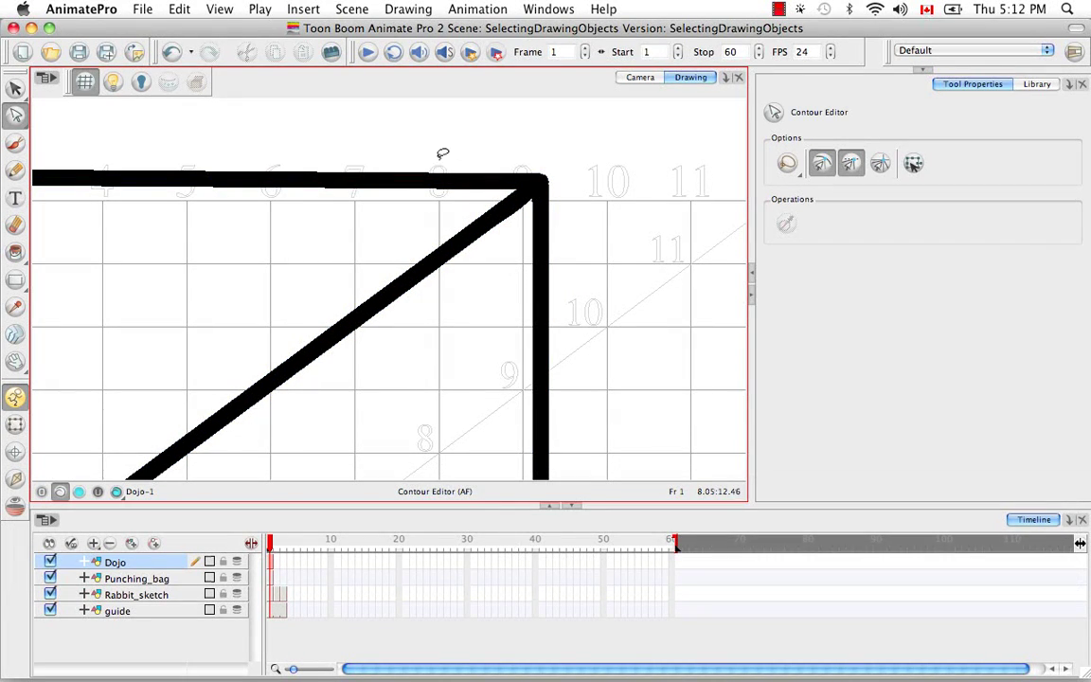
mouse_move(445, 137)
mouse_down()
mouse_move(376, 224)
mouse_move(398, 142)
mouse_up()
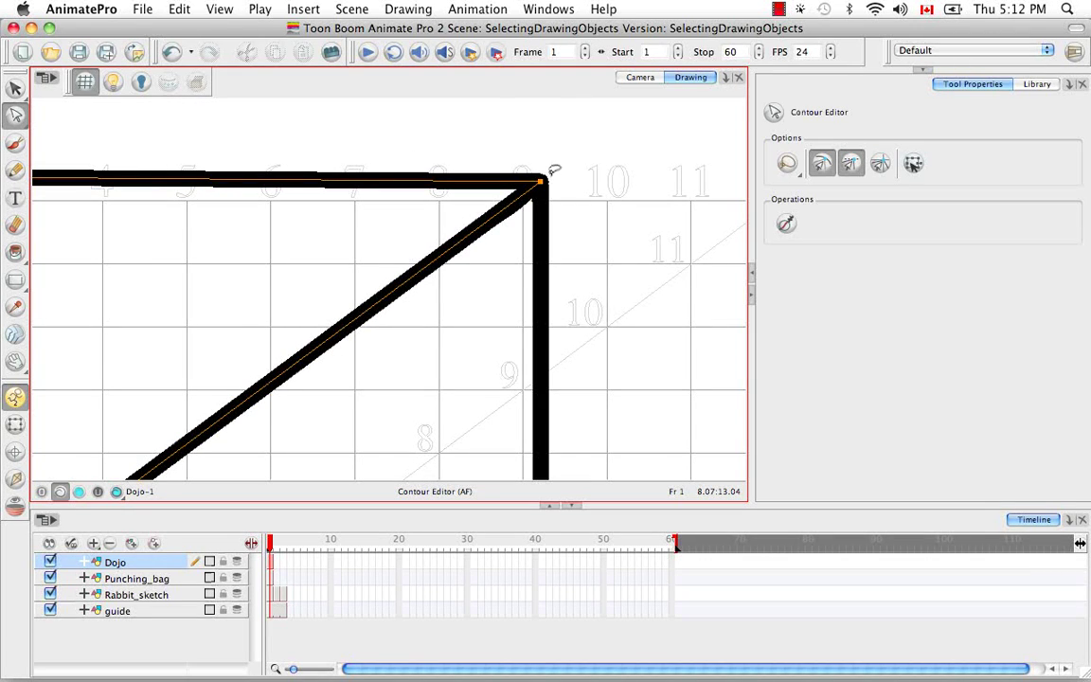
mouse_move(603, 275)
mouse_down()
mouse_move(562, 276)
mouse_move(422, 337)
mouse_up()
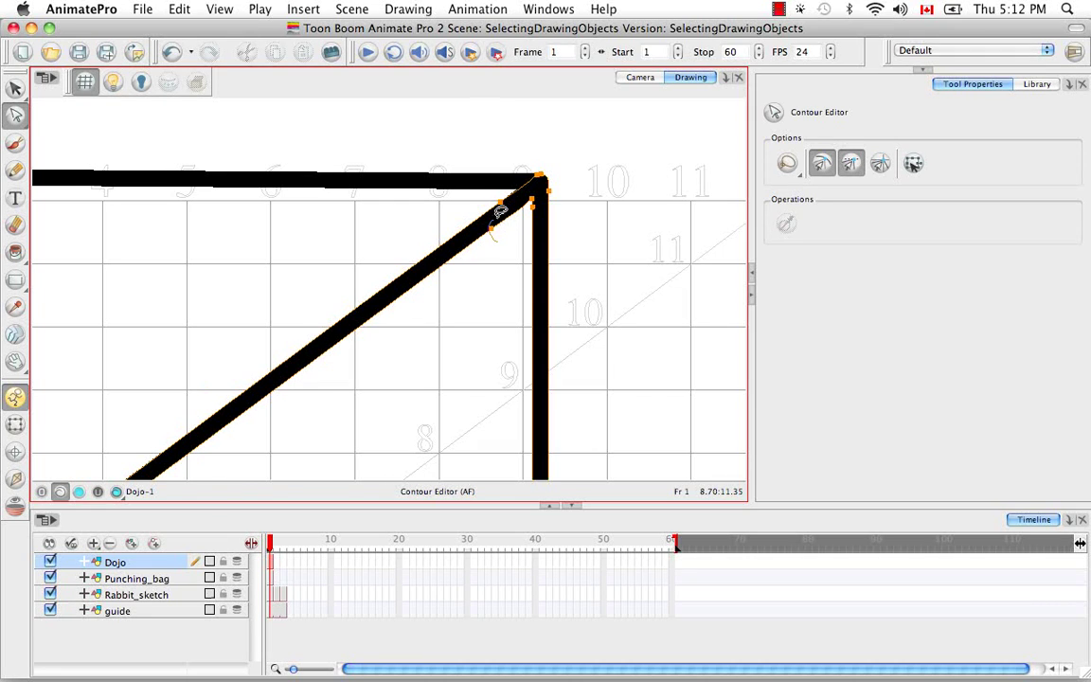
click(494, 230)
drag(490, 230, 497, 213)
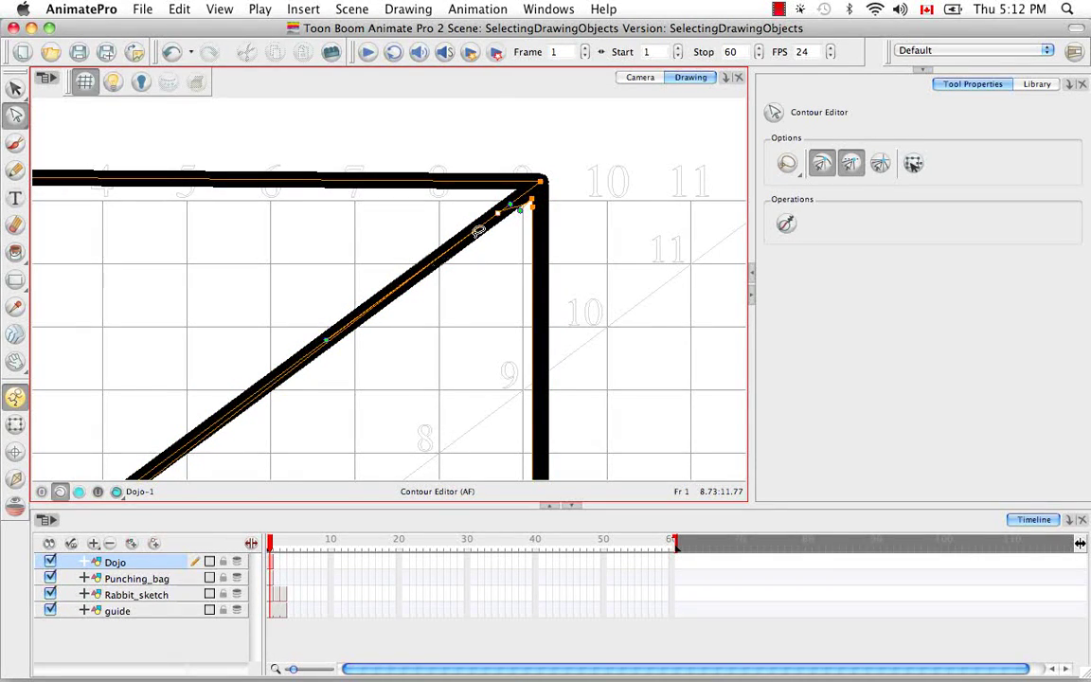
- Turn off the Contour Editor's snapping options and pull the contour point's Bezier handle outward to thicken part of the right wall's diagonal
click(820, 163)
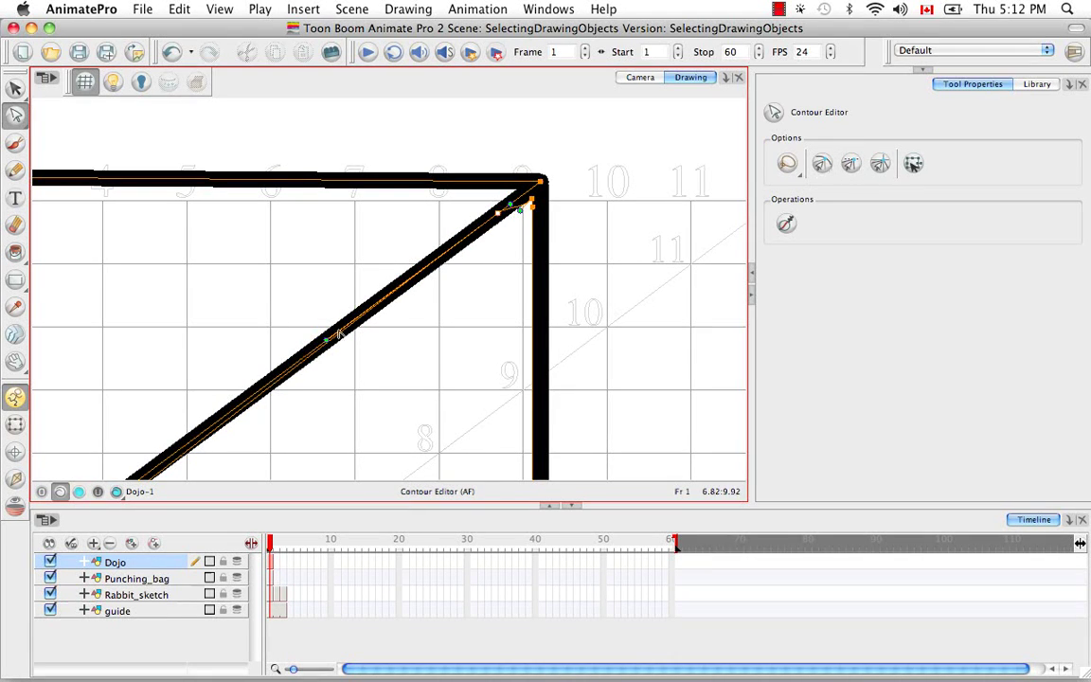
drag(327, 346, 314, 394)
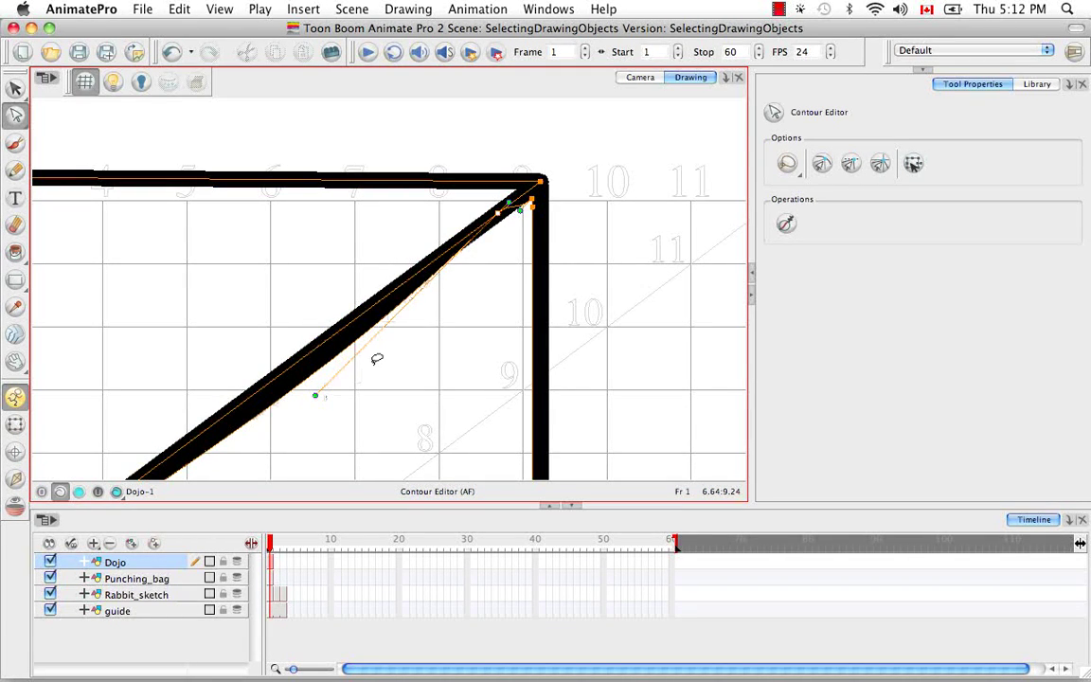
click(377, 364)
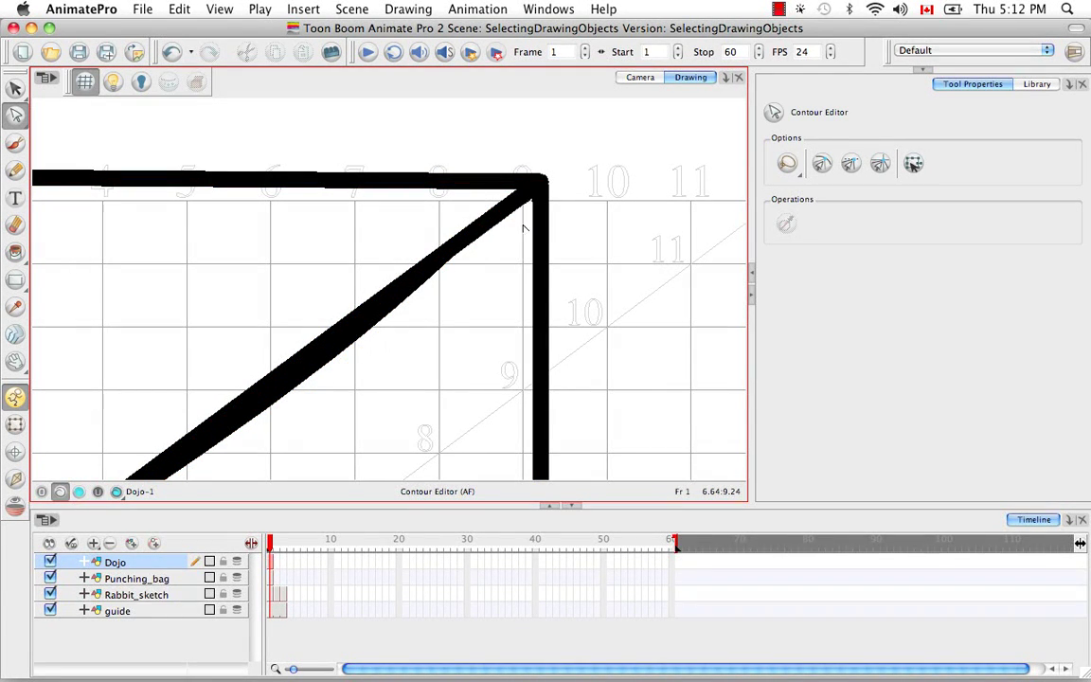
key(space)
mouse_move(426, 352)
mouse_down()
mouse_move(536, 244)
mouse_move(516, 271)
mouse_move(444, 304)
mouse_up()
click(353, 334)
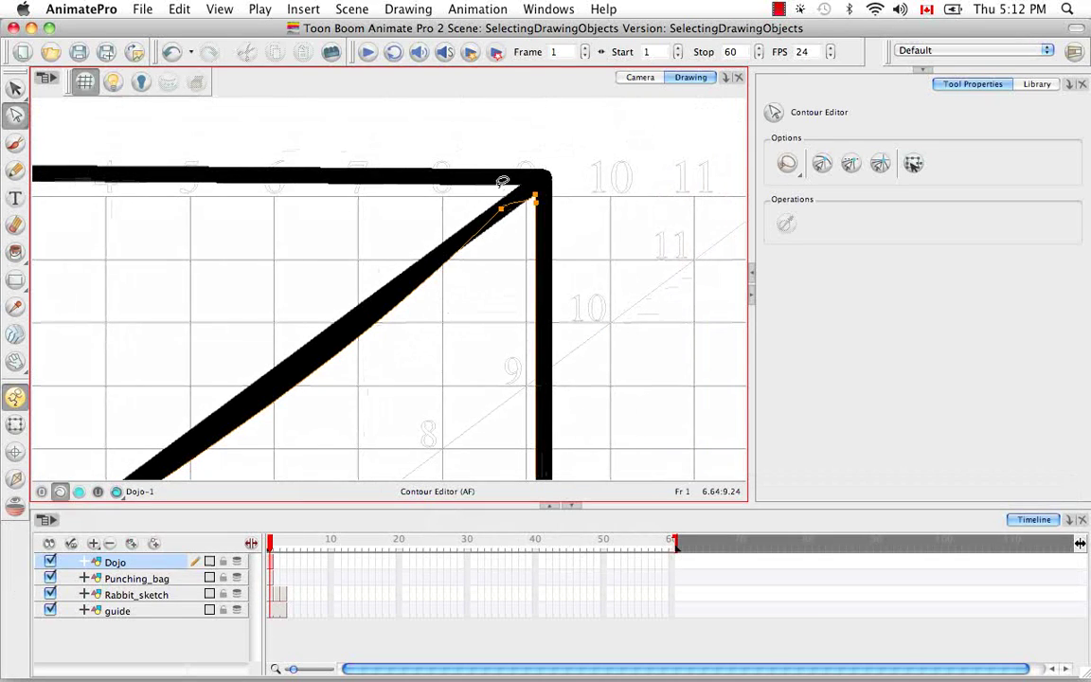
click(504, 147)
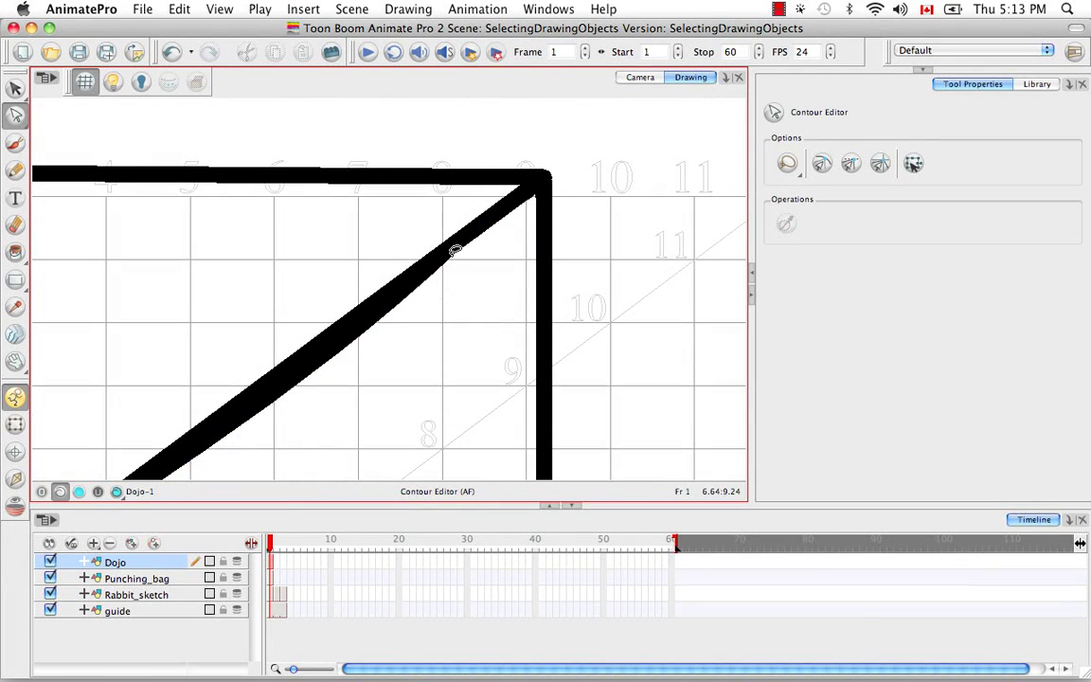
- Paint a short S-shaped brush stroke in the empty area to the right of the right wall
drag(626, 253, 521, 267)
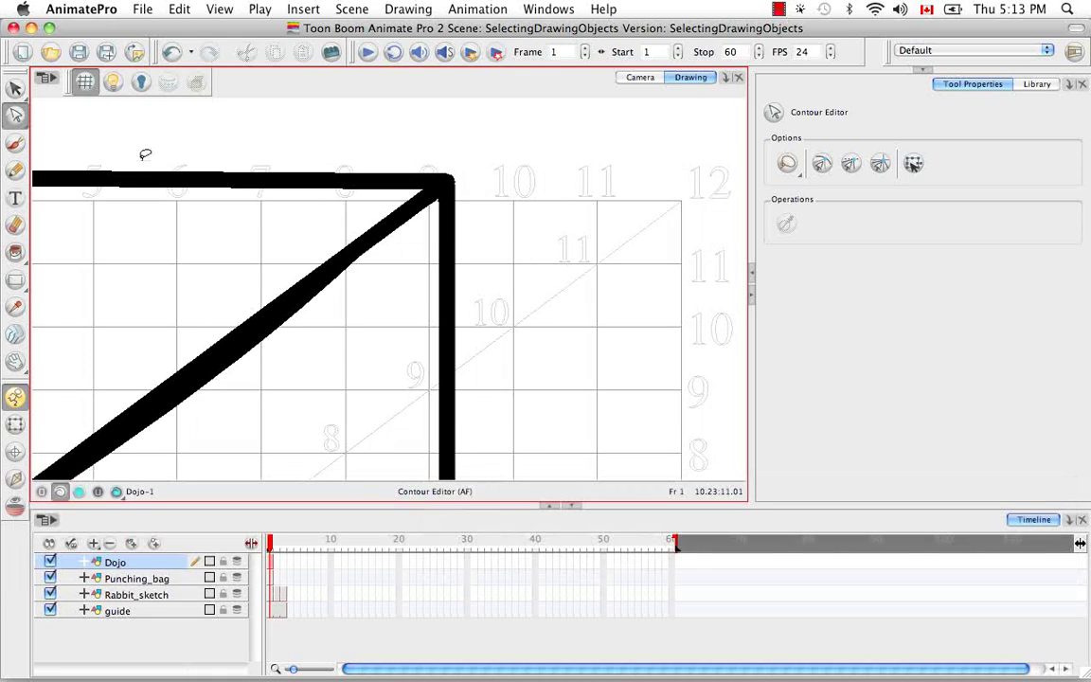
click(15, 142)
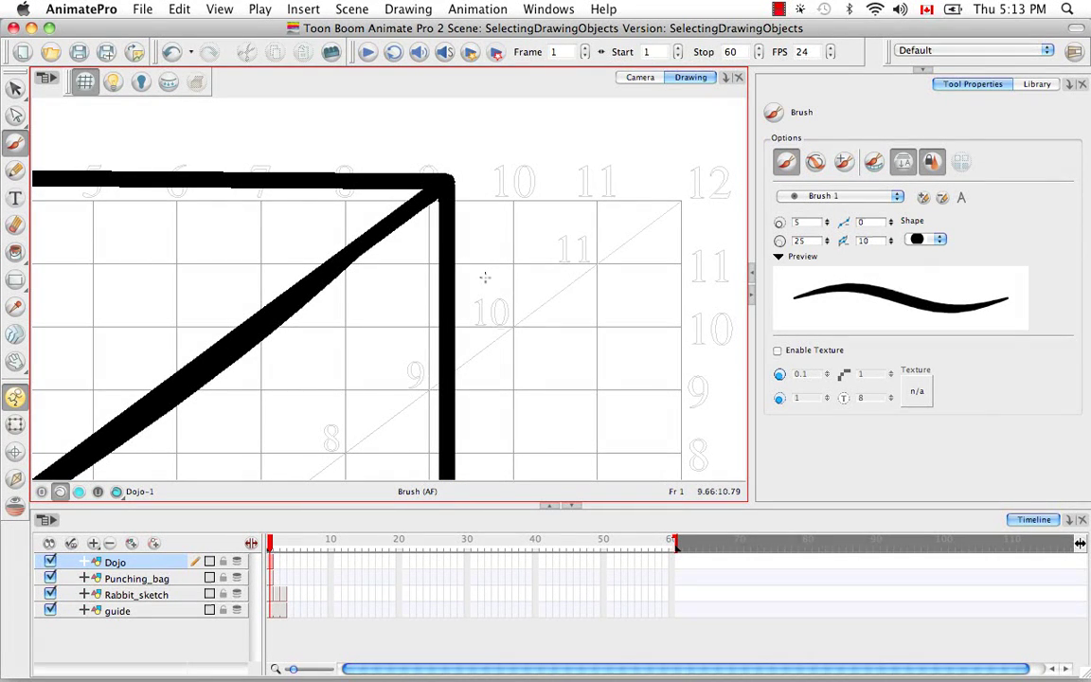
drag(489, 276, 656, 180)
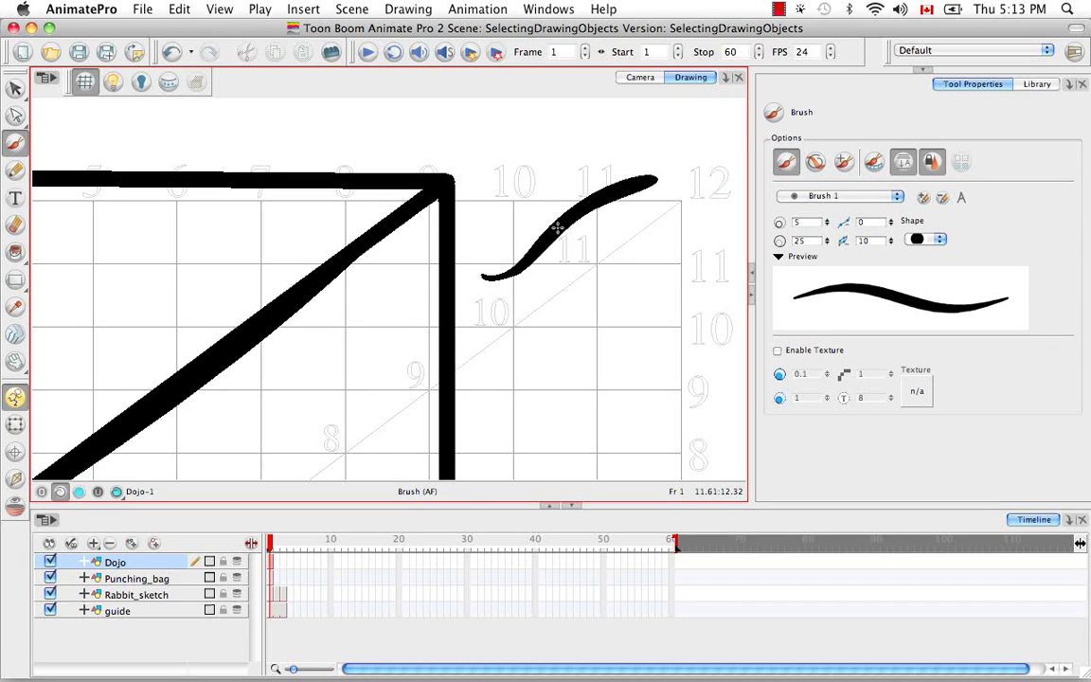
- Select the short S-shaped brush stroke and convert it from a brush stroke to a pencil line
drag(15, 88, 38, 90)
drag(564, 159, 570, 316)
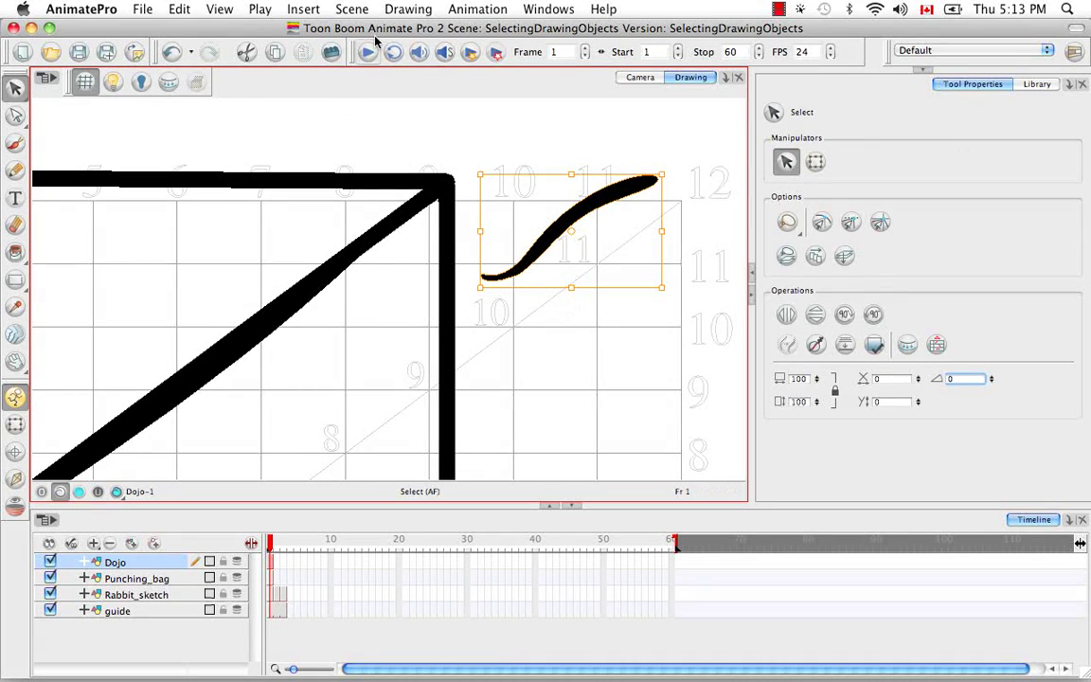
click(406, 9)
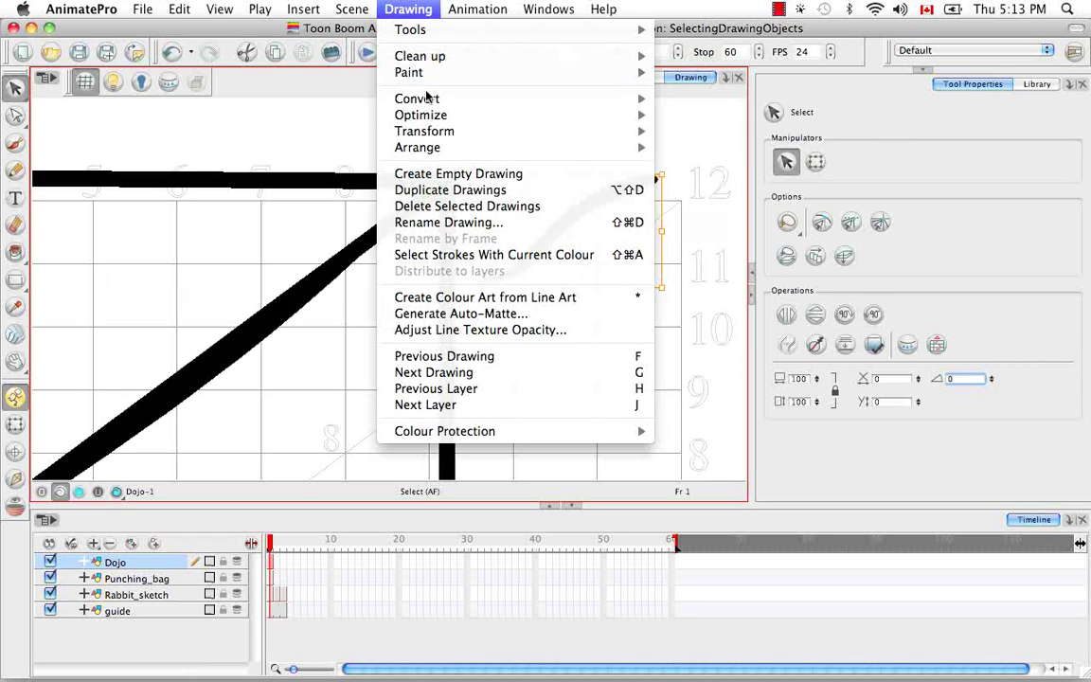
mouse_move(430, 103)
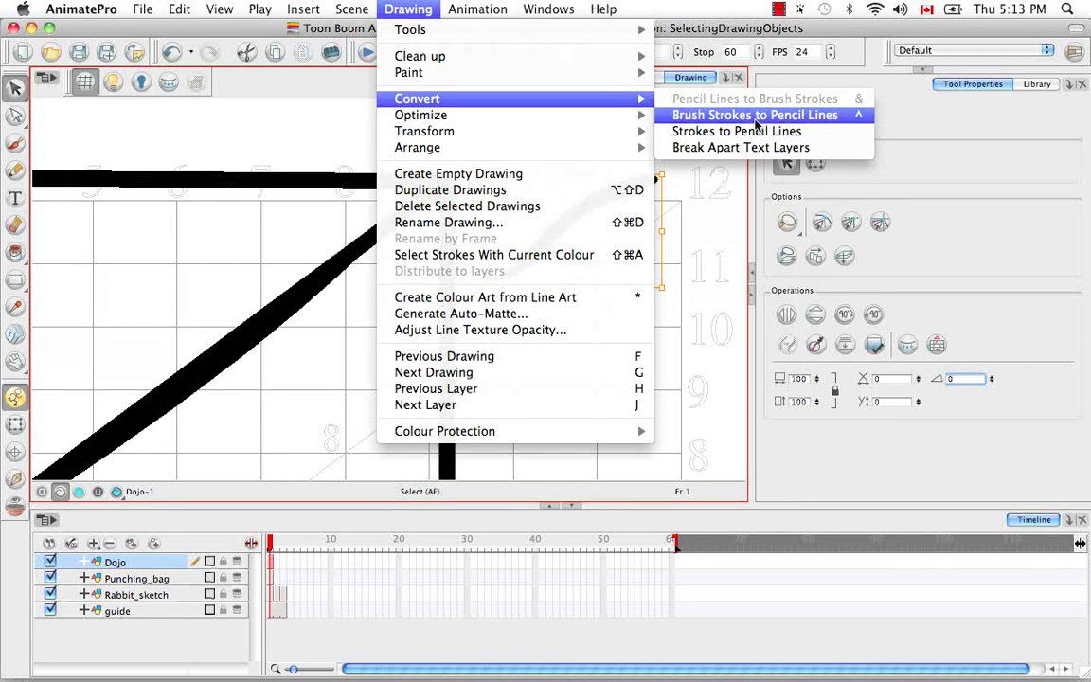
click(679, 115)
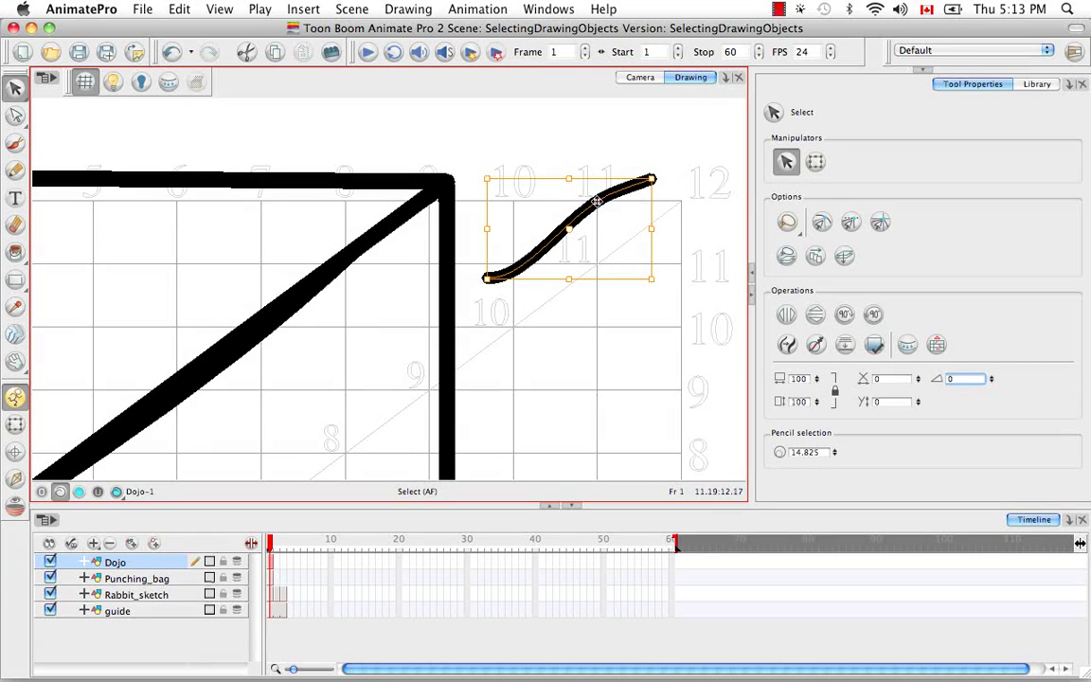
- Delete the S-shaped pencil line beside the right wall
click(554, 309)
click(553, 237)
key(BackSpace)
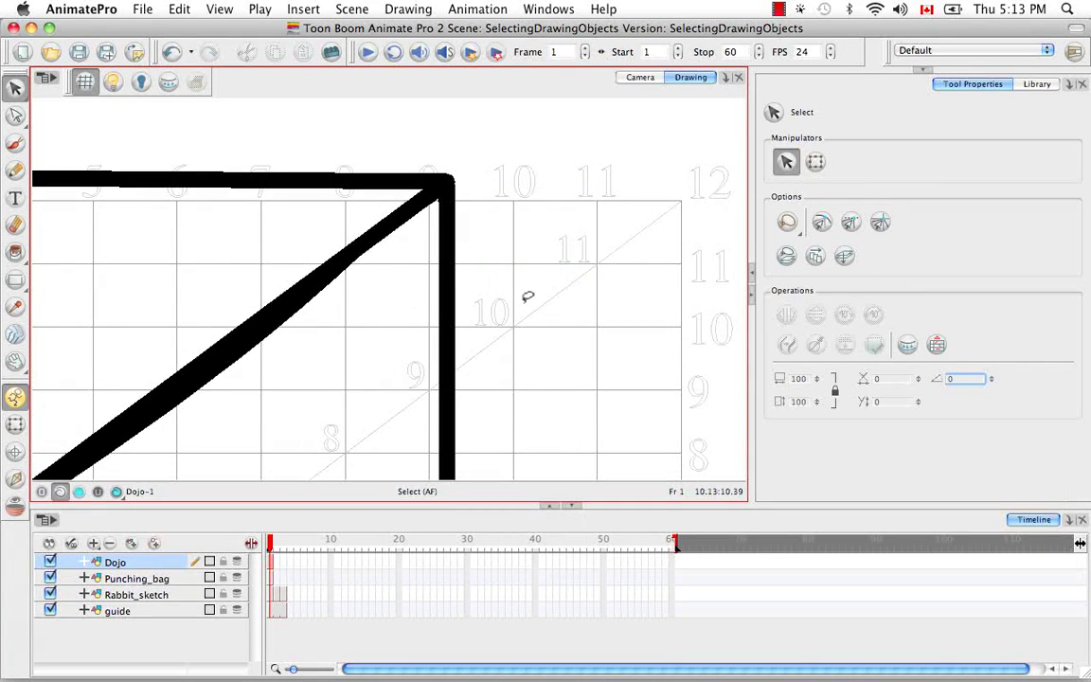
- Select the right wall's brush stroke and apply the Smooth operation to it
key(space)
drag(527, 297, 555, 227)
click(474, 298)
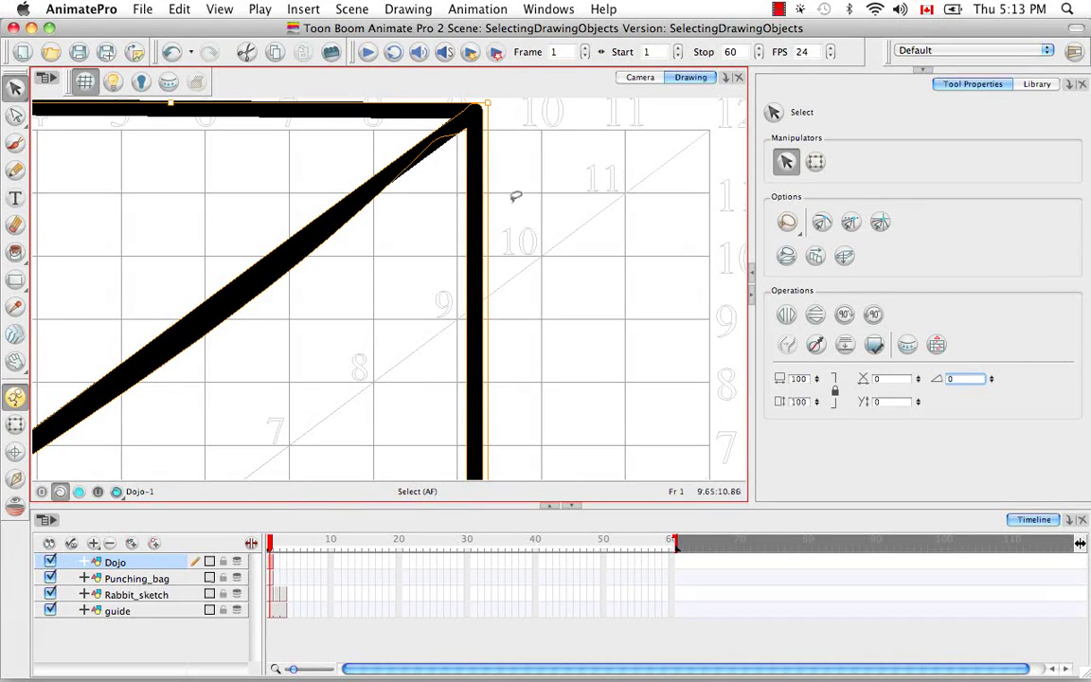
click(816, 345)
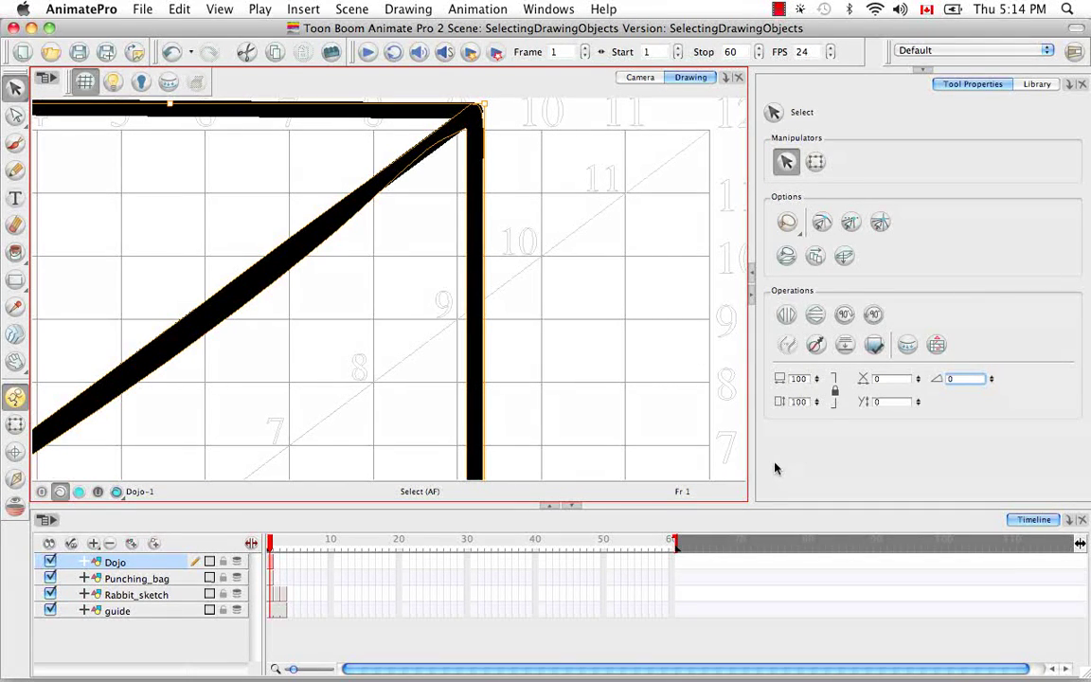
click(538, 269)
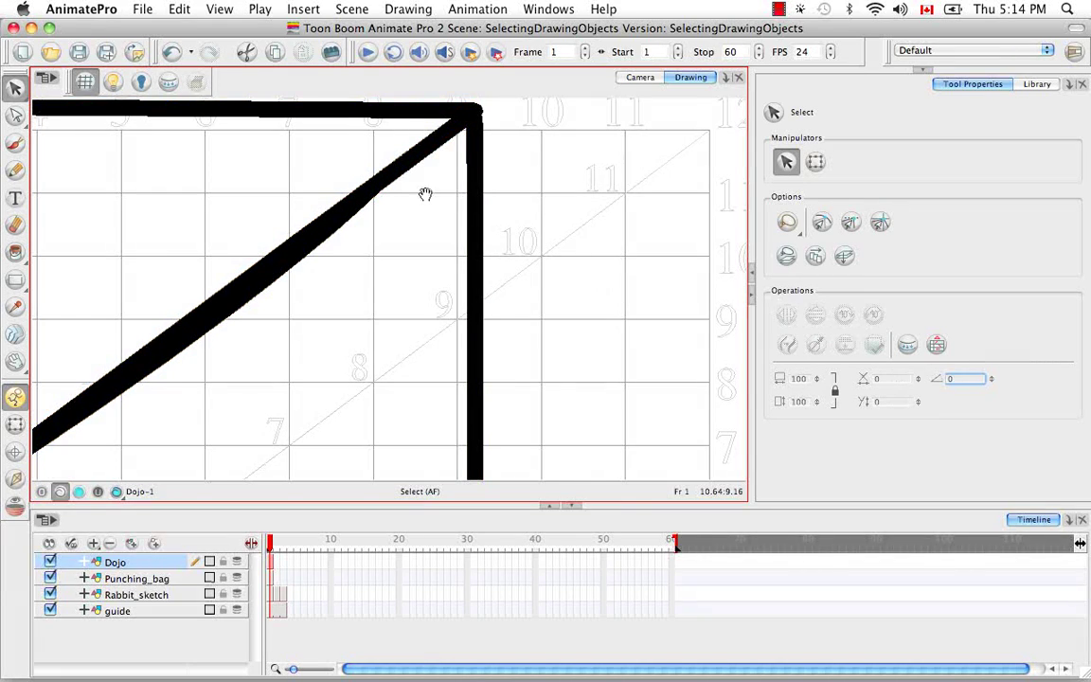
- Select the ceiling's pencil line and convert it to a brush stroke
drag(425, 194, 462, 274)
mouse_move(438, 145)
mouse_down()
mouse_move(374, 210)
mouse_move(450, 192)
mouse_up()
click(786, 343)
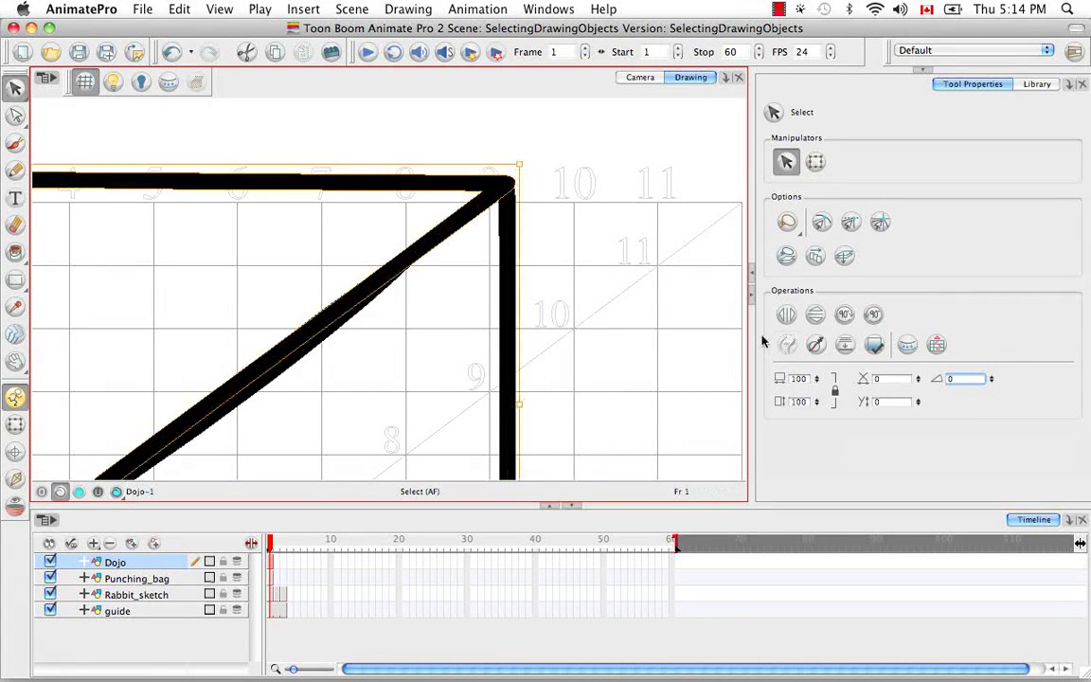
- Select the right wall and ceiling brush strokes individually, finishing with both selected together
mouse_move(617, 306)
mouse_down()
mouse_move(469, 218)
mouse_move(660, 239)
mouse_up()
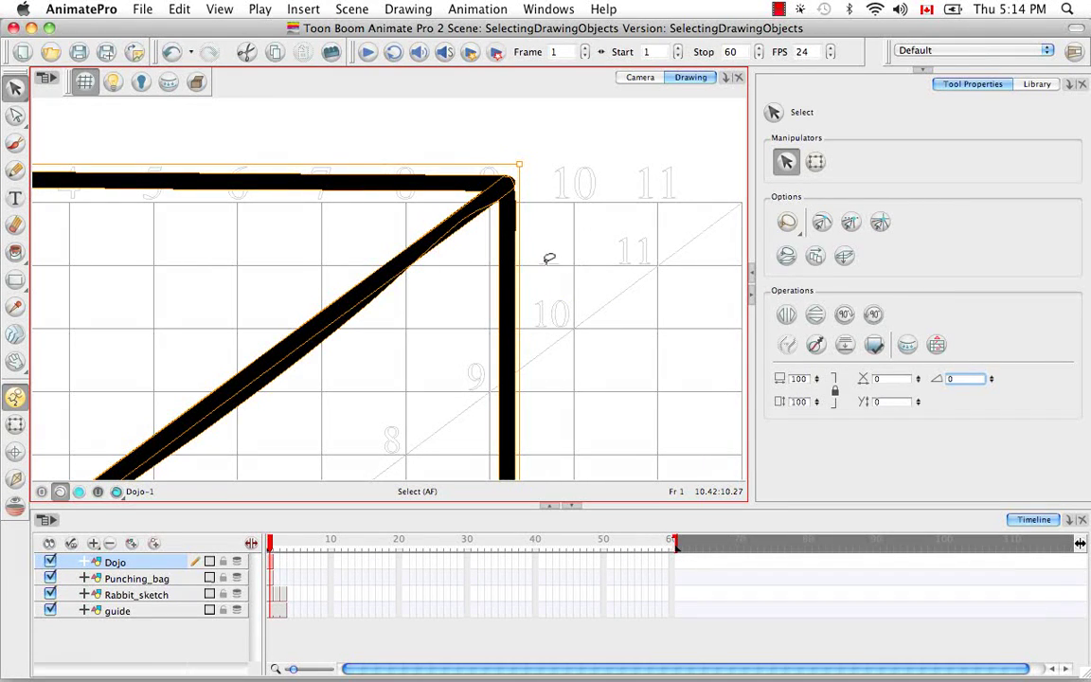
click(571, 237)
click(495, 305)
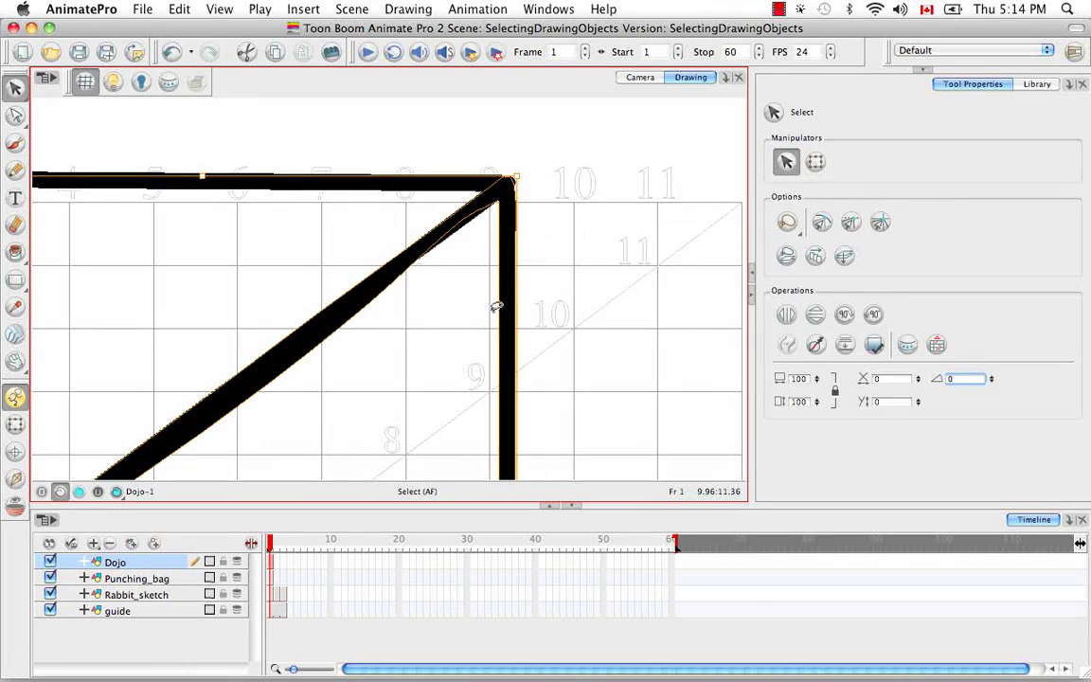
click(557, 199)
click(344, 256)
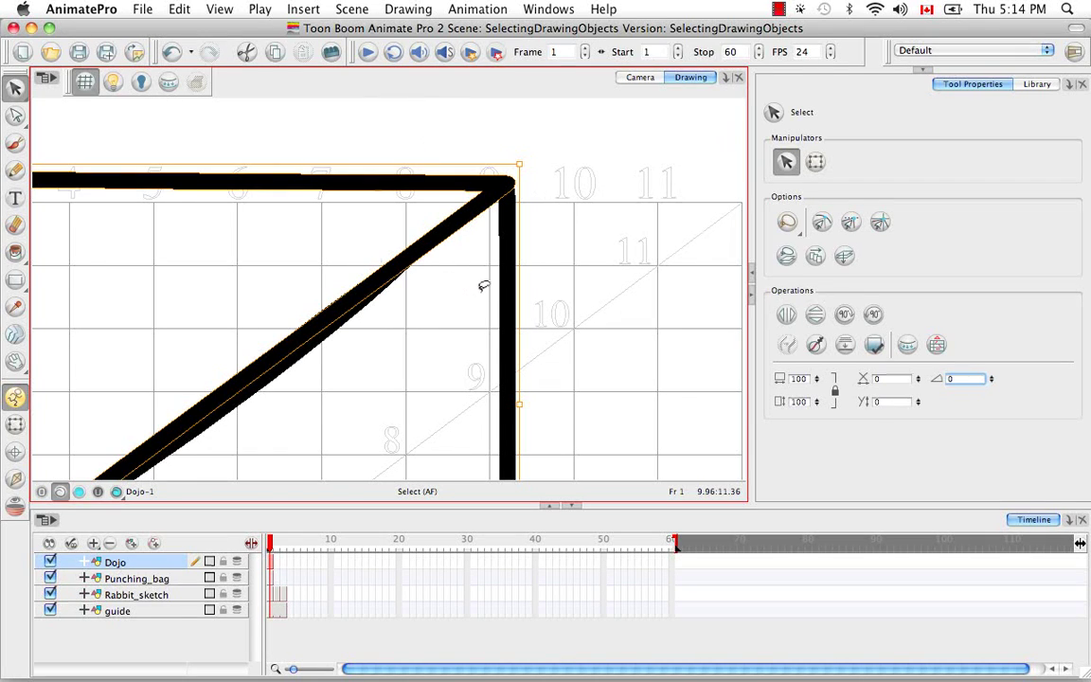
click(567, 236)
mouse_move(574, 225)
mouse_down()
mouse_move(567, 170)
mouse_move(581, 351)
mouse_move(579, 212)
mouse_up()
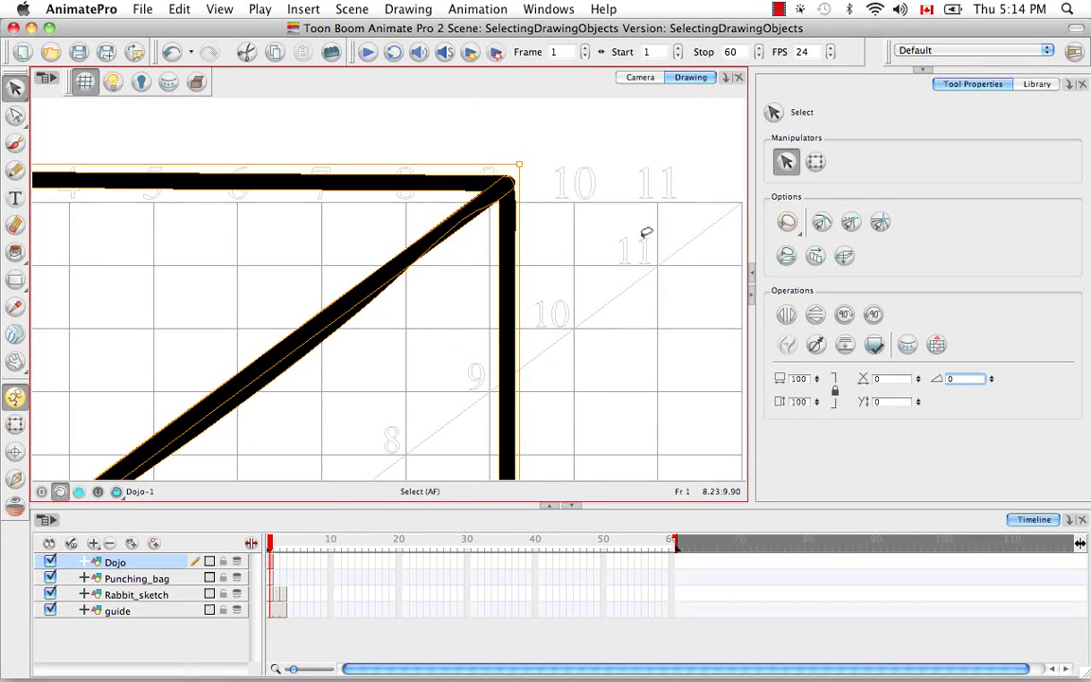
- Flatten the selected ceiling and wall brush strokes into one shape, select it to check the merge, and clear the selection
click(844, 346)
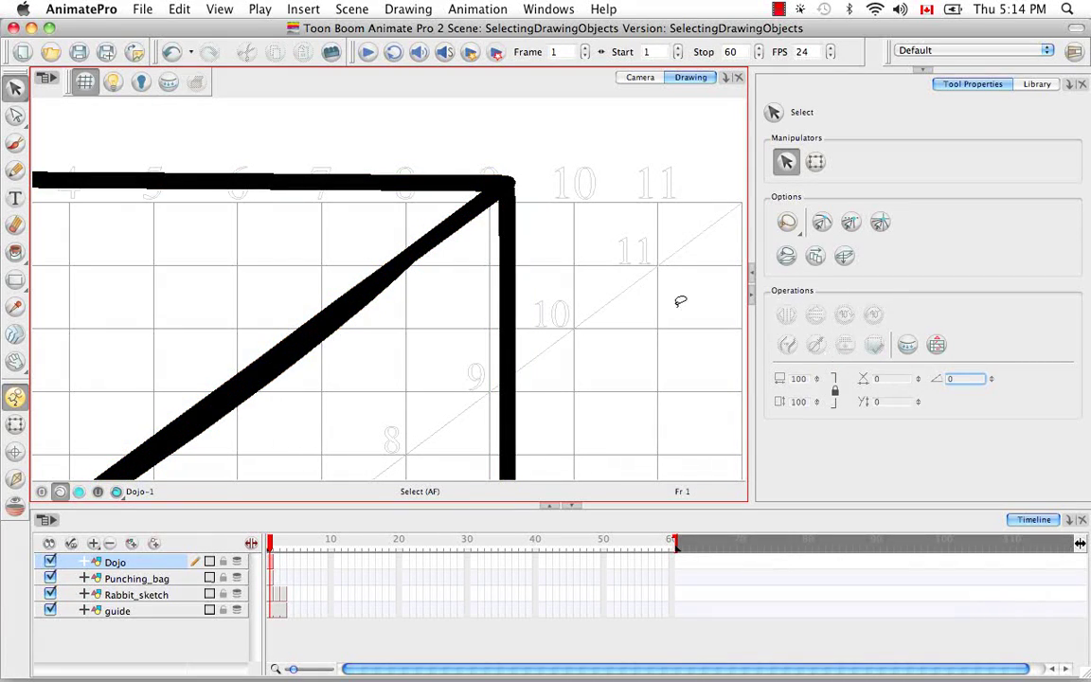
drag(590, 280, 443, 109)
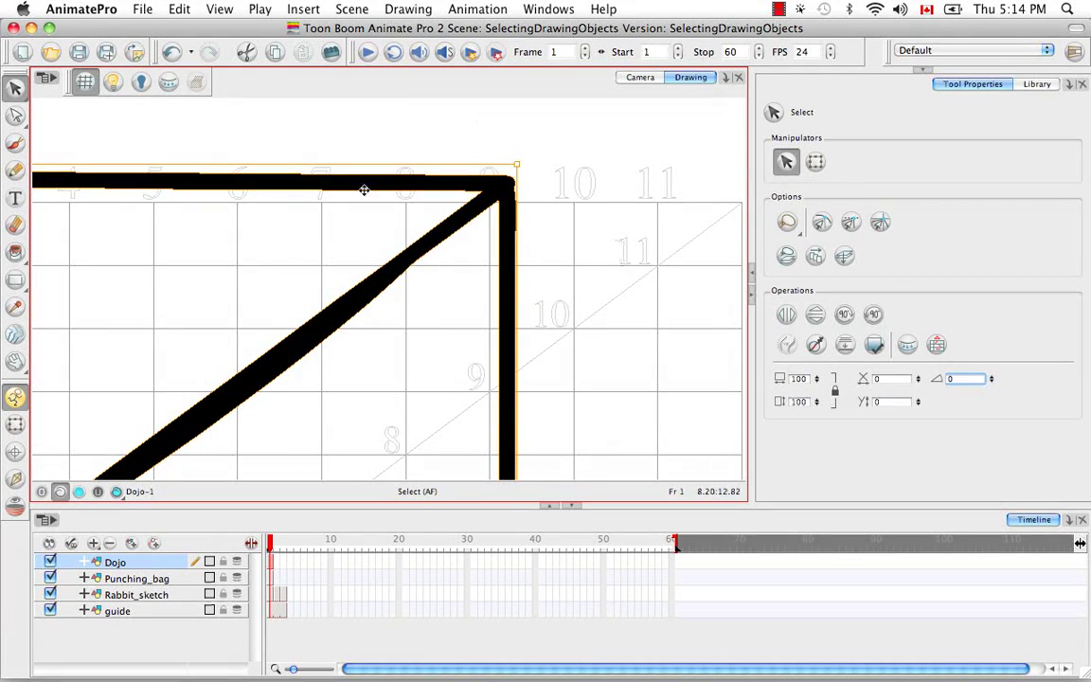
key(space)
drag(621, 276, 548, 258)
click(624, 257)
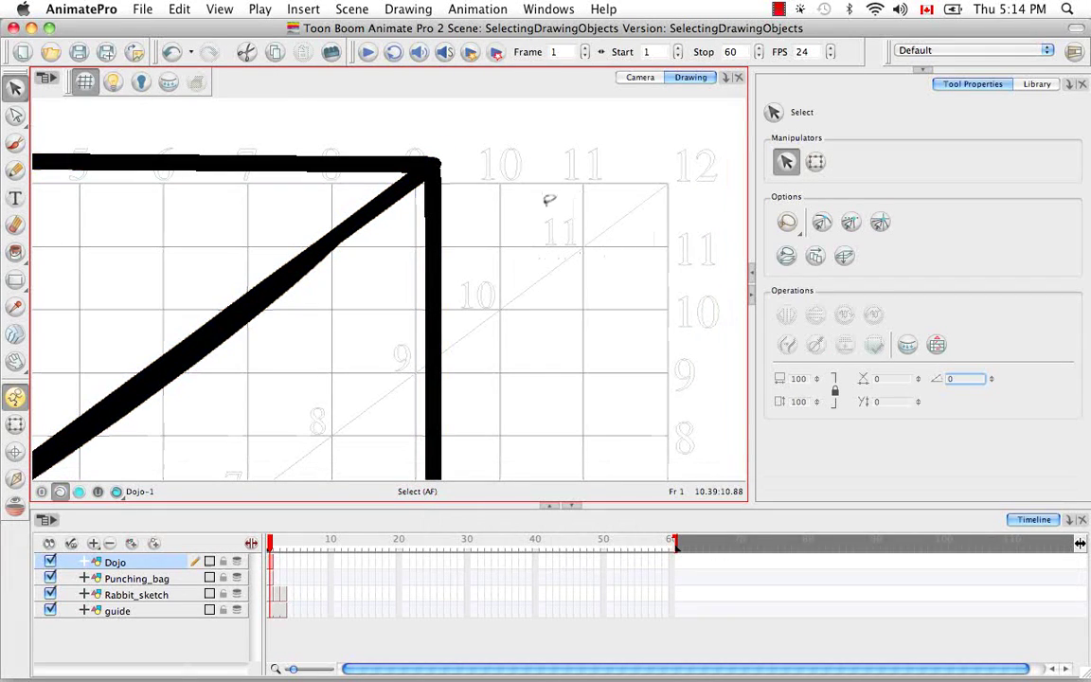
- Paint an X from two crossing brush strokes in the empty grid area beside the right wall
click(15, 142)
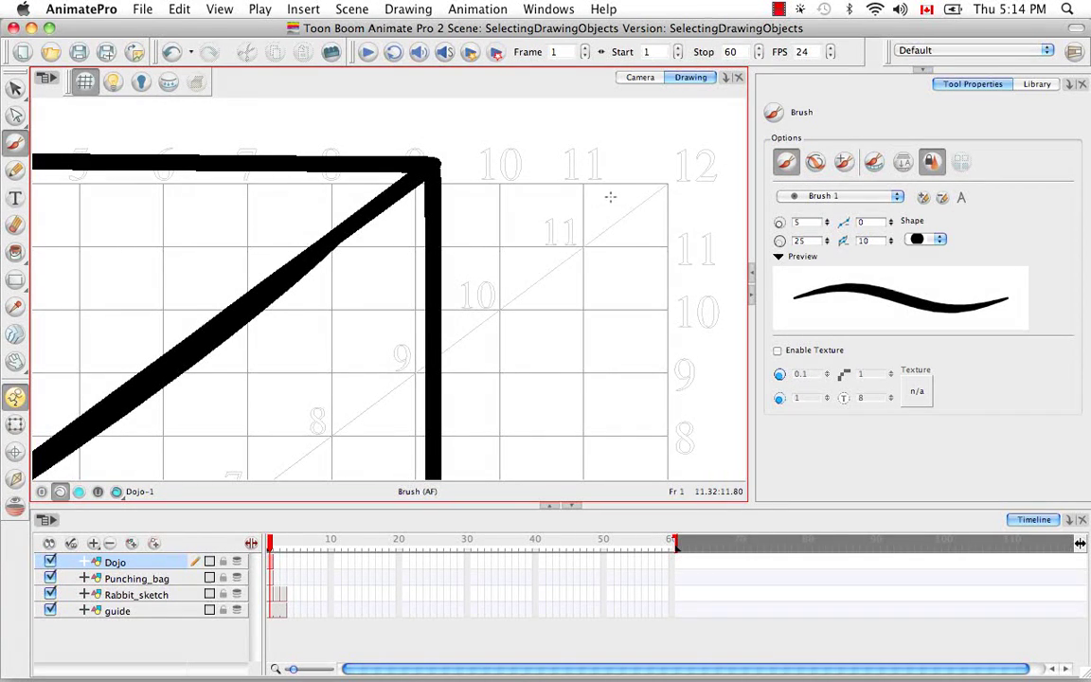
drag(610, 196, 536, 327)
drag(566, 185, 603, 354)
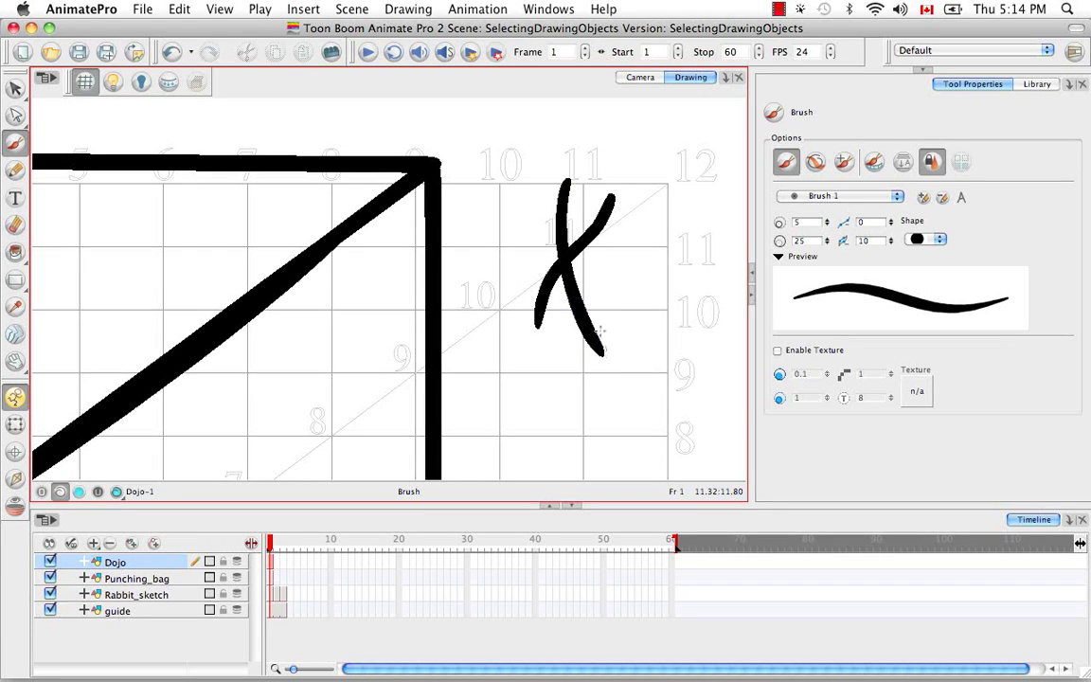
- Select the X's two brush strokes together and one stroke separately to examine their overlap, then clear the selection
key(v)
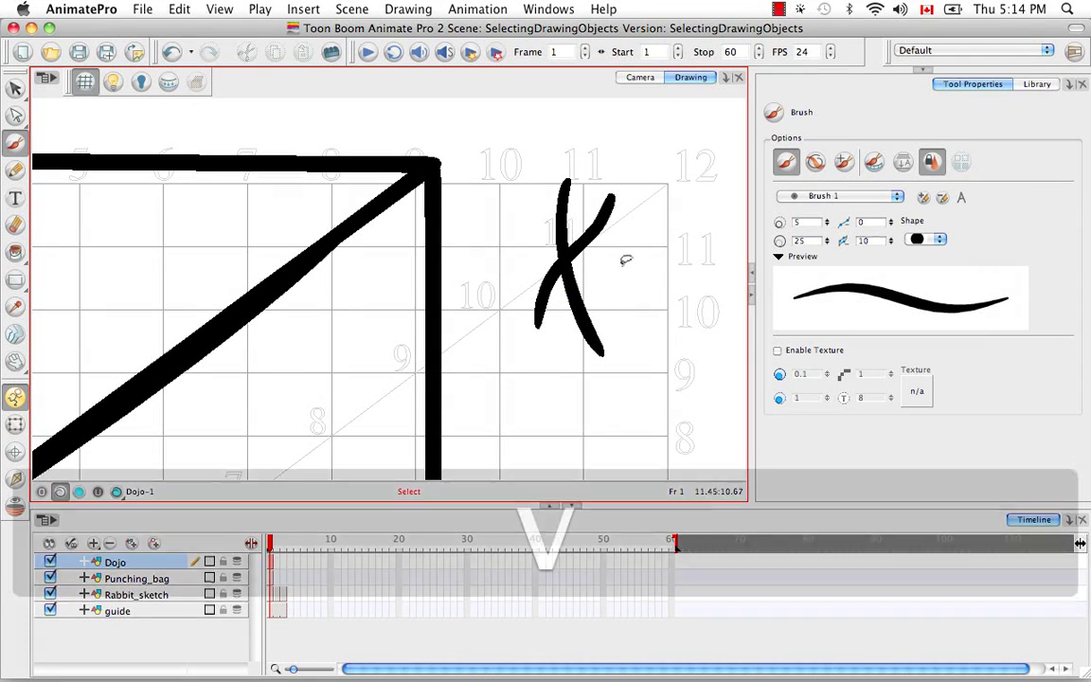
drag(624, 260, 516, 229)
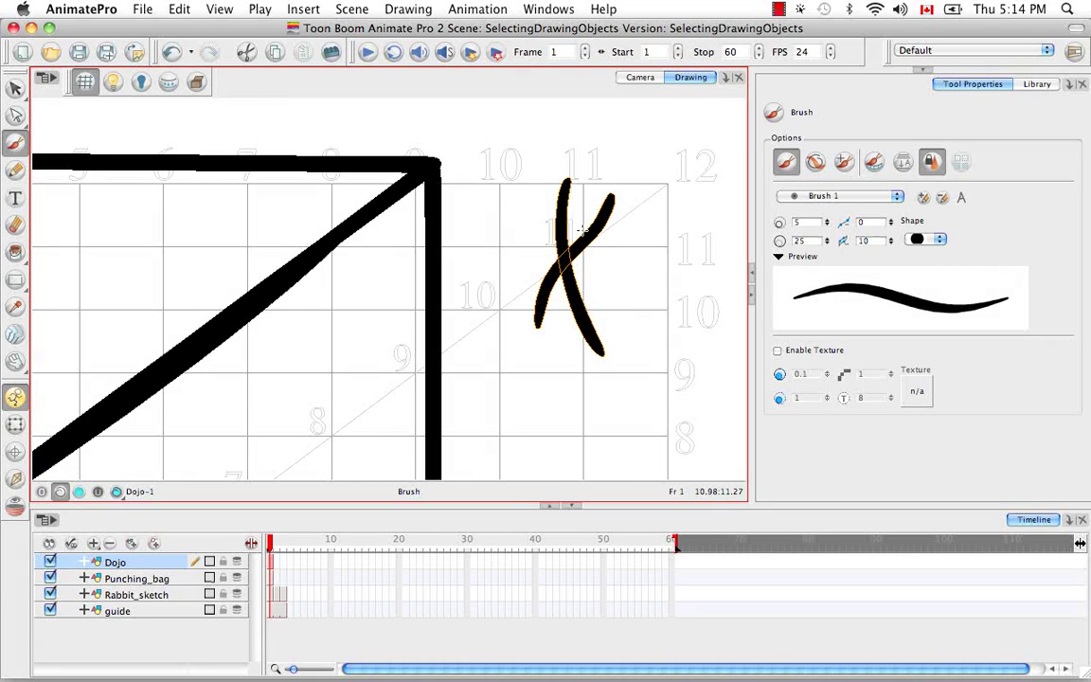
key(alt+v)
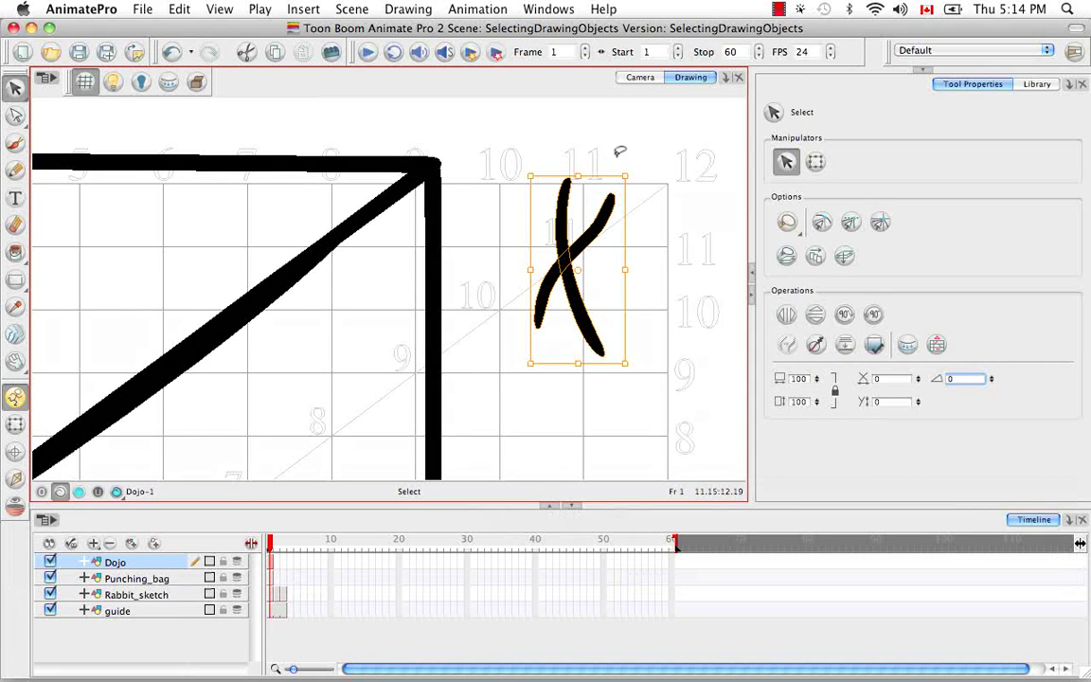
drag(620, 151, 563, 202)
drag(645, 242, 589, 233)
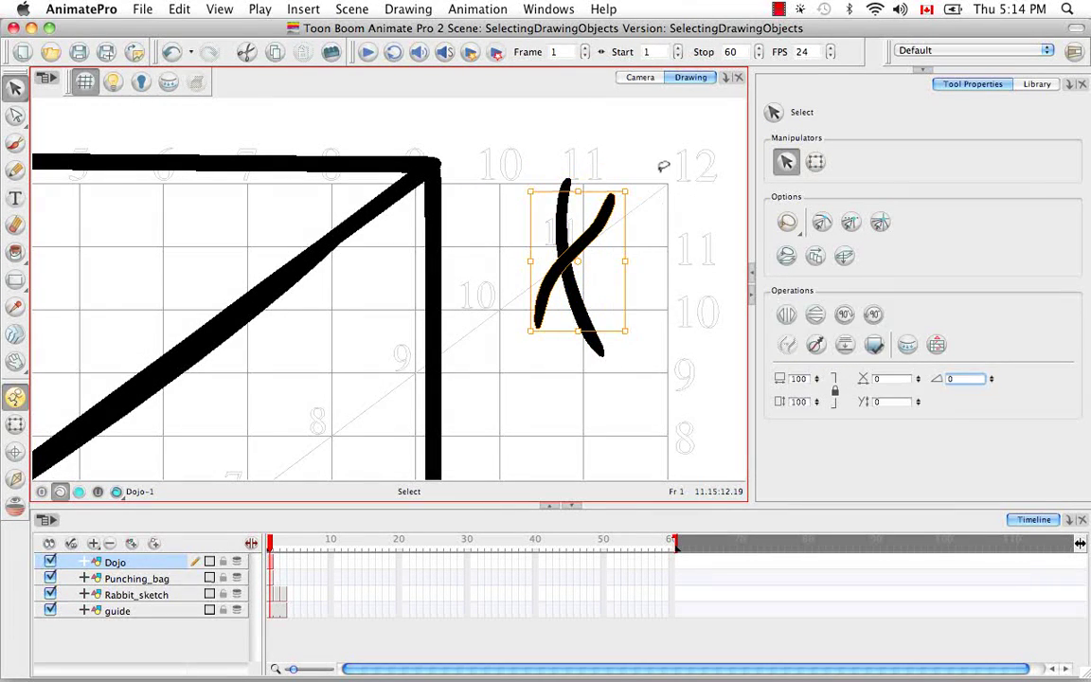
click(671, 164)
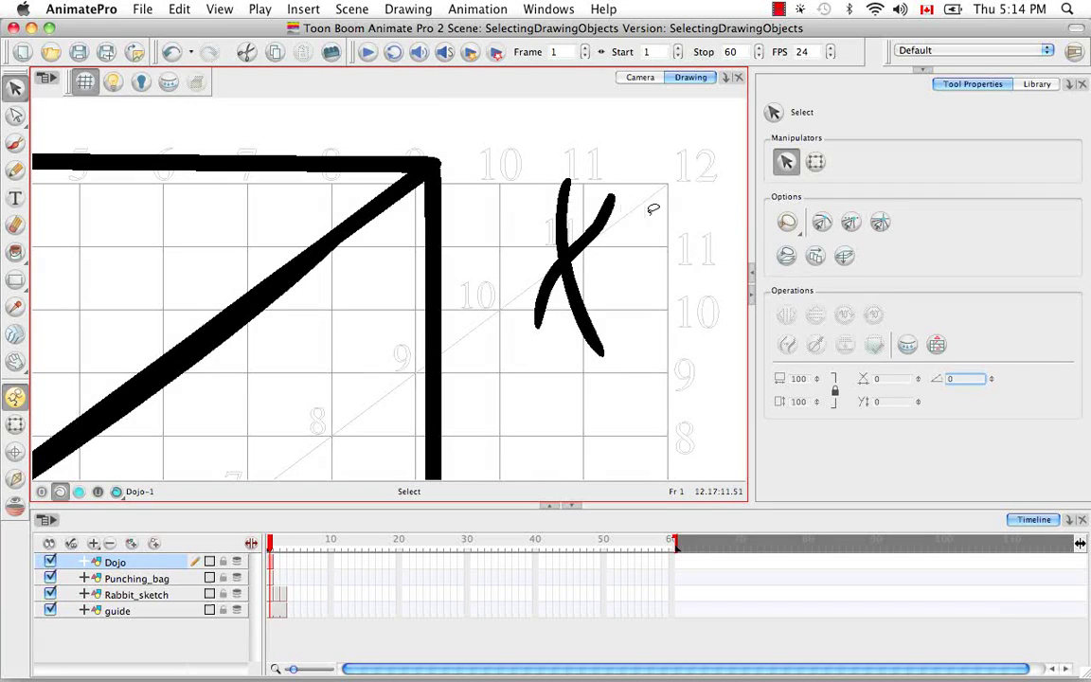
- Enable the Brush tool's Auto-Flatten mode and paint a second X from two crossing strokes beside the first one
click(15, 143)
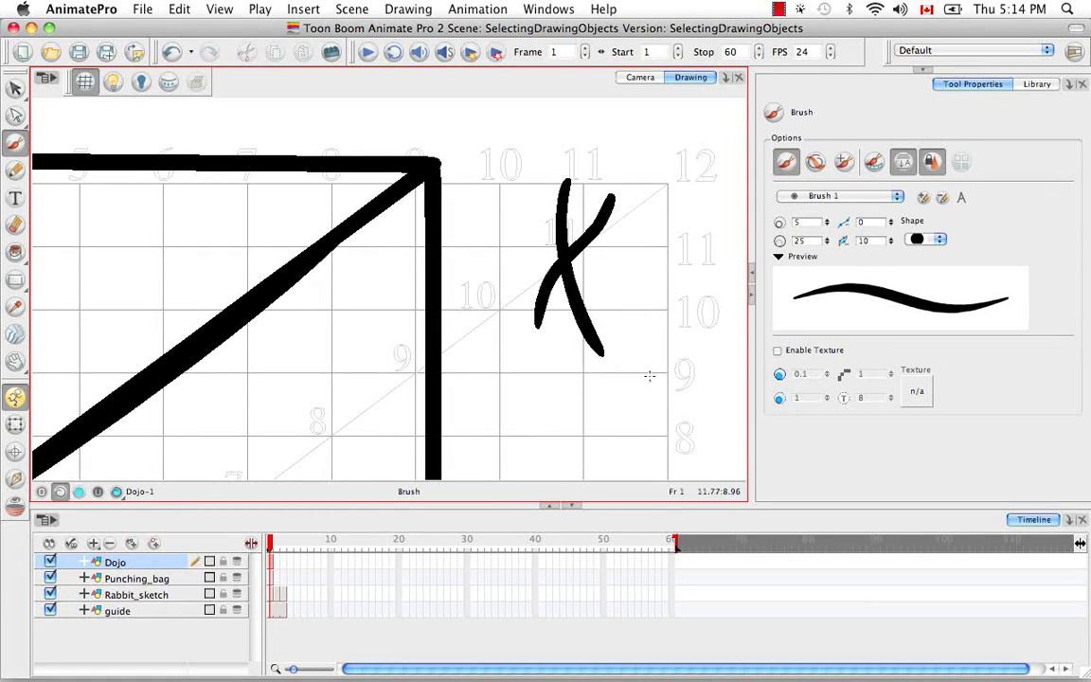
key(space)
mouse_move(650, 376)
mouse_down()
mouse_move(598, 313)
mouse_move(577, 316)
mouse_move(569, 416)
mouse_up()
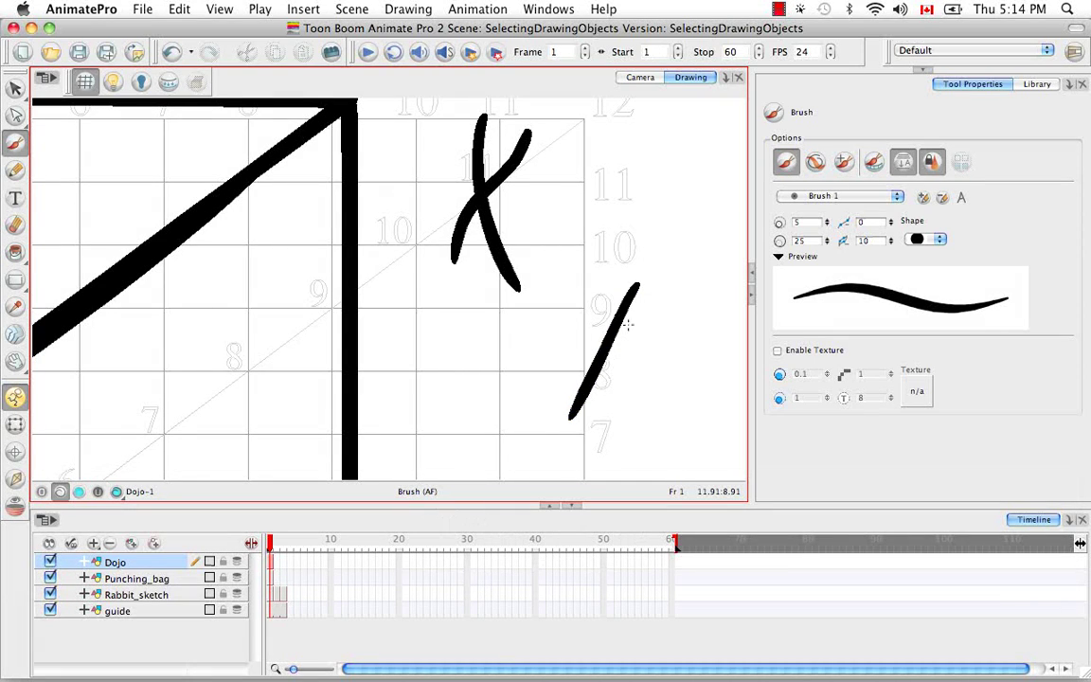
drag(591, 279, 643, 432)
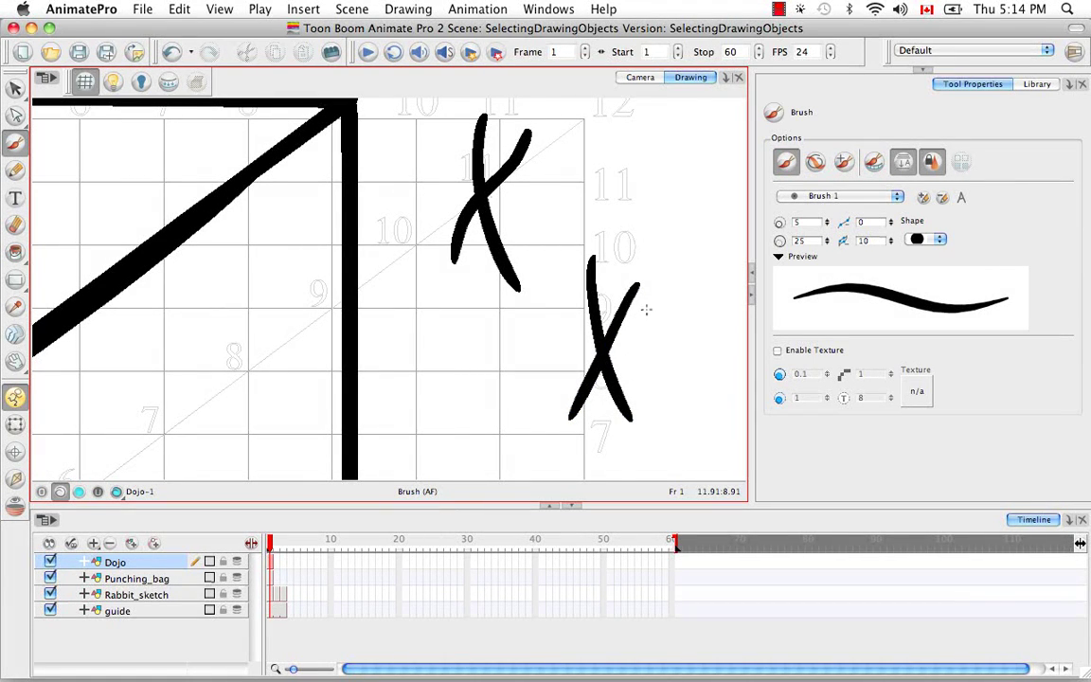
- Select the auto-flattened X and the original X in turn with the Select tool to compare their outlines
key(v)
click(589, 261)
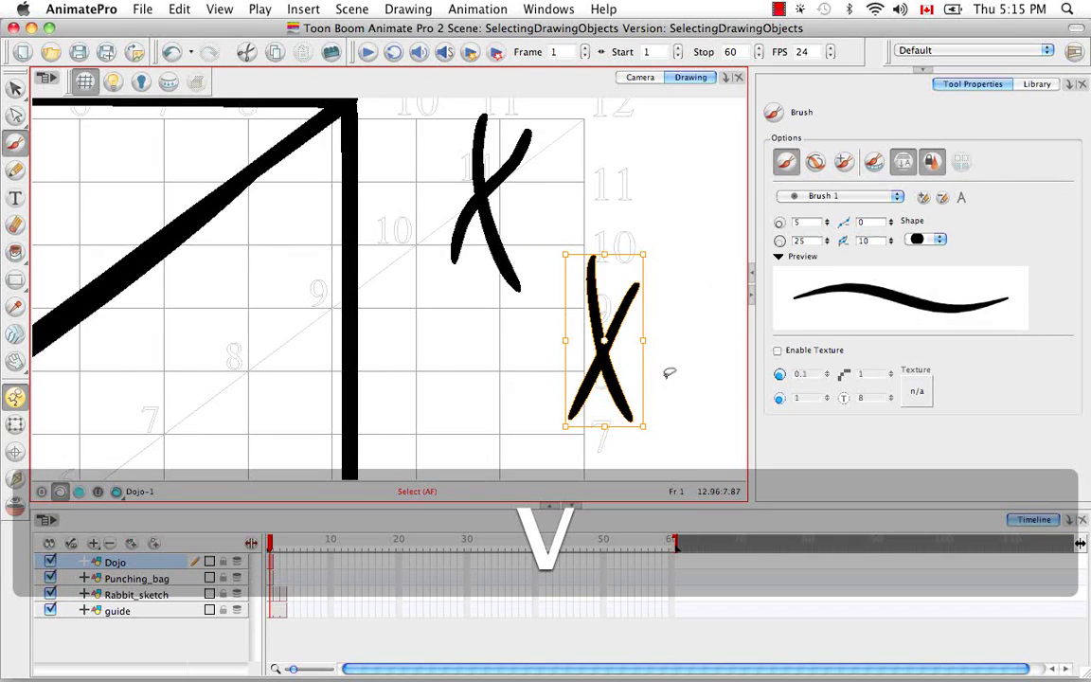
key(b)
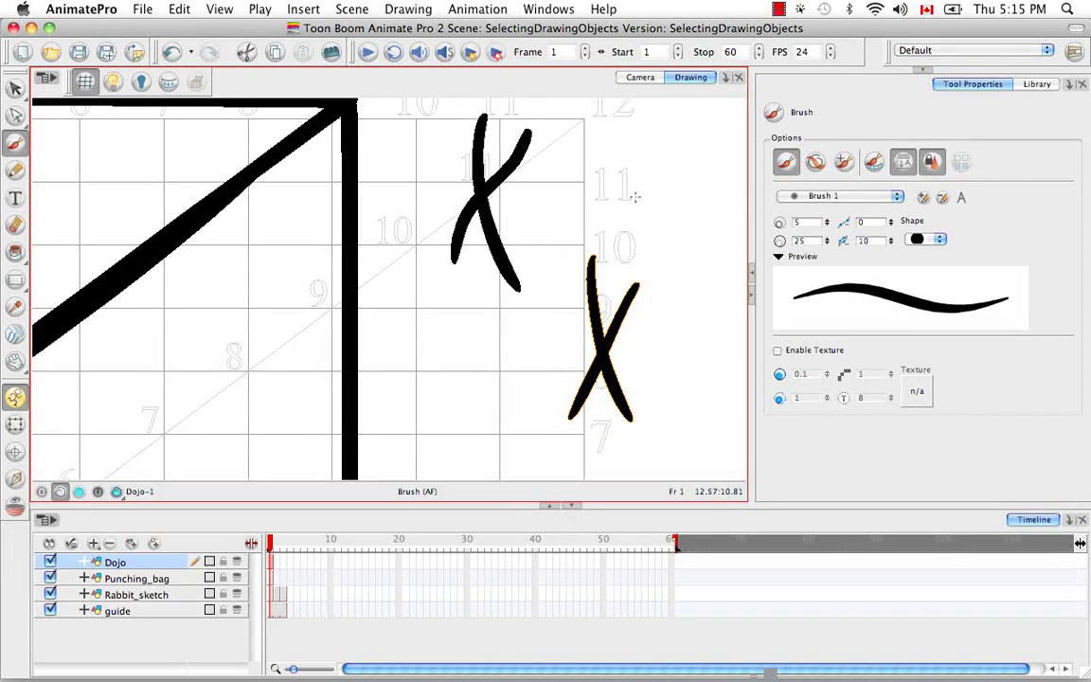
key(v)
mouse_move(565, 151)
mouse_down()
mouse_move(434, 272)
mouse_move(536, 156)
mouse_up()
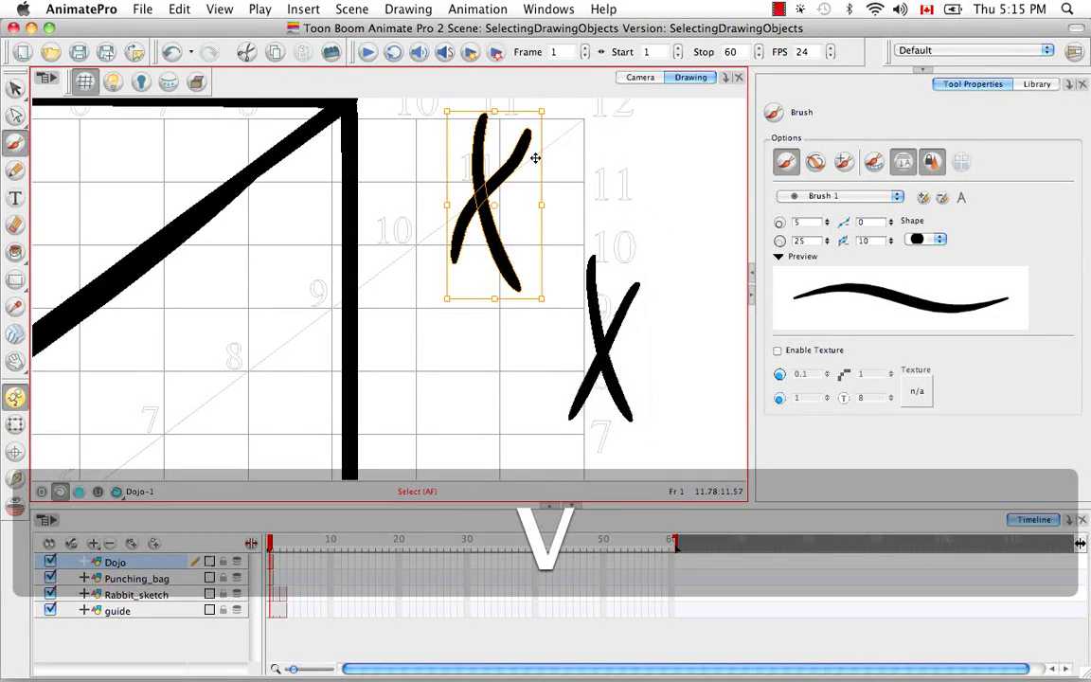
key(b)
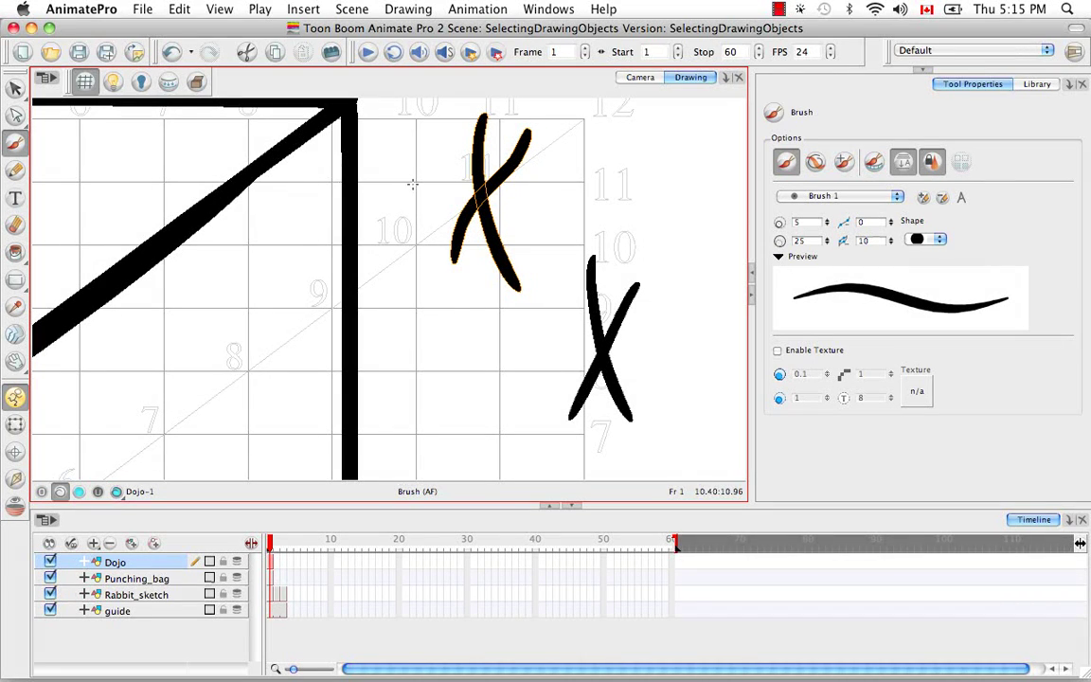
- Flatten the original X's two strokes, reselect the X to check the merged outline, and clear the selection
click(18, 90)
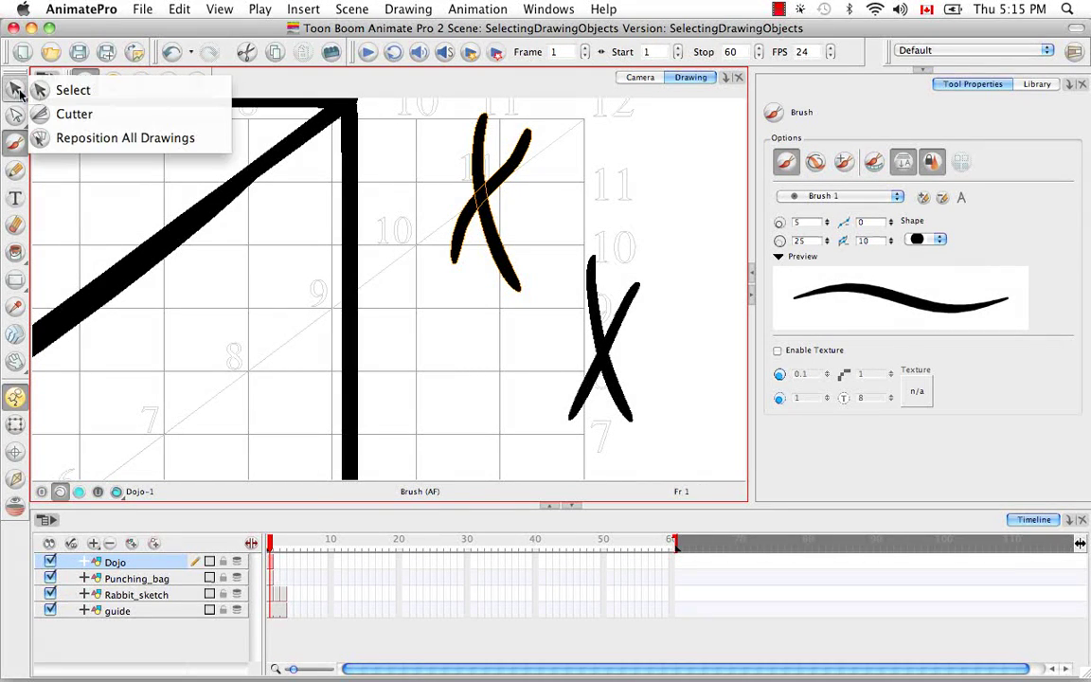
click(38, 90)
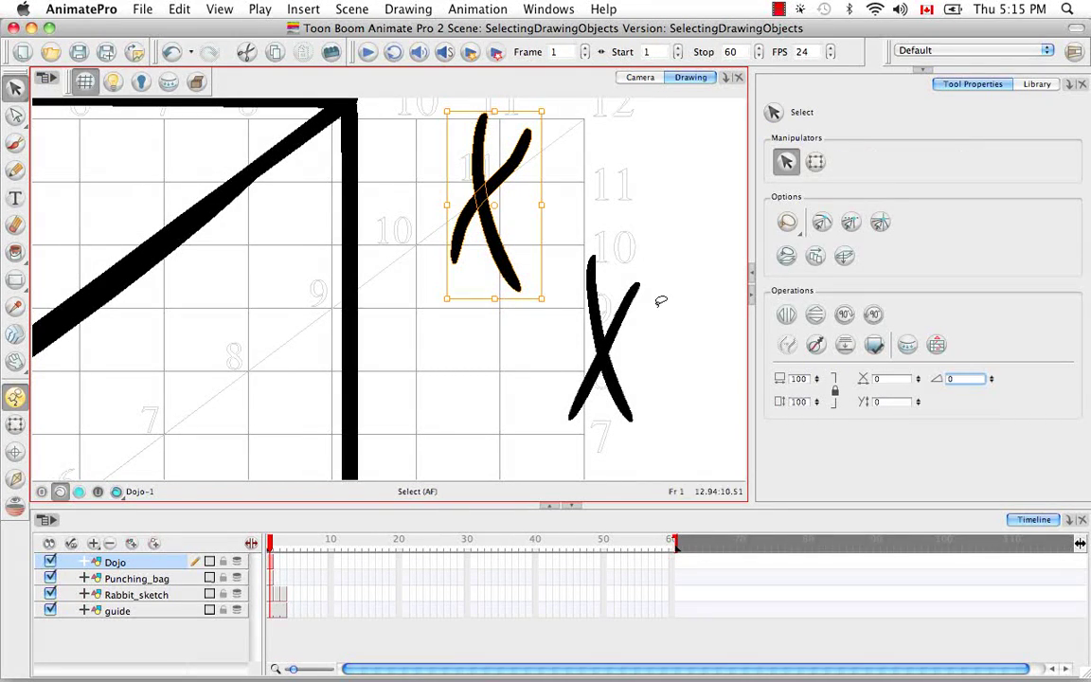
click(846, 347)
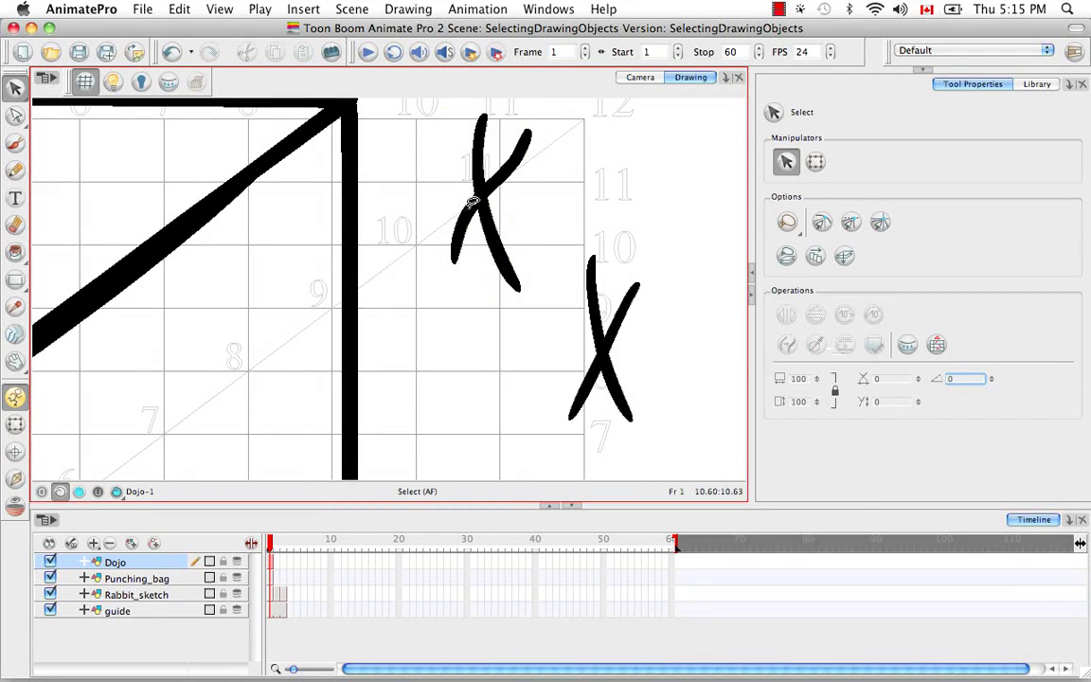
drag(444, 187, 535, 196)
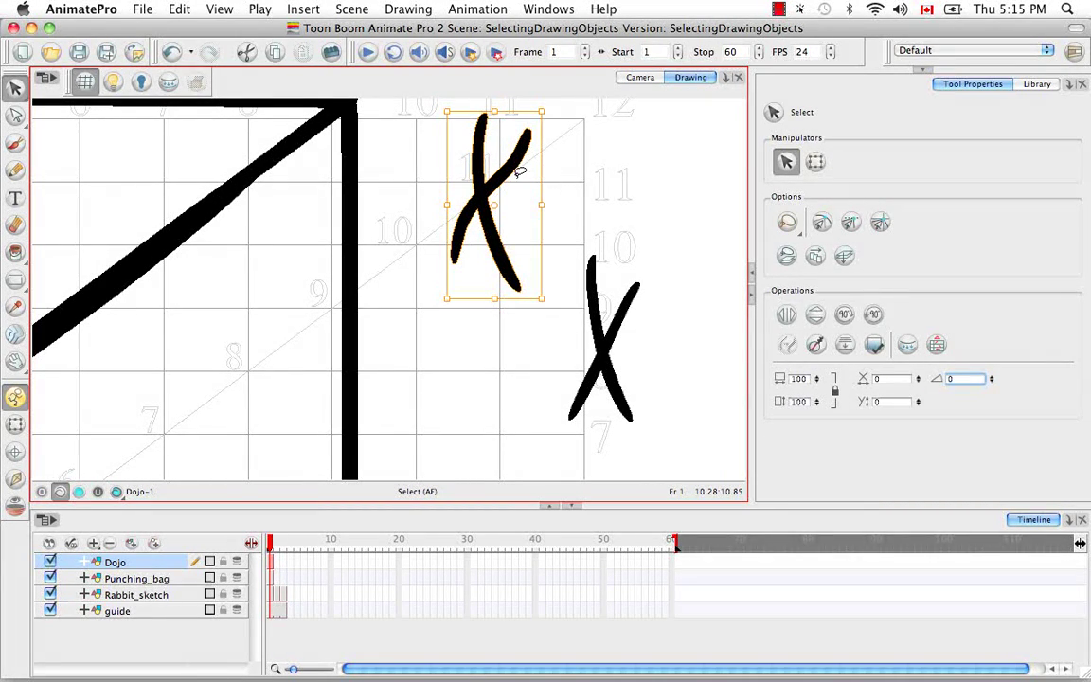
click(643, 257)
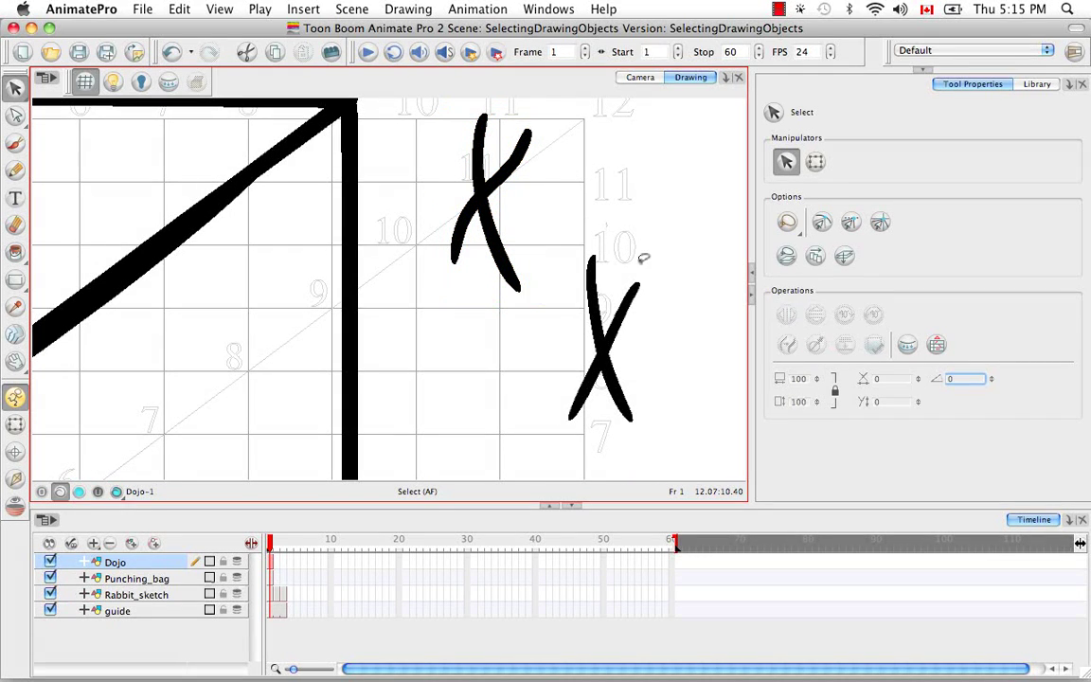